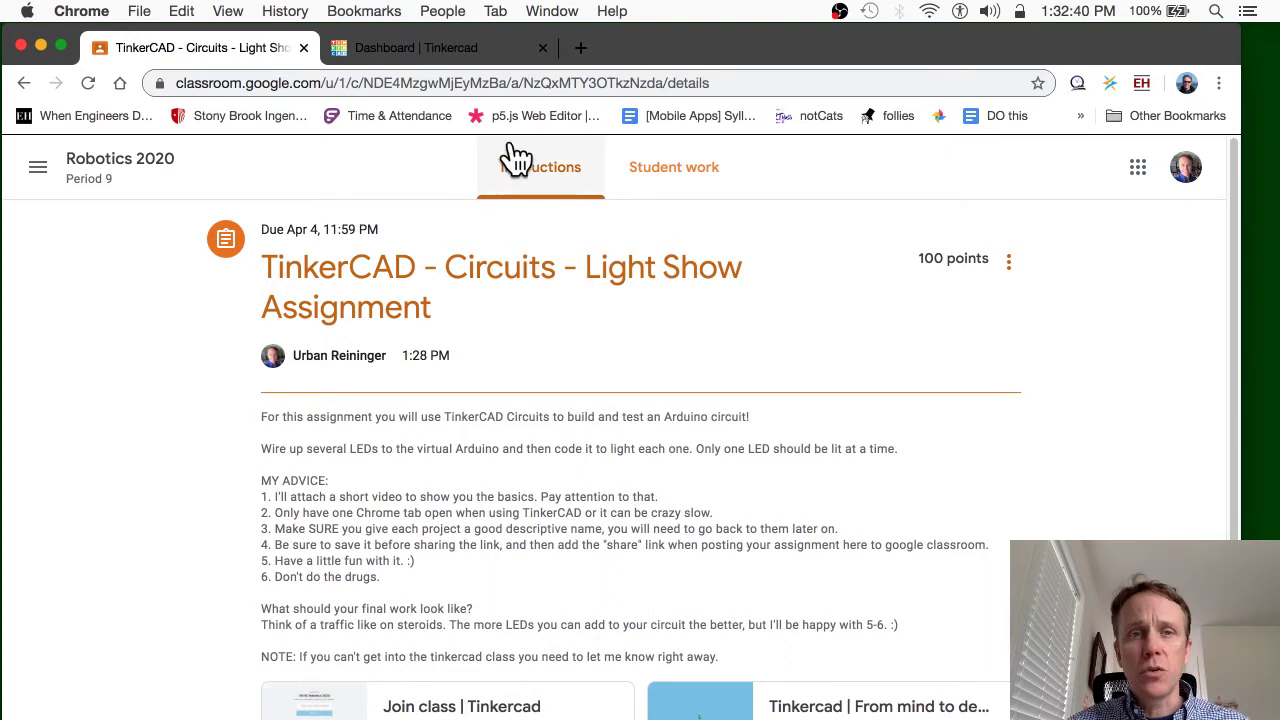
Switch to the Tinkercad dashboard and open the Circuits section
{"action": "left_click", "coordinate": [442, 47]}
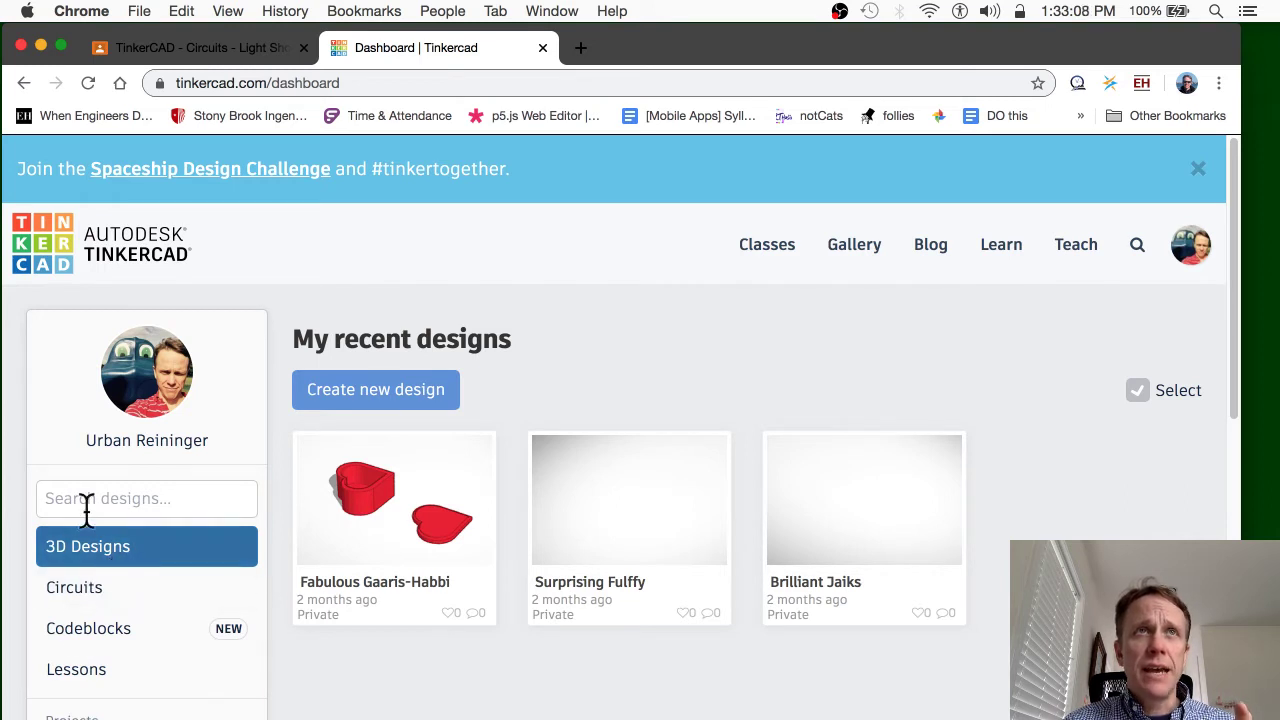
{"action": "left_click", "coordinate": [118, 595]}
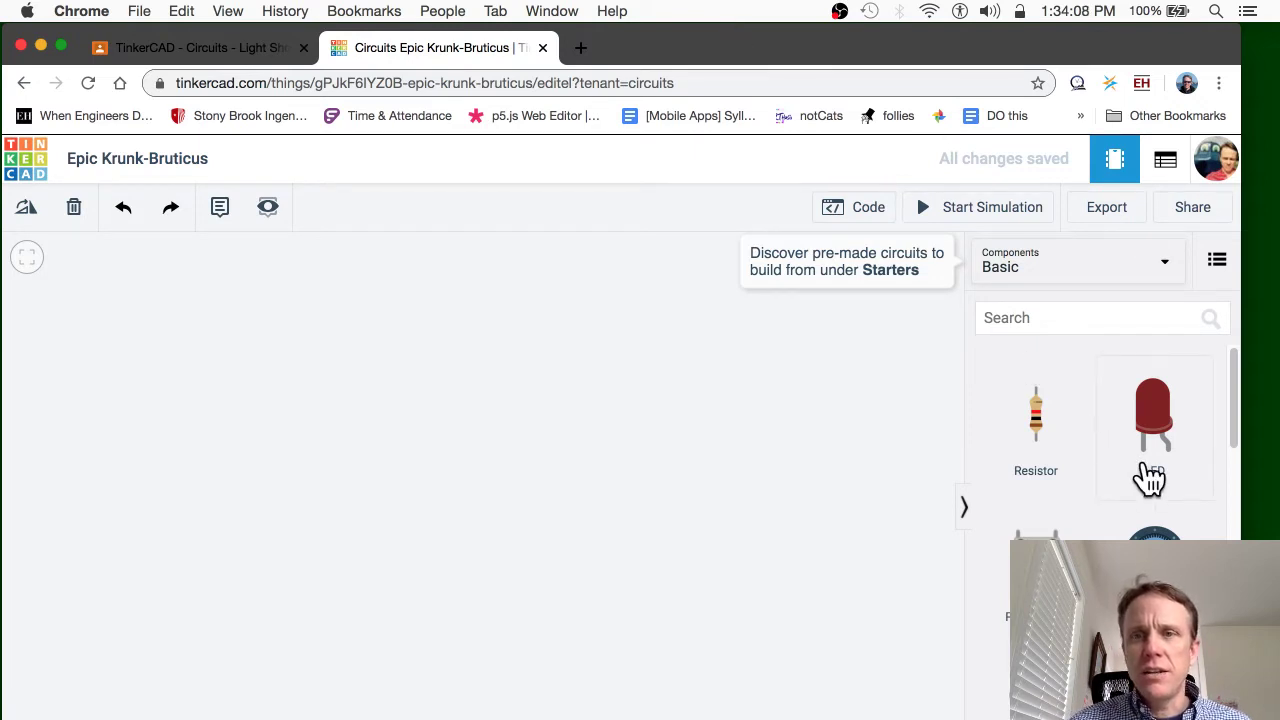
Look through the Basic component library to see which parts are available for building circuits
{"action": "left_click_drag", "start_coordinate": [1240, 405], "coordinate": [1209, 349]}
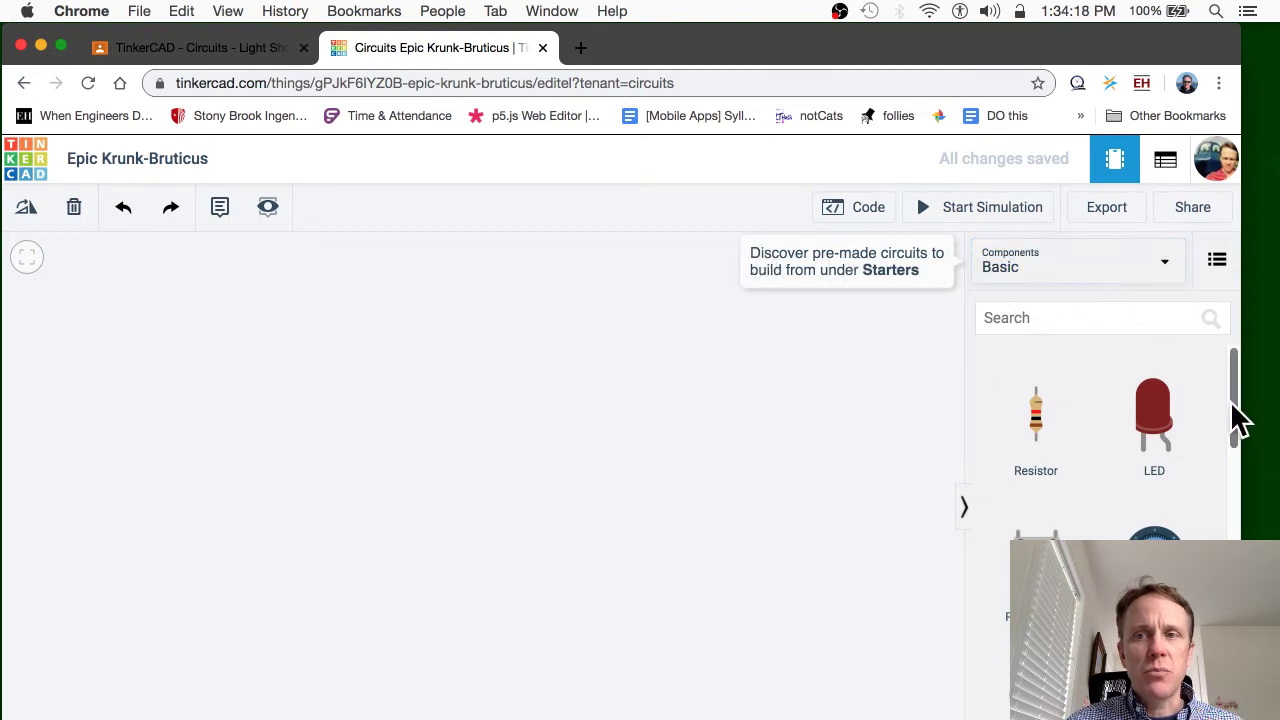
{"action": "left_click_drag", "start_coordinate": [1240, 395], "coordinate": [1250, 365]}
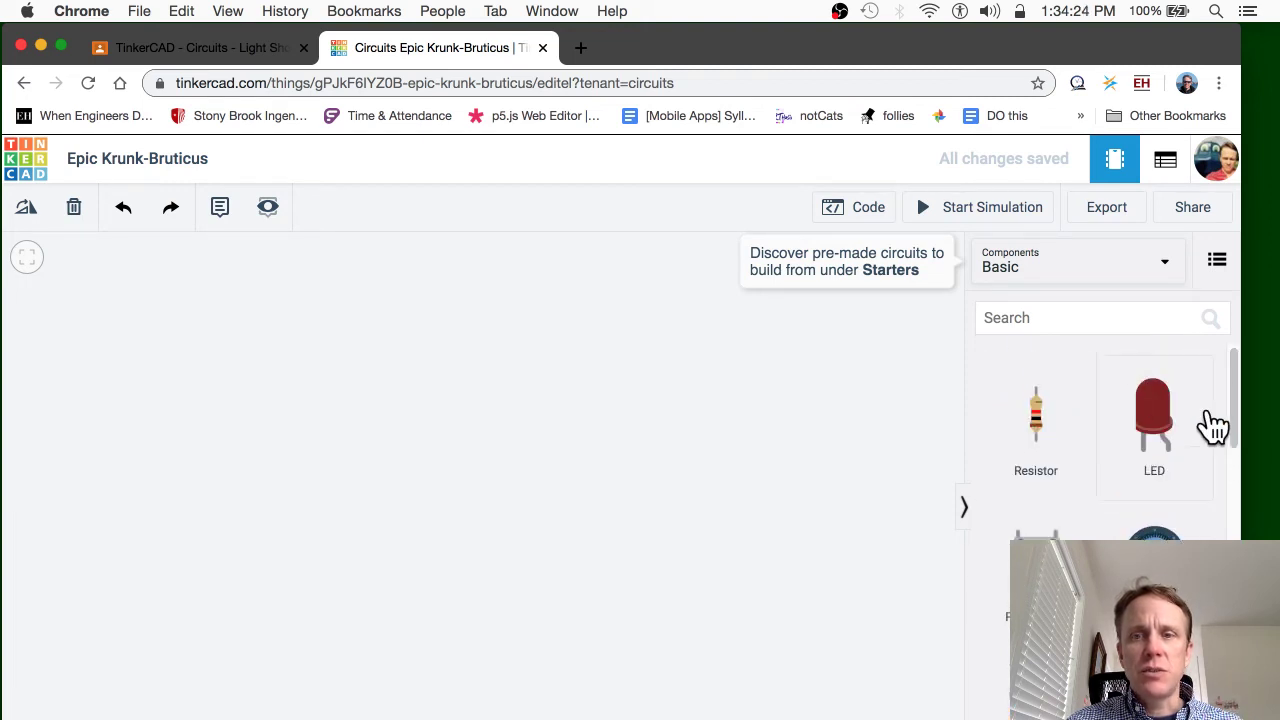
{"action": "left_click_drag", "start_coordinate": [1240, 434], "coordinate": [1229, 463]}
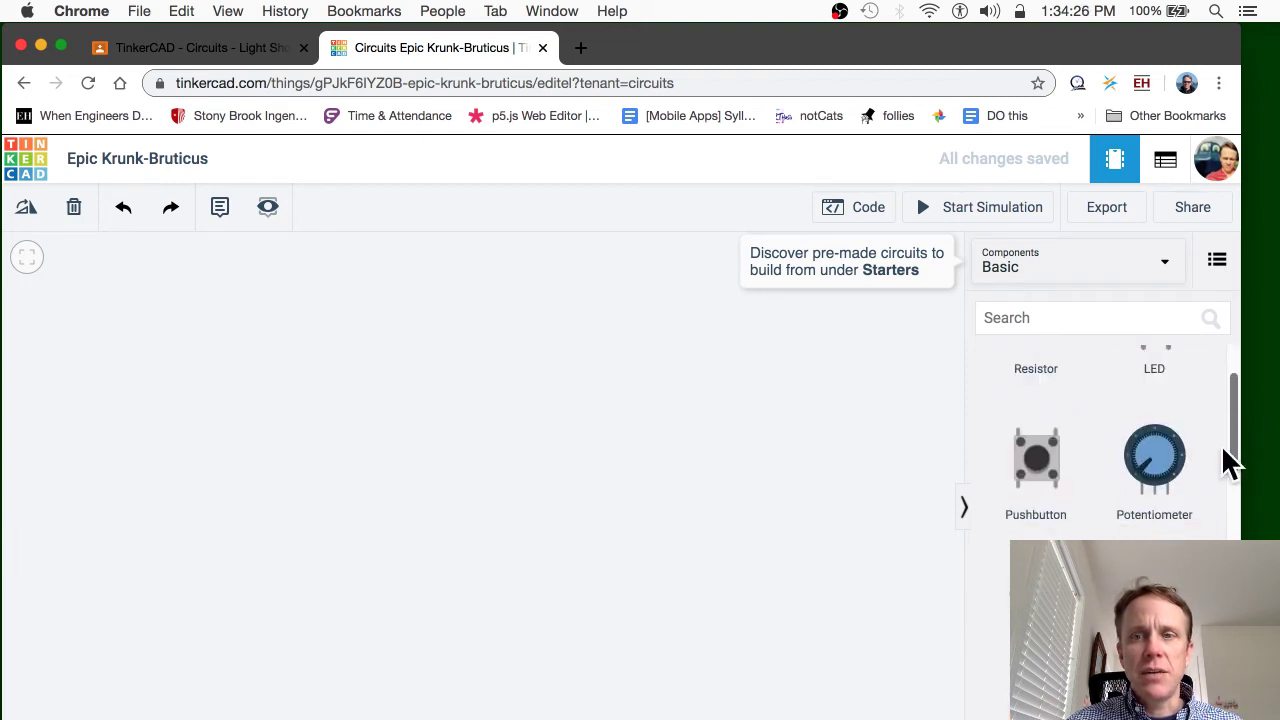
{"action": "scroll", "coordinate": [1090, 490], "scroll_direction": "down", "scroll_amount": 4}
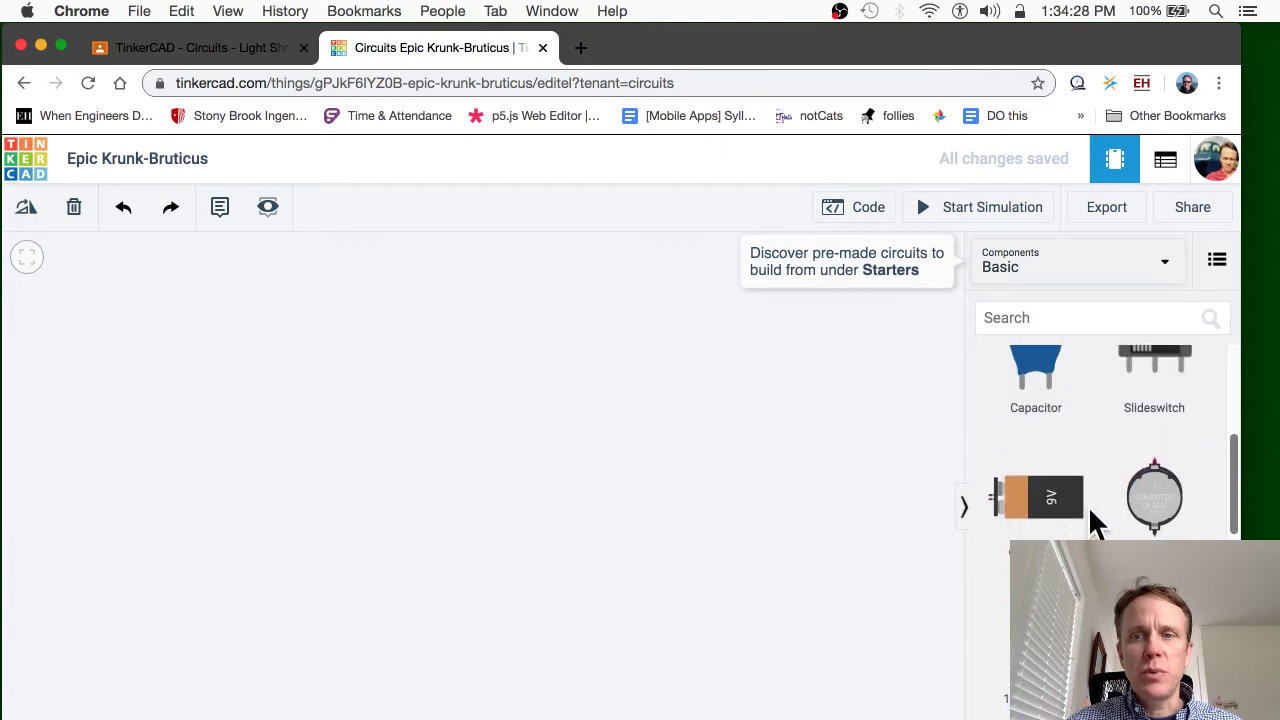
{"action": "scroll", "coordinate": [1105, 515], "scroll_direction": "up", "scroll_amount": 1}
{"action": "scroll", "coordinate": [1112, 509], "scroll_direction": "down", "scroll_amount": 2}
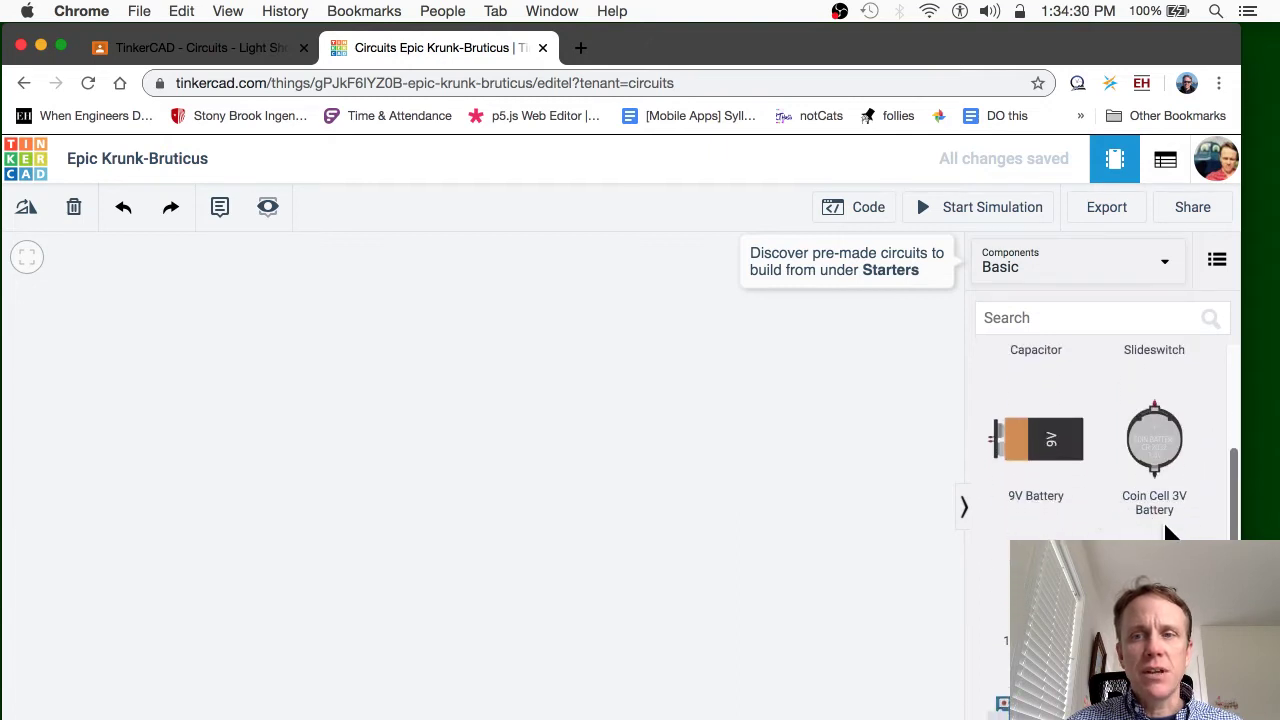
{"action": "scroll", "coordinate": [1205, 538], "scroll_direction": "down", "scroll_amount": 1}
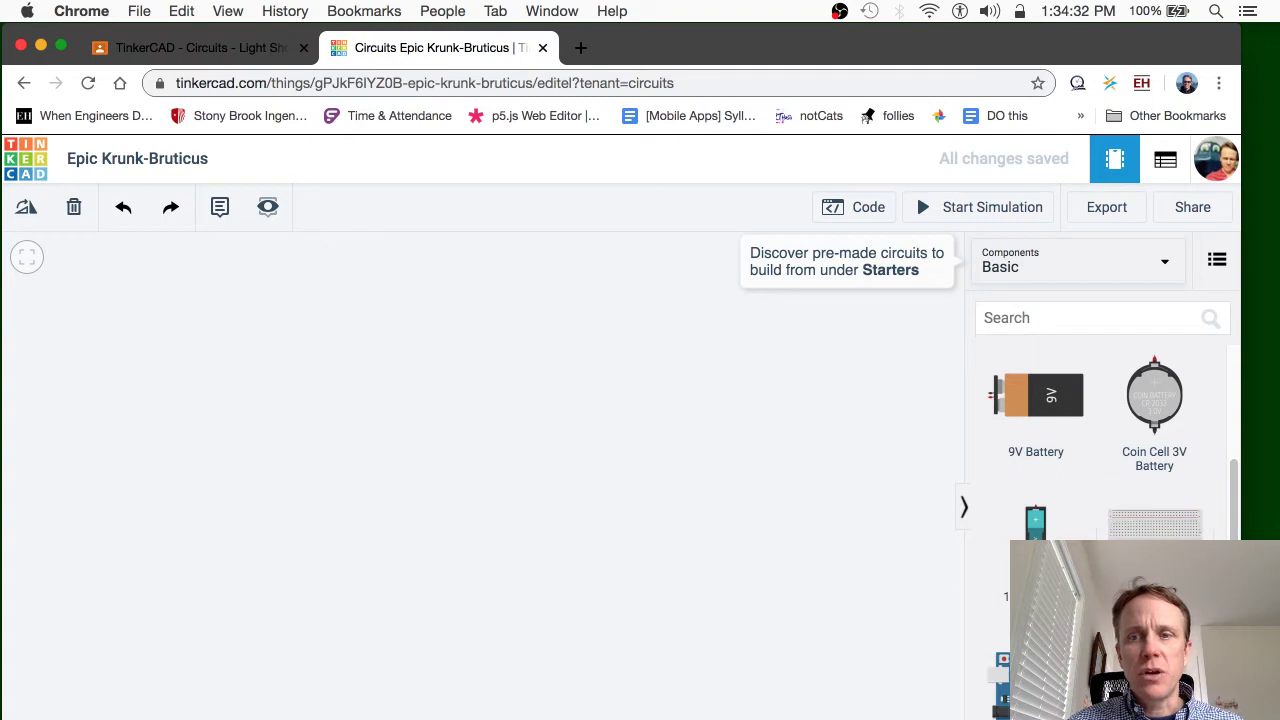
{"action": "scroll", "coordinate": [1100, 450], "scroll_direction": "down", "scroll_amount": 3}
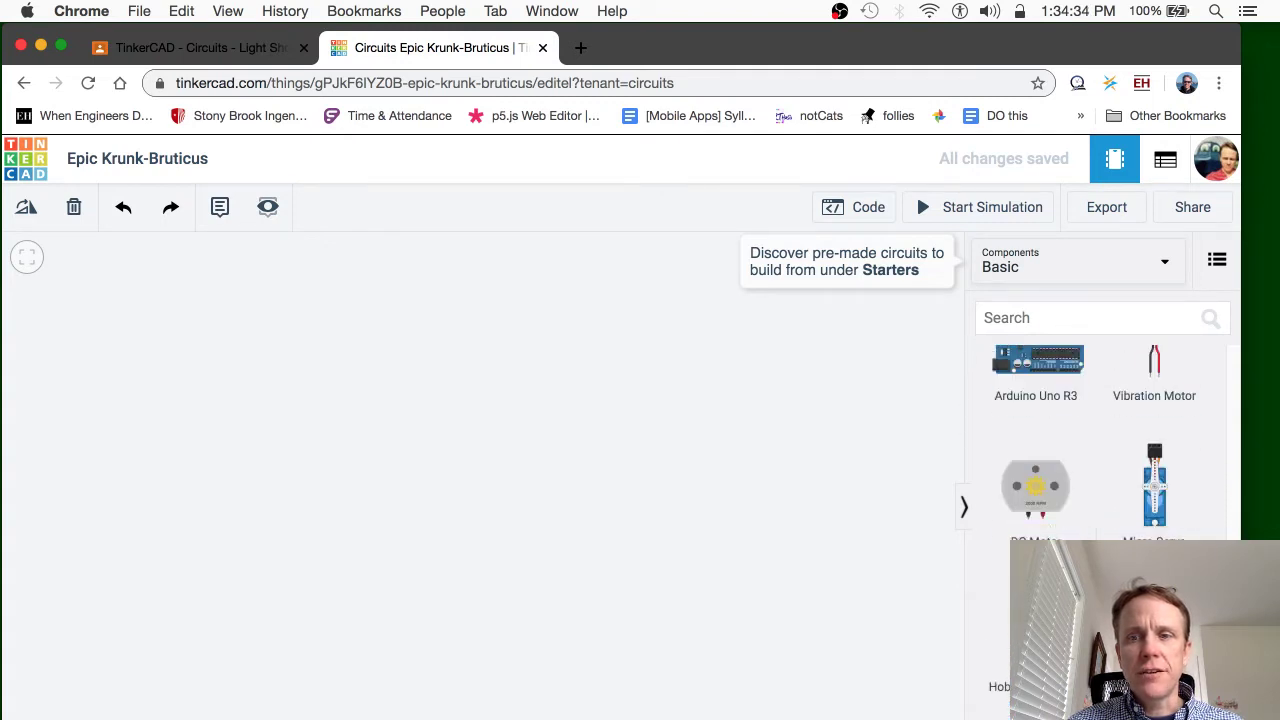
{"action": "scroll", "coordinate": [1095, 450], "scroll_direction": "down", "scroll_amount": 6}
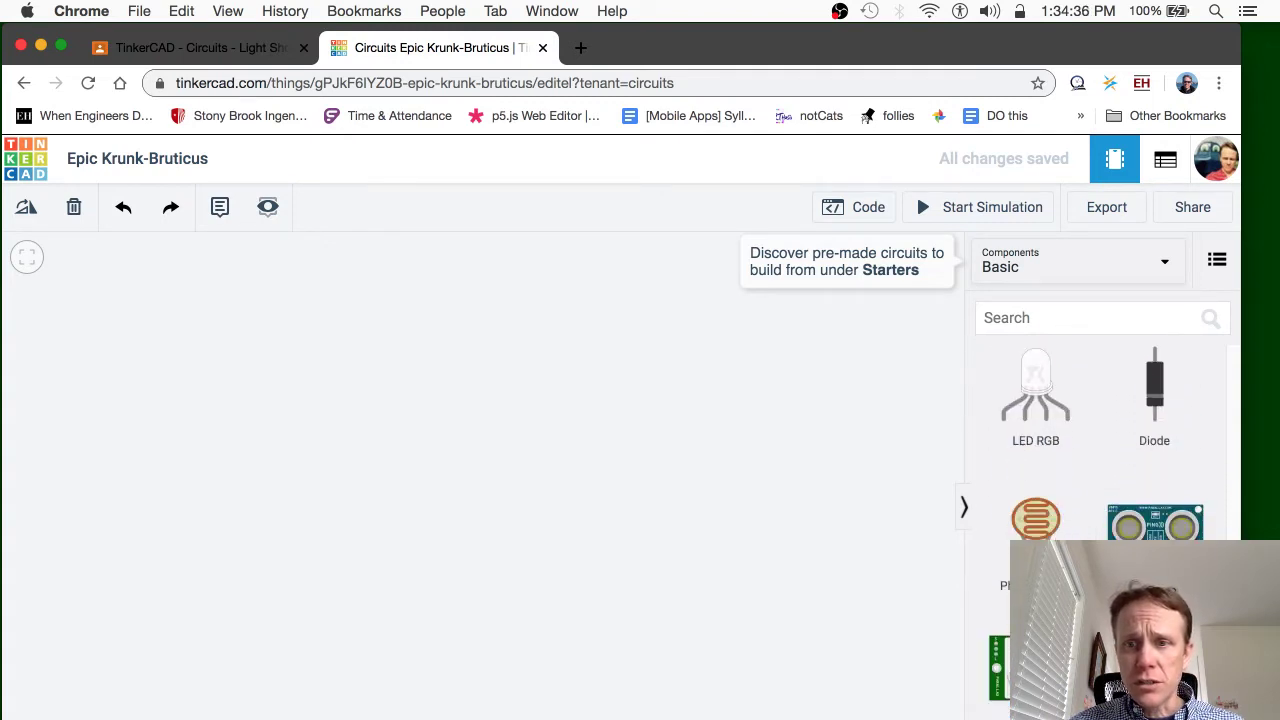
{"action": "scroll", "coordinate": [1100, 450], "scroll_direction": "down", "scroll_amount": 2}
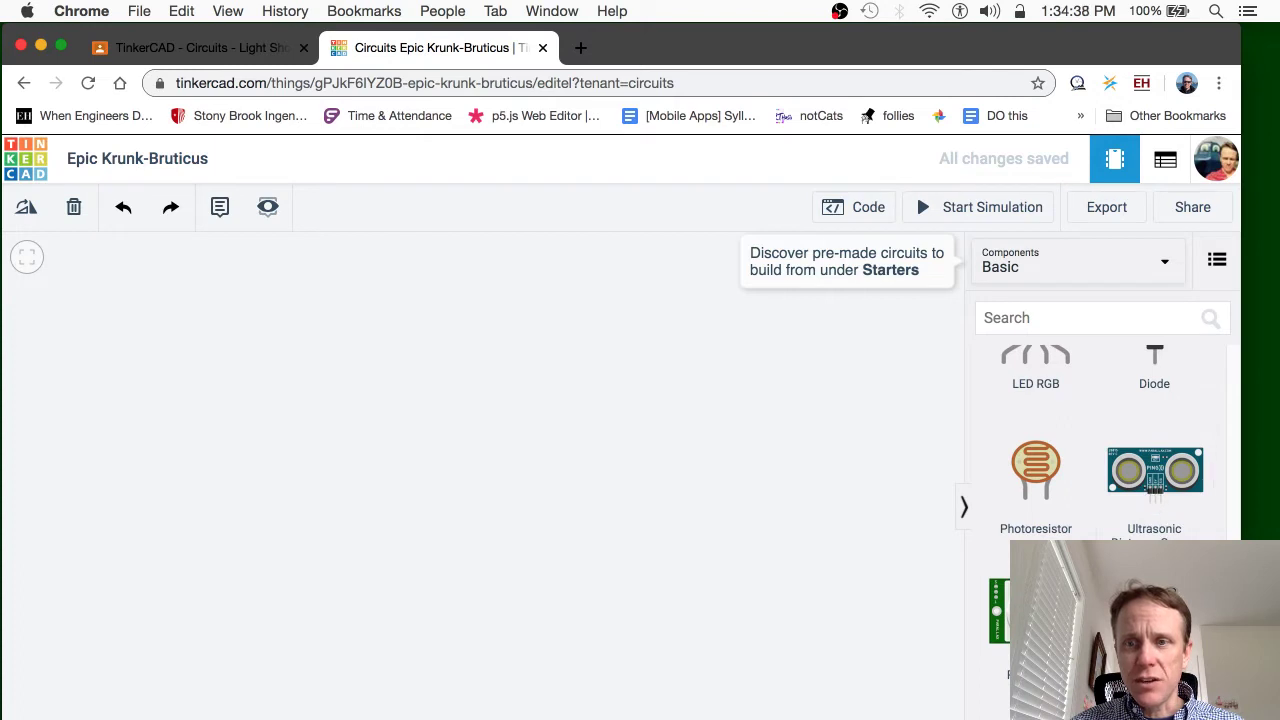
{"action": "scroll", "coordinate": [1100, 450], "scroll_direction": "down", "scroll_amount": 2}
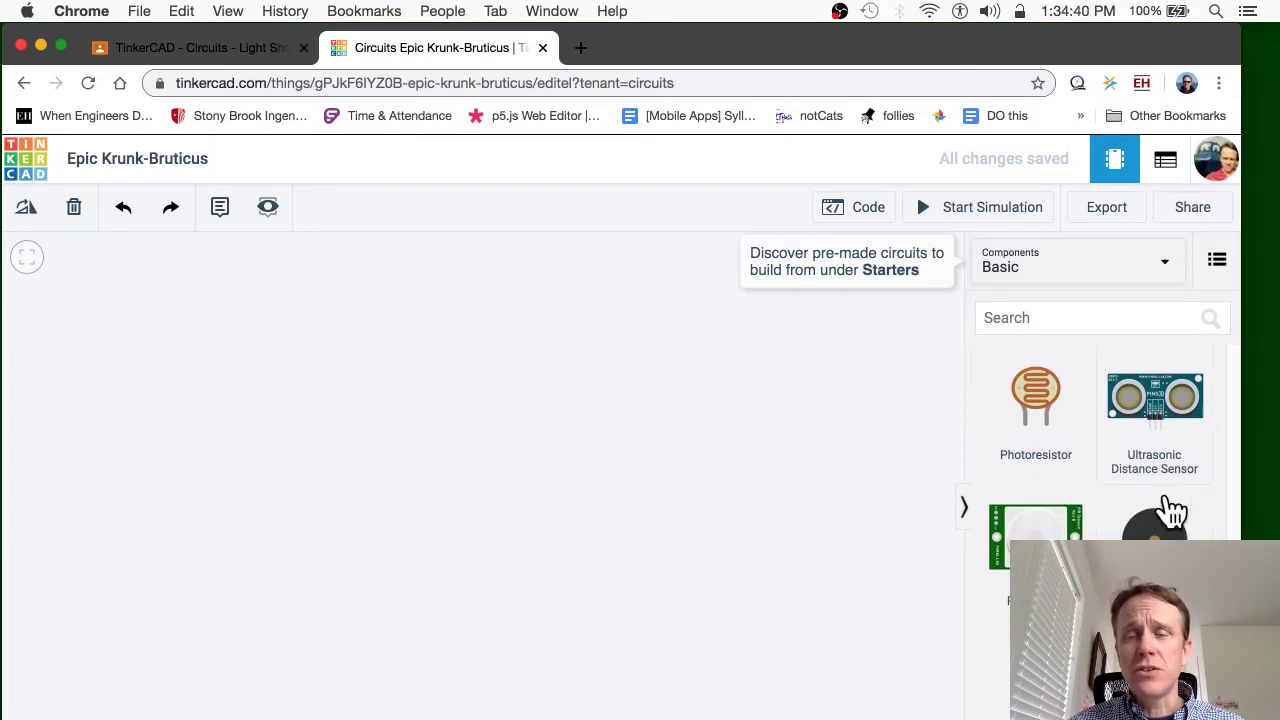
{"action": "scroll", "coordinate": [1231, 503], "scroll_direction": "up", "scroll_amount": 10}
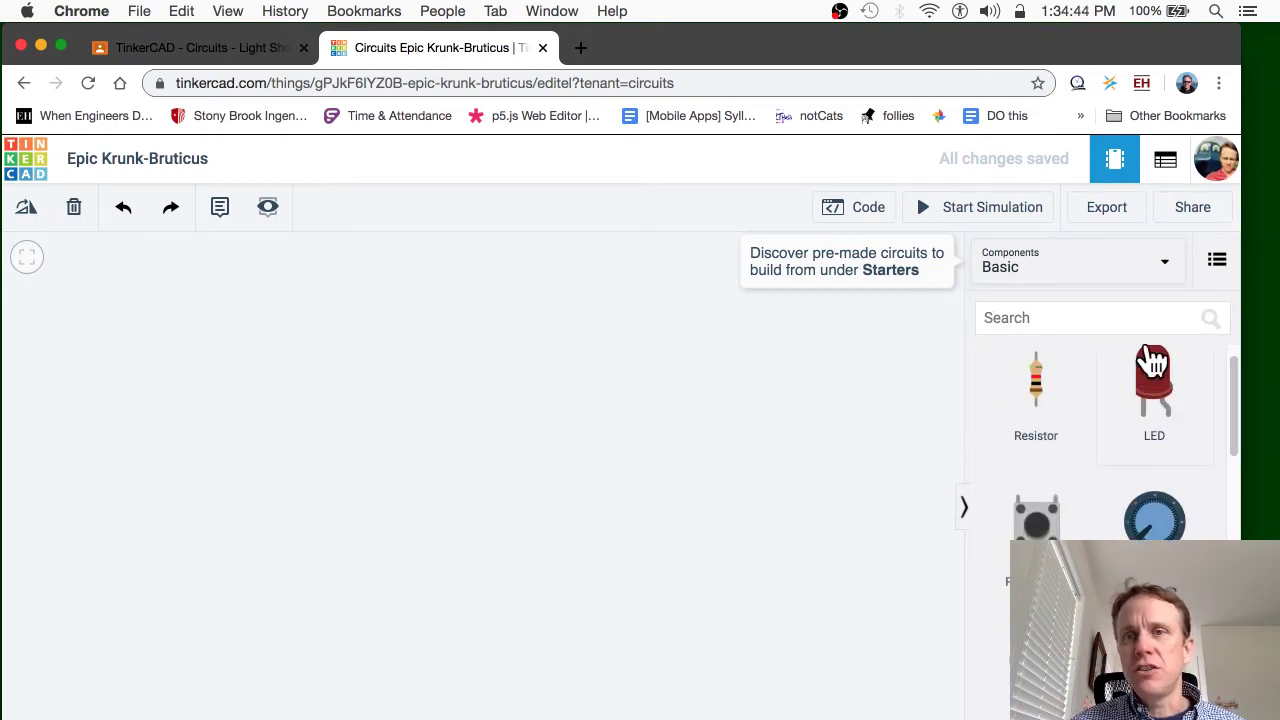
Show the Arduino starters and place the Breadboard starter in the empty circuit workspace
{"action": "left_click", "coordinate": [1178, 268]}
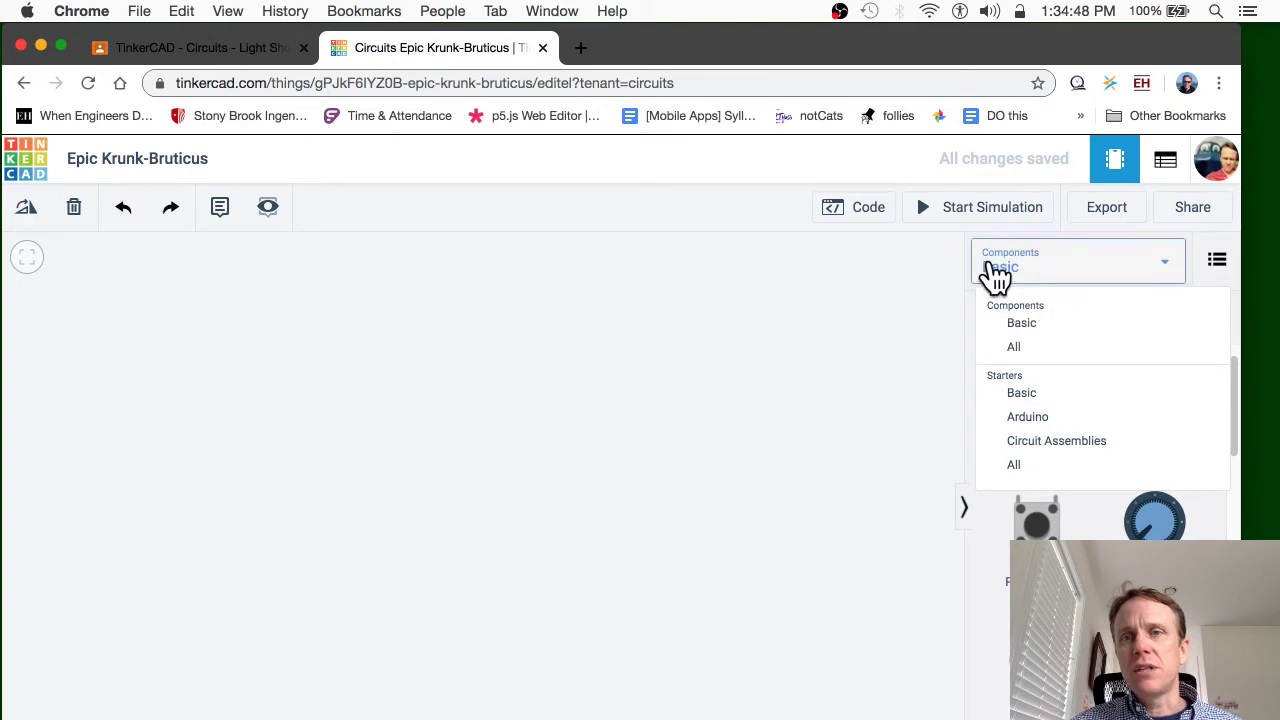
{"action": "left_click", "coordinate": [1100, 420]}
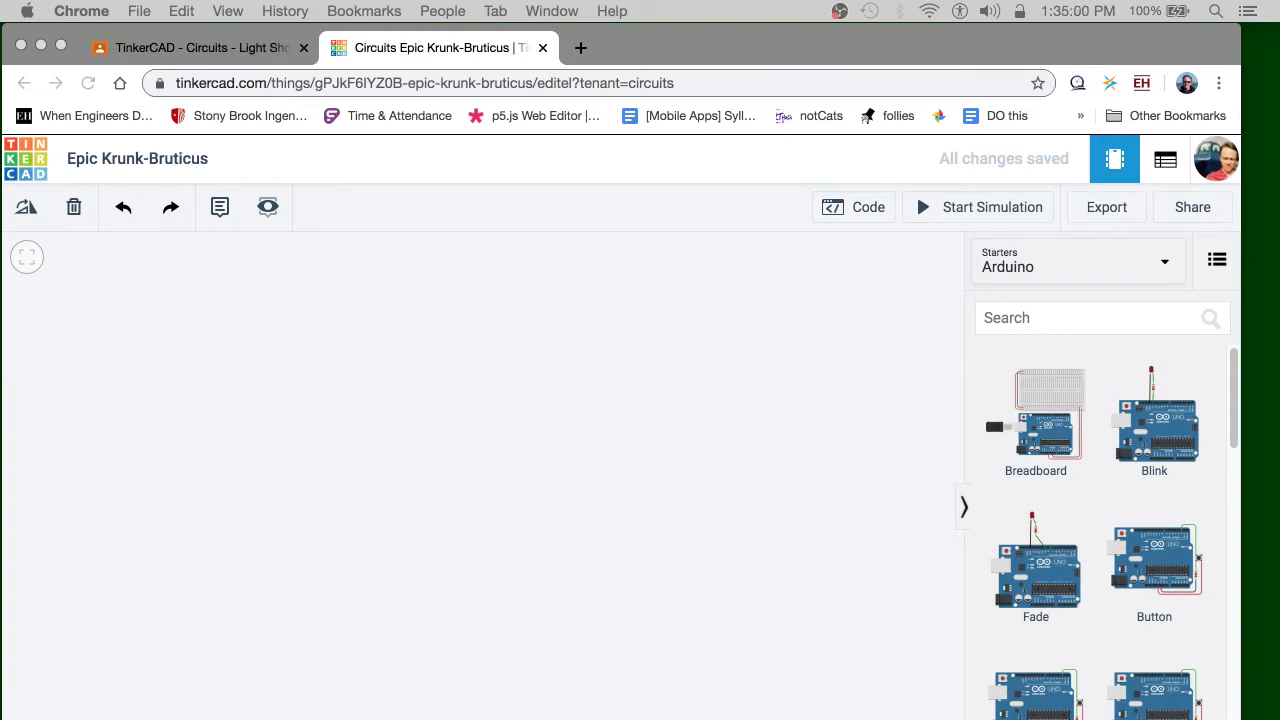
{"action": "left_click", "coordinate": [1240, 440]}
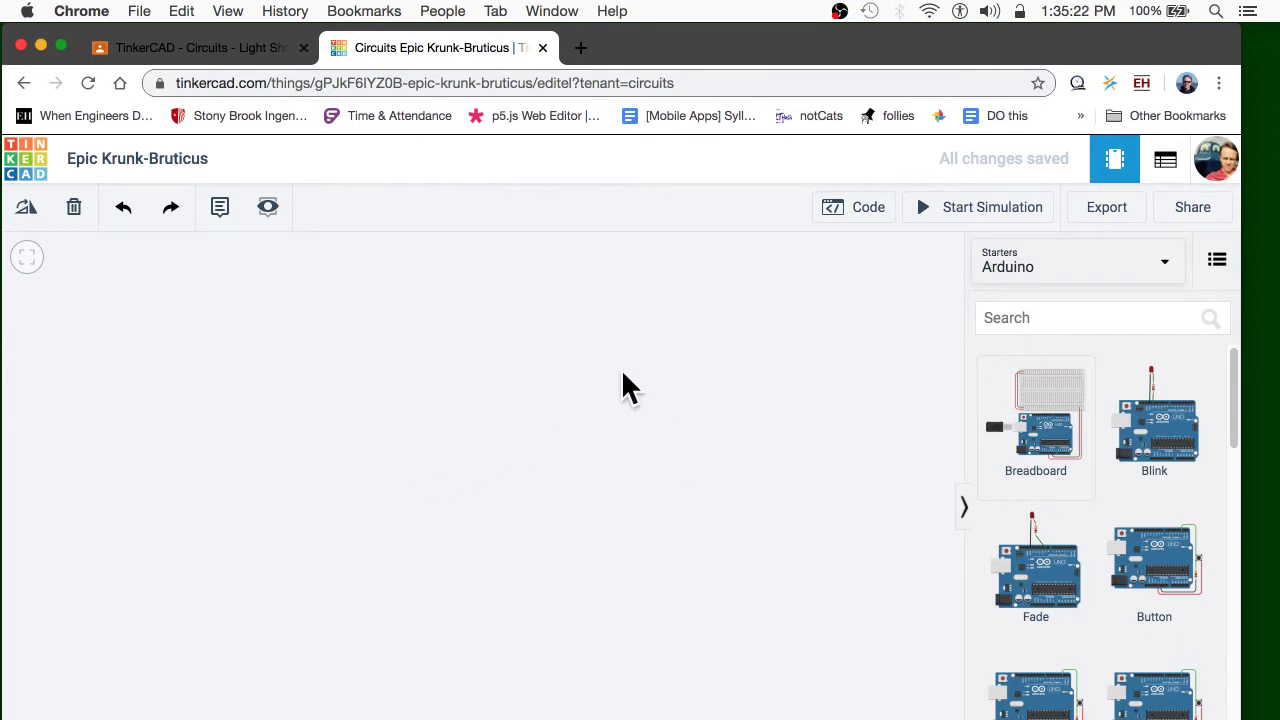
{"action": "left_click_drag", "start_coordinate": [1045, 410], "coordinate": [391, 514]}
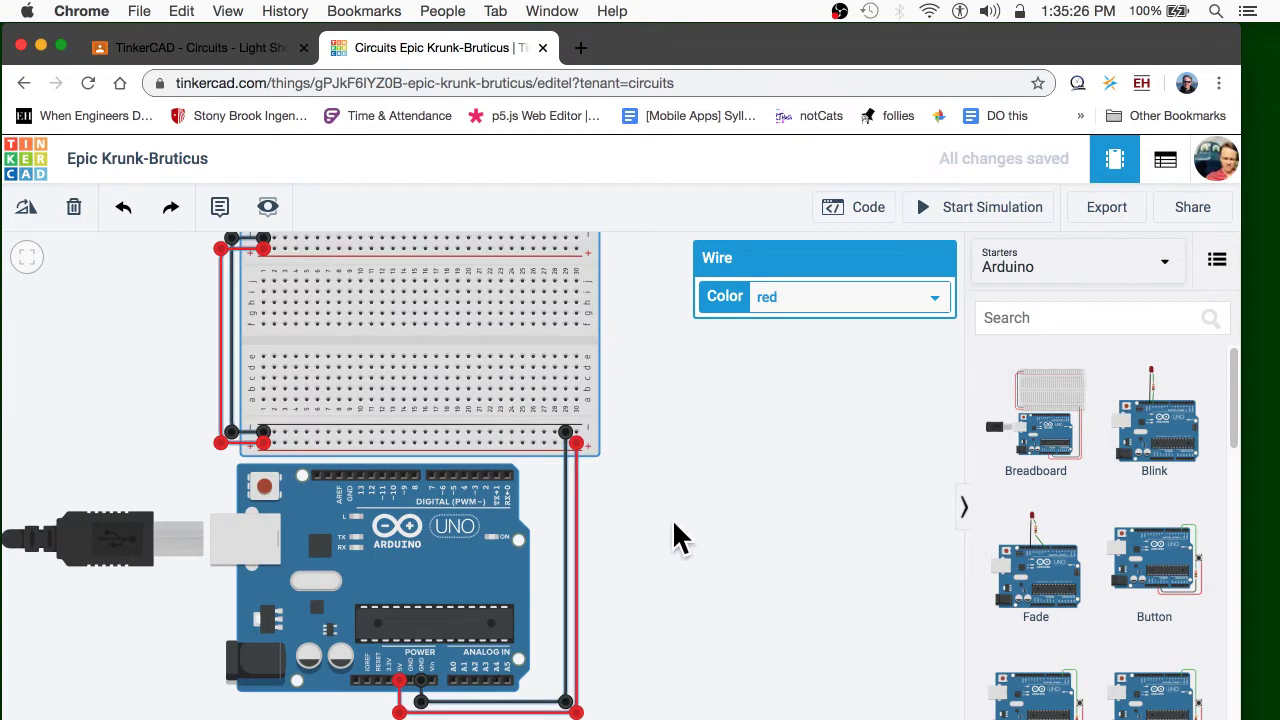
Examine the breadboard's power rail wiring and the pins of the connected Arduino Uno
{"action": "scroll", "coordinate": [674, 536], "scroll_direction": "down", "scroll_amount": 2}
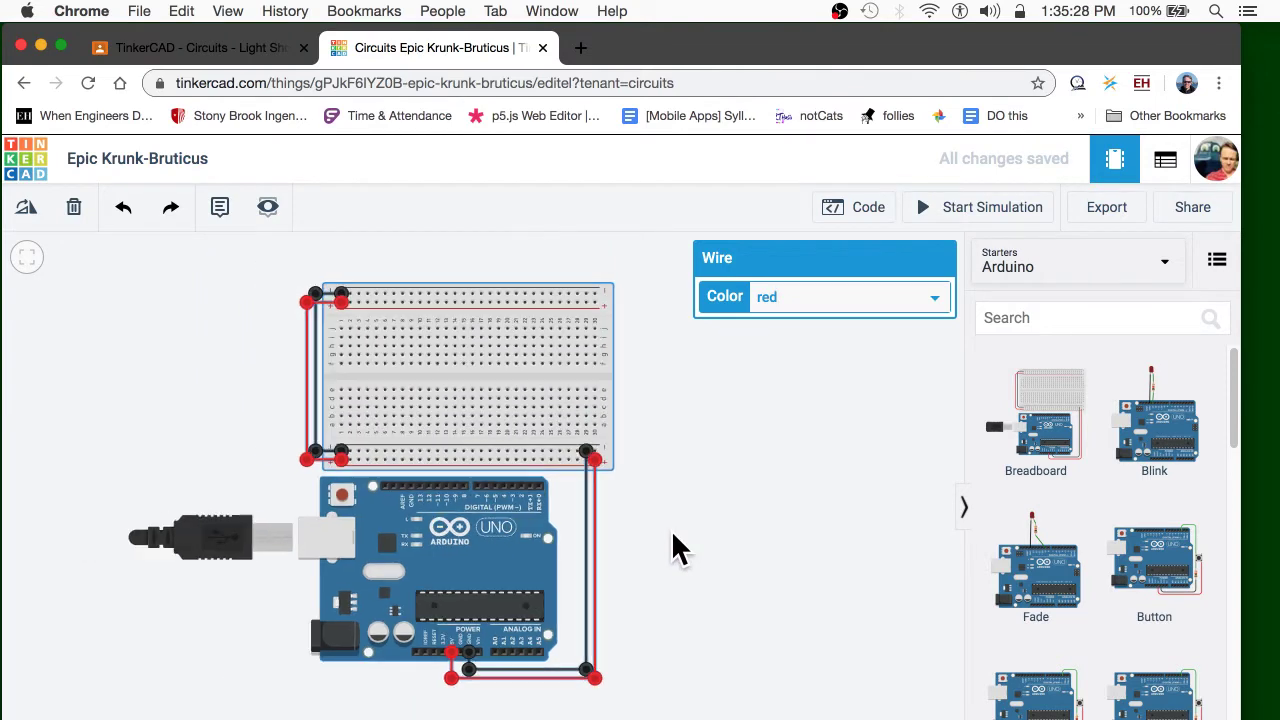
{"action": "scroll", "coordinate": [672, 524], "scroll_direction": "up", "scroll_amount": 1}
{"action": "scroll", "coordinate": [677, 518], "scroll_direction": "down", "scroll_amount": 2}
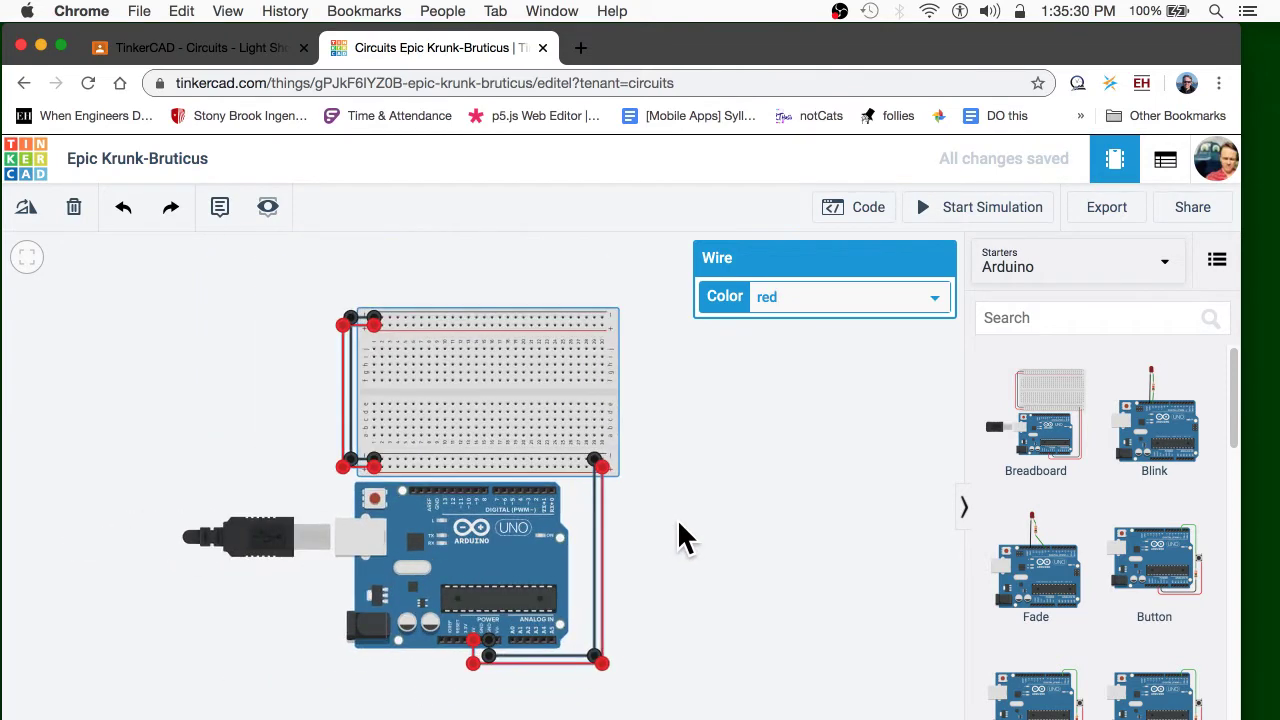
{"action": "scroll", "coordinate": [681, 515], "scroll_direction": "up", "scroll_amount": 2}
{"action": "scroll", "coordinate": [682, 520], "scroll_direction": "down", "scroll_amount": 1}
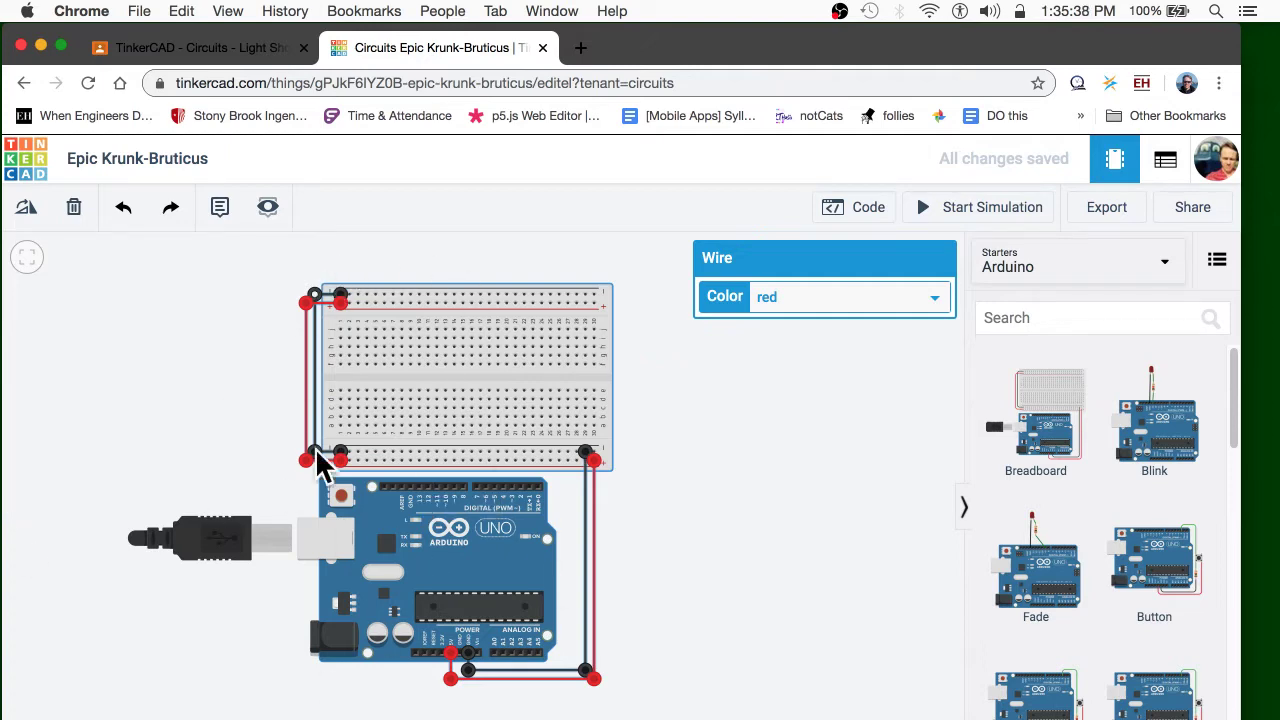
{"action": "scroll", "coordinate": [373, 440], "scroll_direction": "down", "scroll_amount": 2}
{"action": "scroll", "coordinate": [372, 449], "scroll_direction": "up", "scroll_amount": 1}
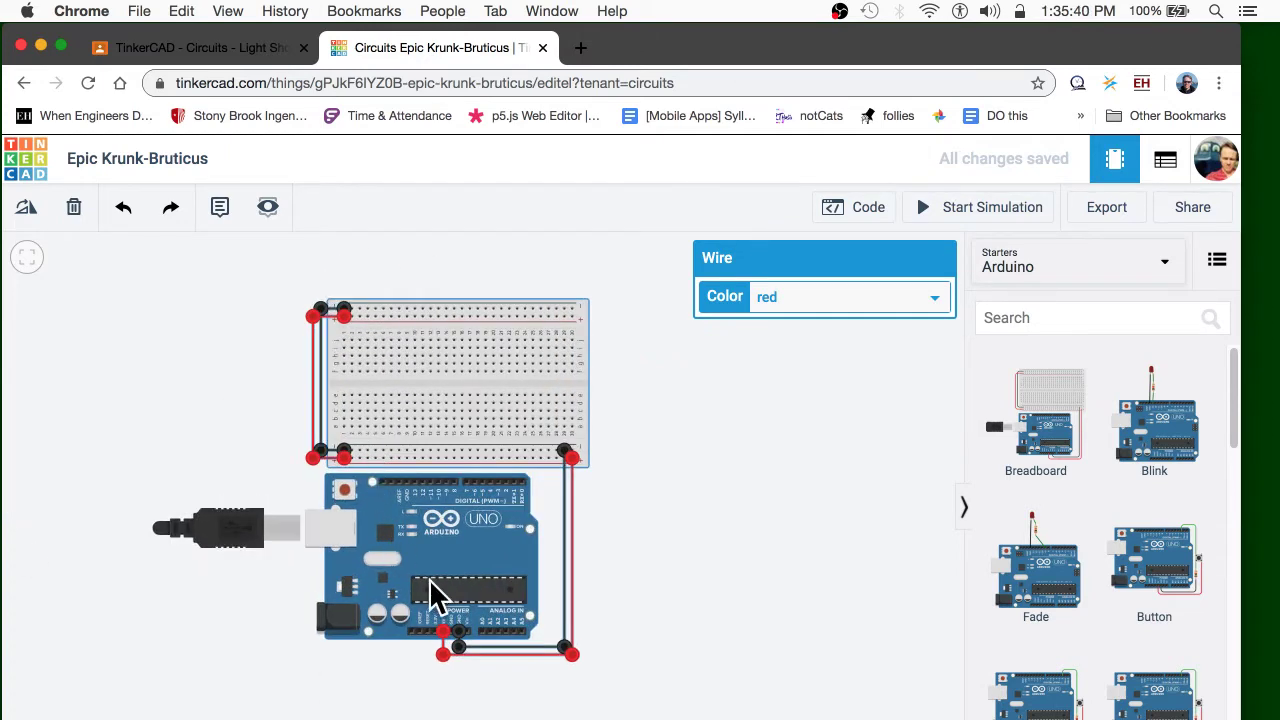
{"action": "scroll", "coordinate": [432, 590], "scroll_direction": "up", "scroll_amount": 2}
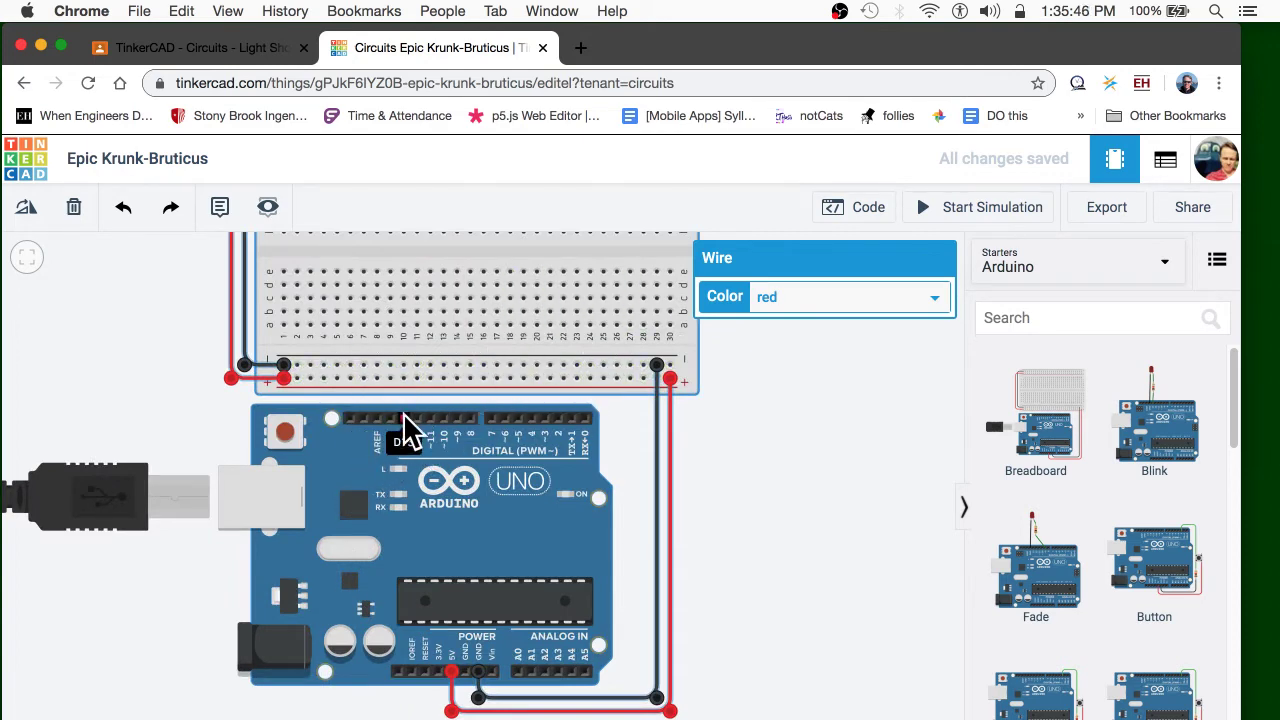
{"action": "scroll", "coordinate": [782, 399], "scroll_direction": "down", "scroll_amount": 3}
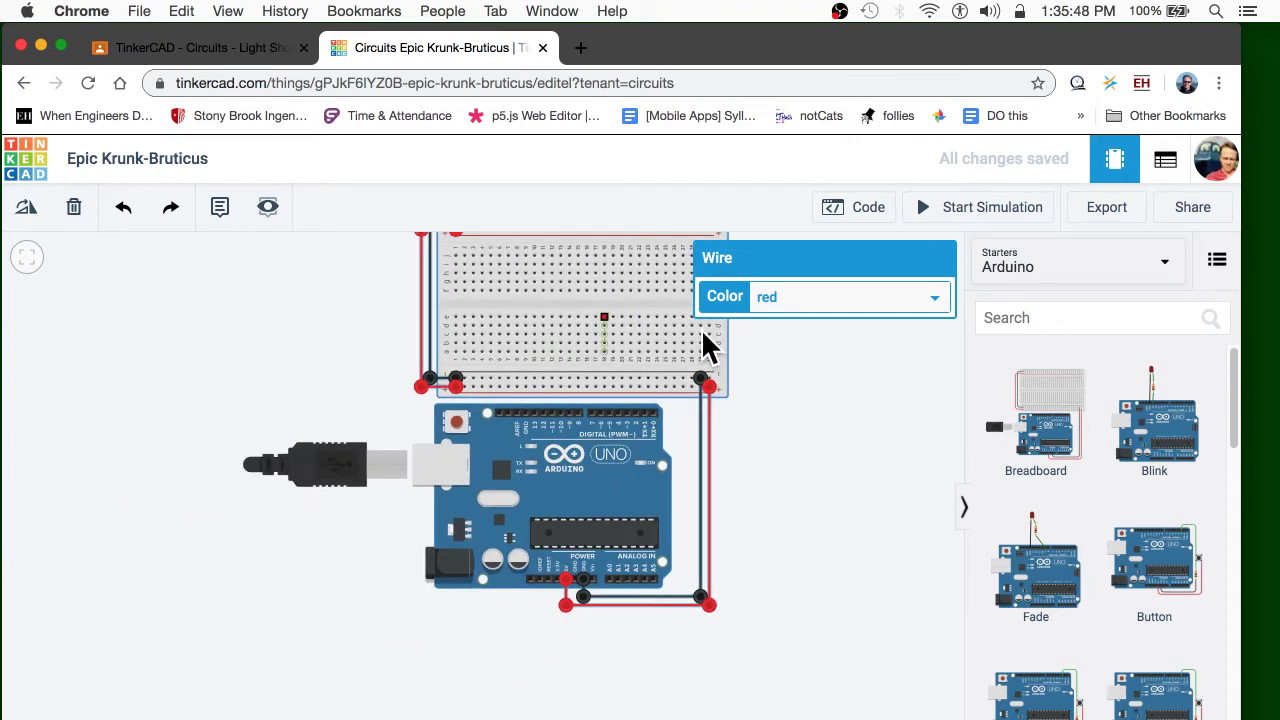
{"action": "left_click_drag", "start_coordinate": [718, 380], "coordinate": [666, 423]}
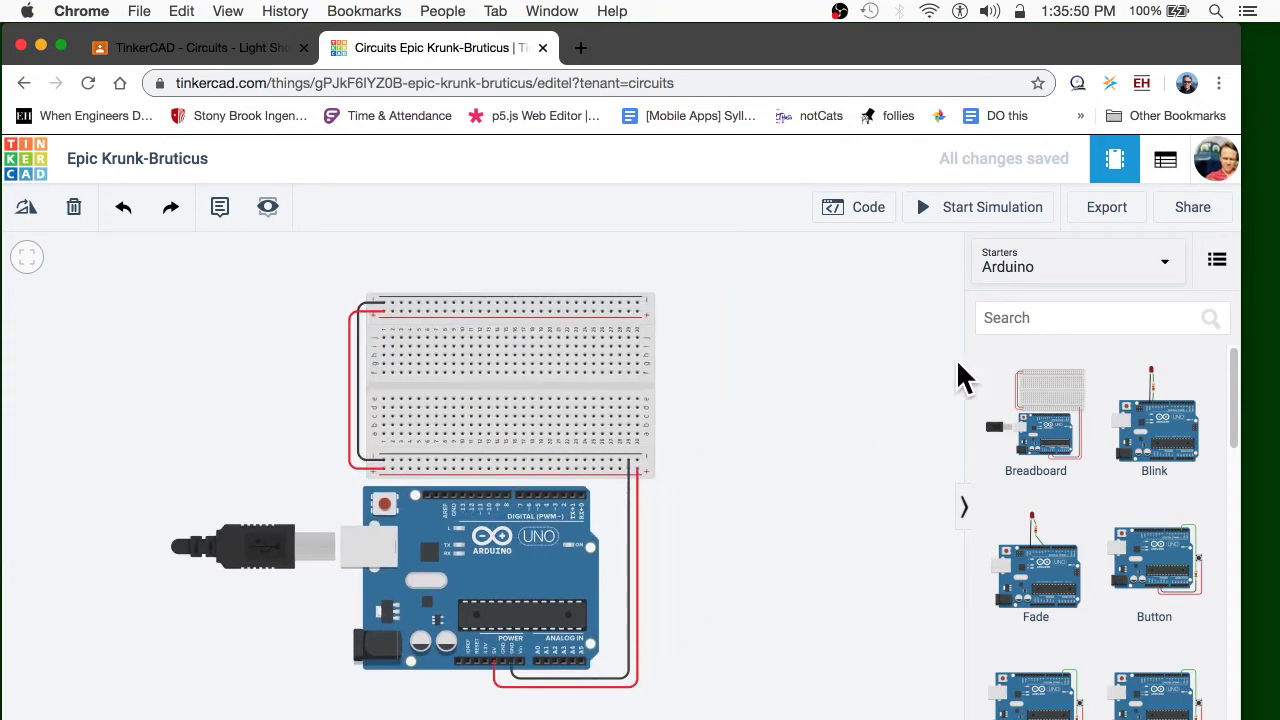
Switch the component library from the Arduino starters to the Basic components
{"action": "left_click", "coordinate": [1135, 268]}
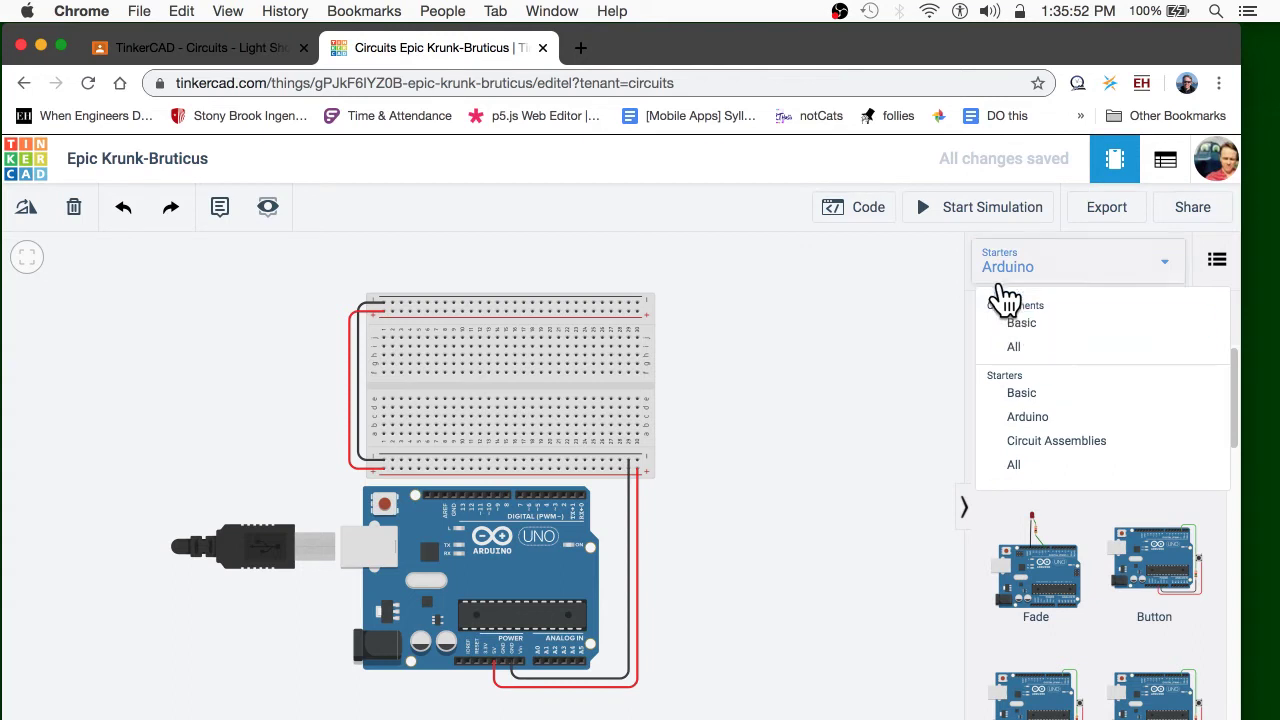
{"action": "left_click", "coordinate": [1032, 330]}
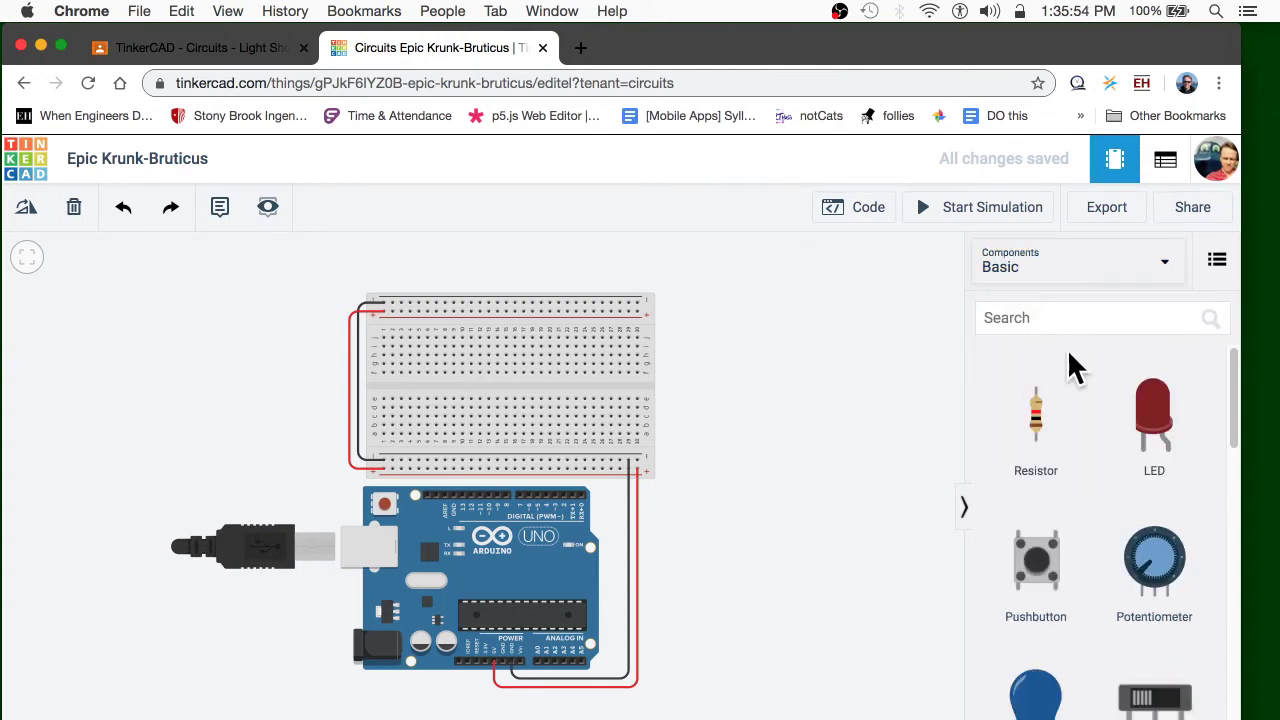
{"action": "left_click_drag", "start_coordinate": [1157, 410], "coordinate": [633, 338]}
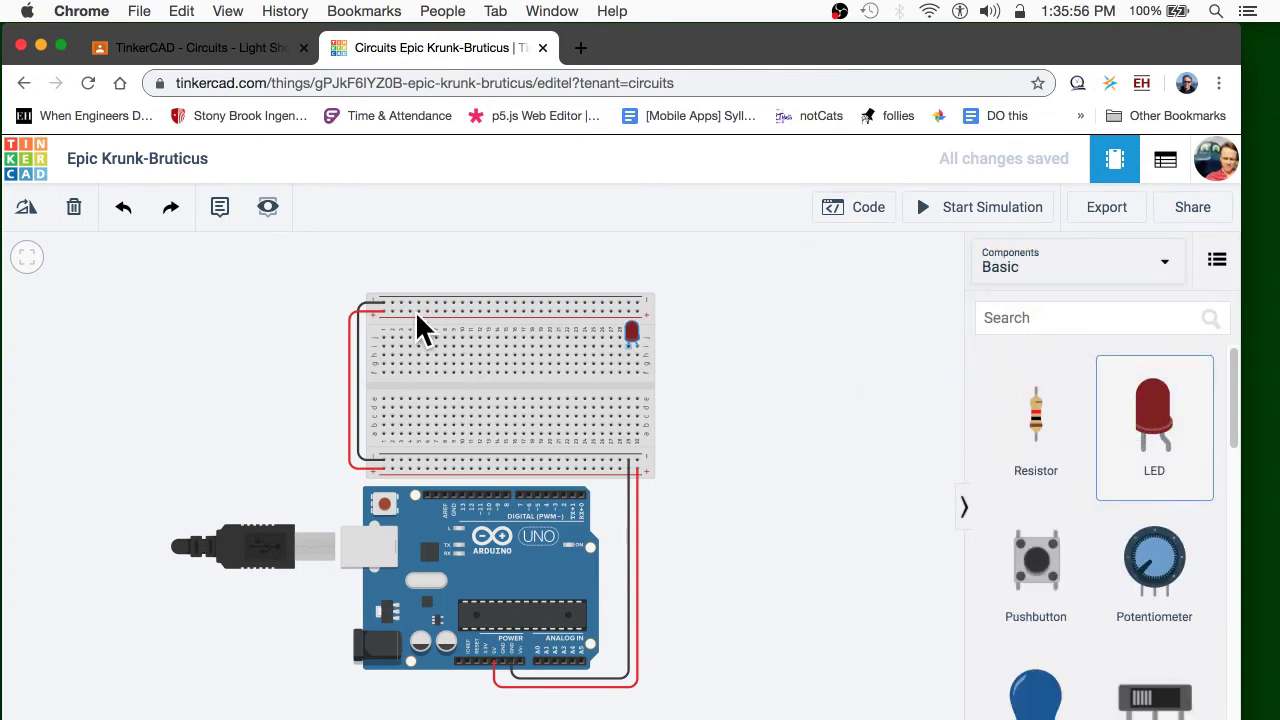
{"action": "left_click_drag", "start_coordinate": [430, 318], "coordinate": [402, 330]}
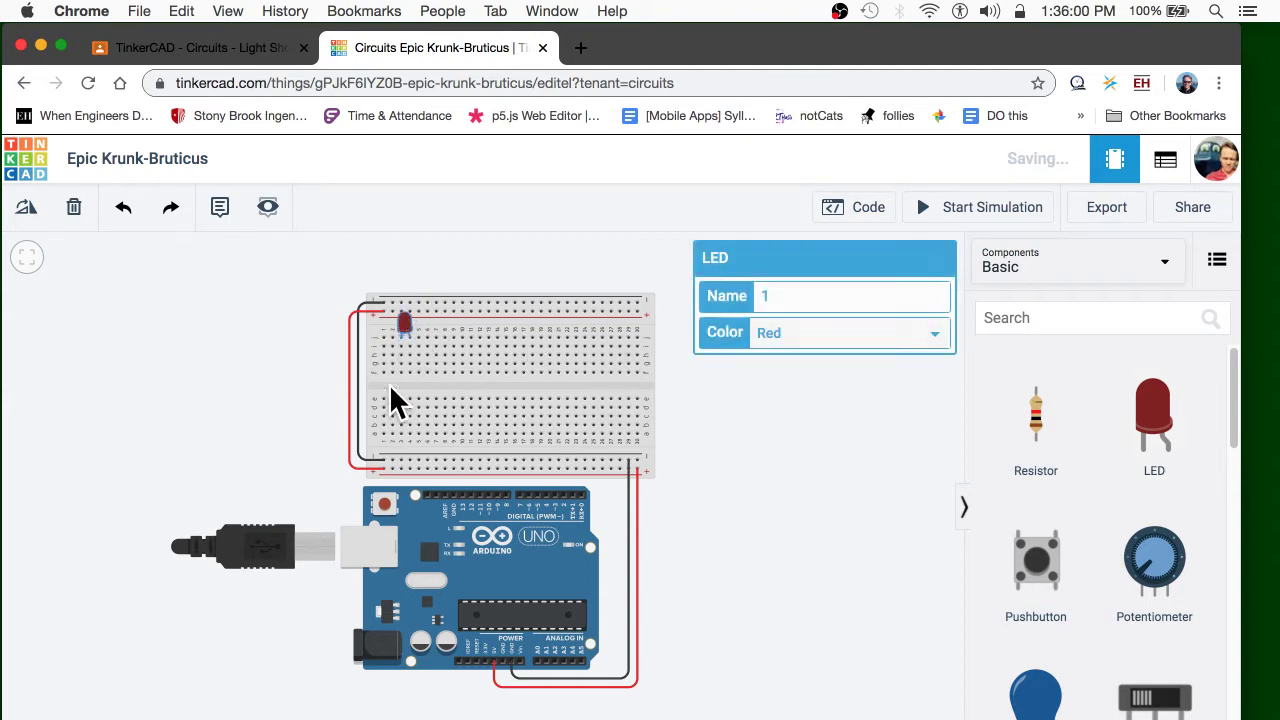
{"action": "scroll", "coordinate": [357, 343], "scroll_direction": "down", "scroll_amount": 3}
{"action": "key", "text": "Delete"}
Place an LED with its legs in columns 4 and 5 of breadboard row j, keeping its color Red
{"action": "scroll", "coordinate": [357, 342], "scroll_direction": "up", "scroll_amount": 3}
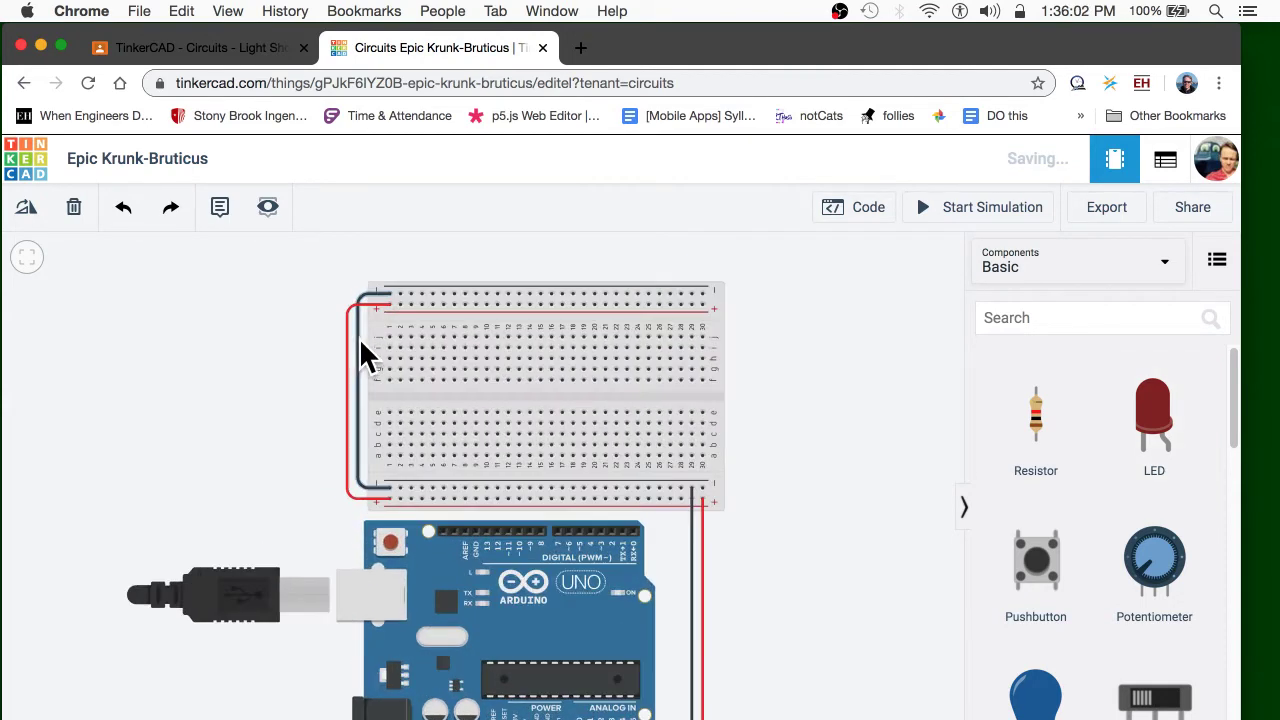
{"action": "scroll", "coordinate": [414, 343], "scroll_direction": "up", "scroll_amount": 2}
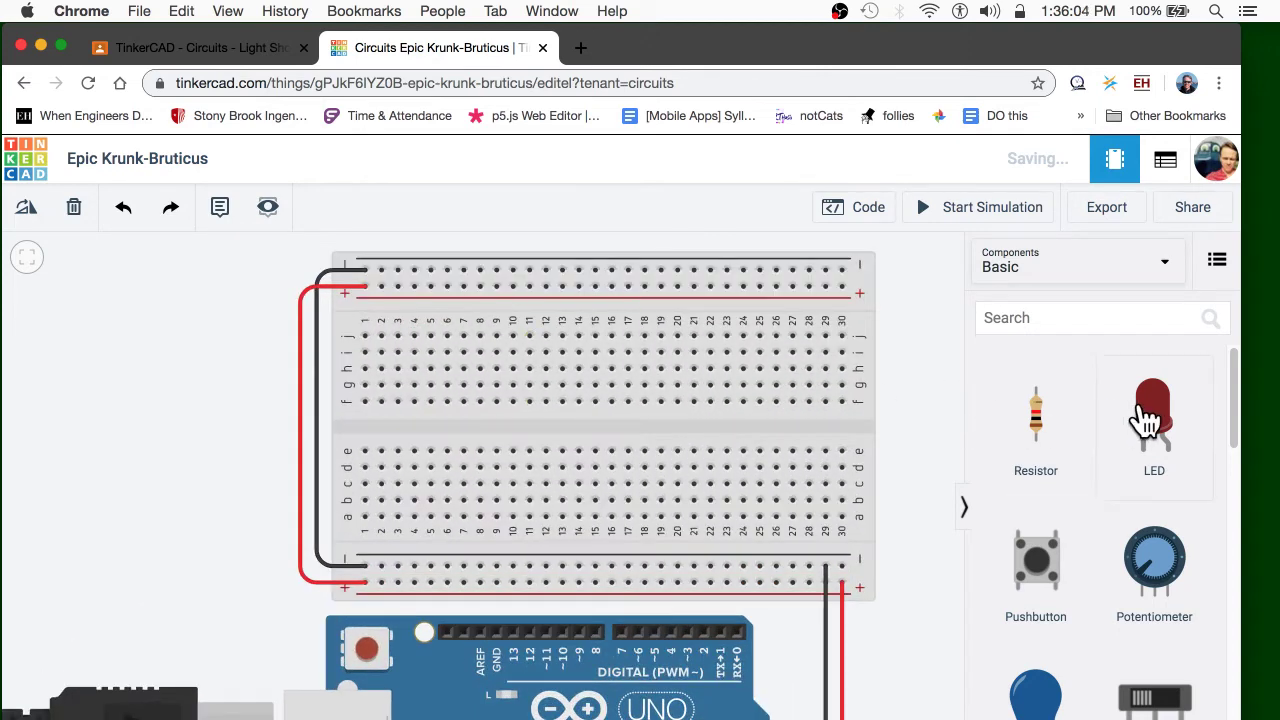
{"action": "left_click_drag", "start_coordinate": [1149, 423], "coordinate": [425, 340]}
{"action": "left_click", "coordinate": [935, 330]}
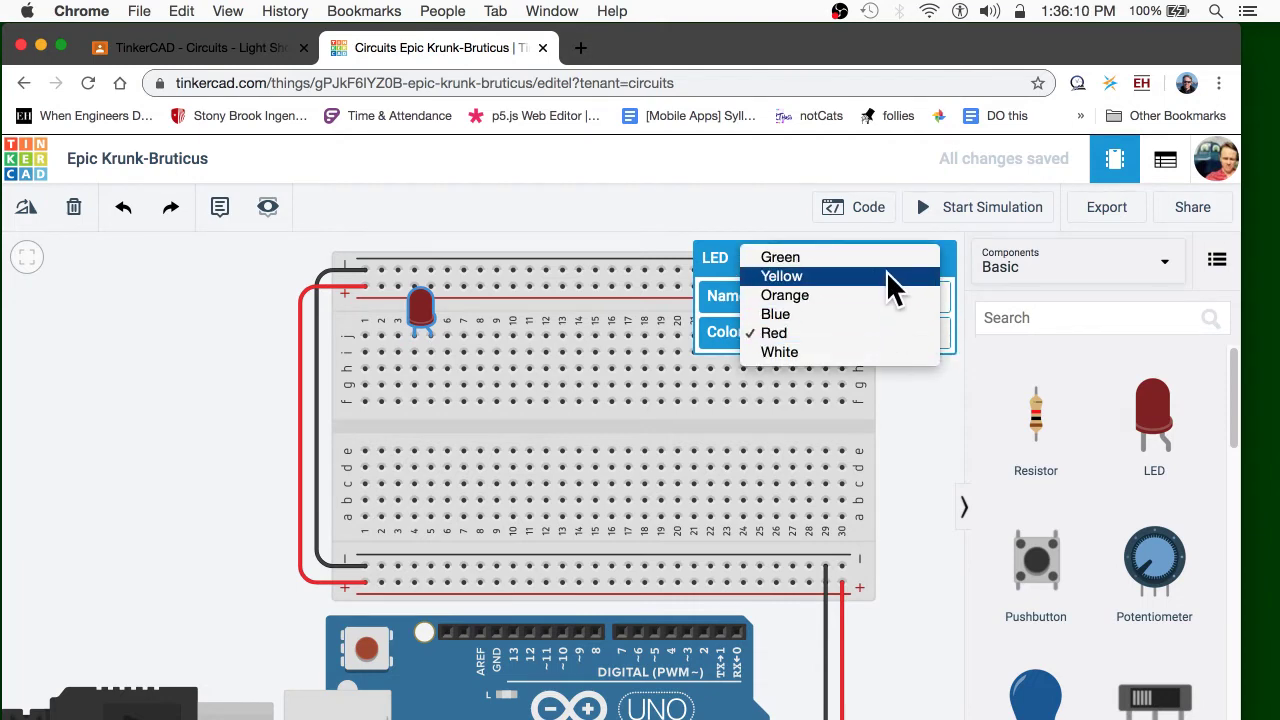
{"action": "left_click", "coordinate": [880, 332]}
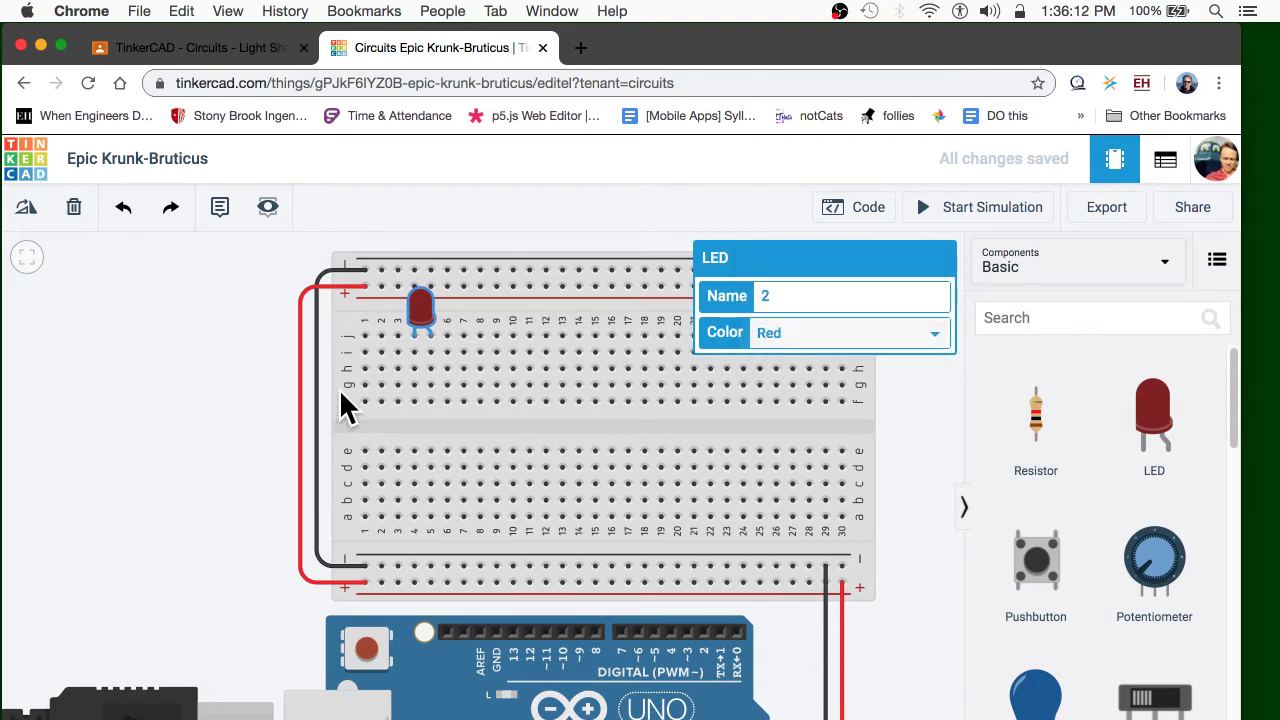
Connect a green wire from column 4, row h of the breadboard to the negative rail nearest the Arduino
{"action": "scroll", "coordinate": [160, 408], "scroll_direction": "down", "scroll_amount": 2}
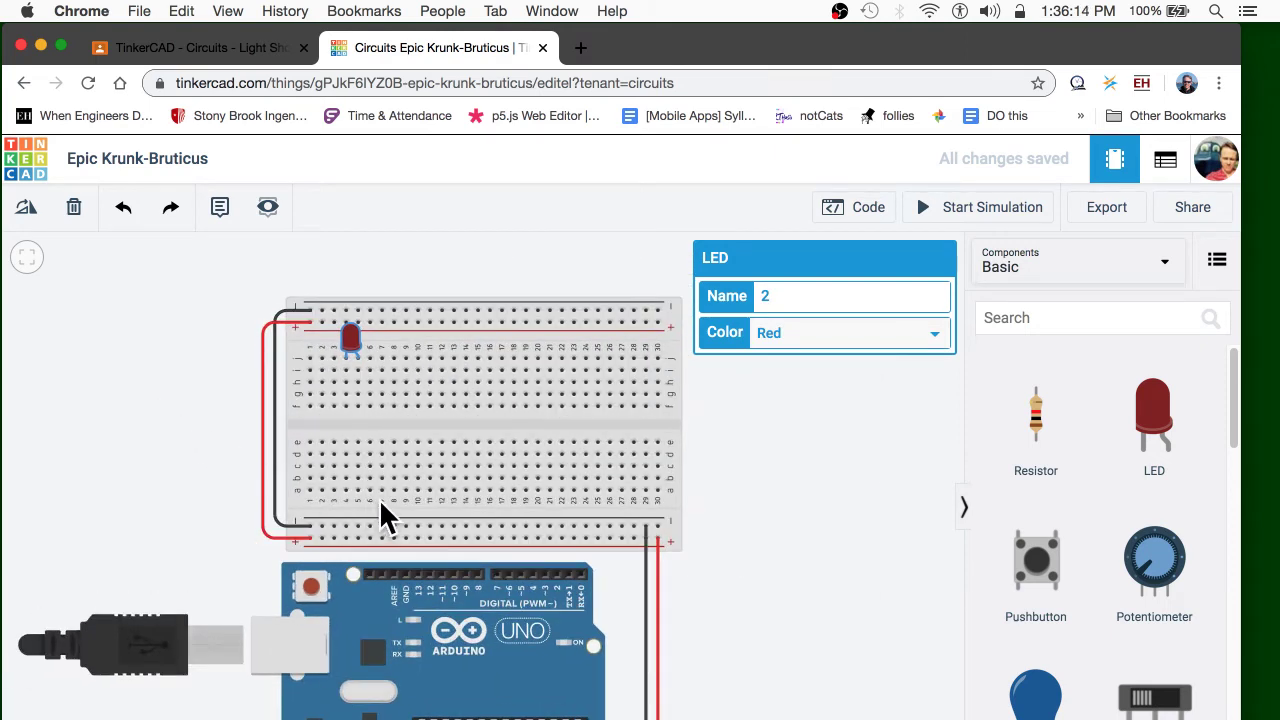
{"action": "left_click", "coordinate": [346, 377]}
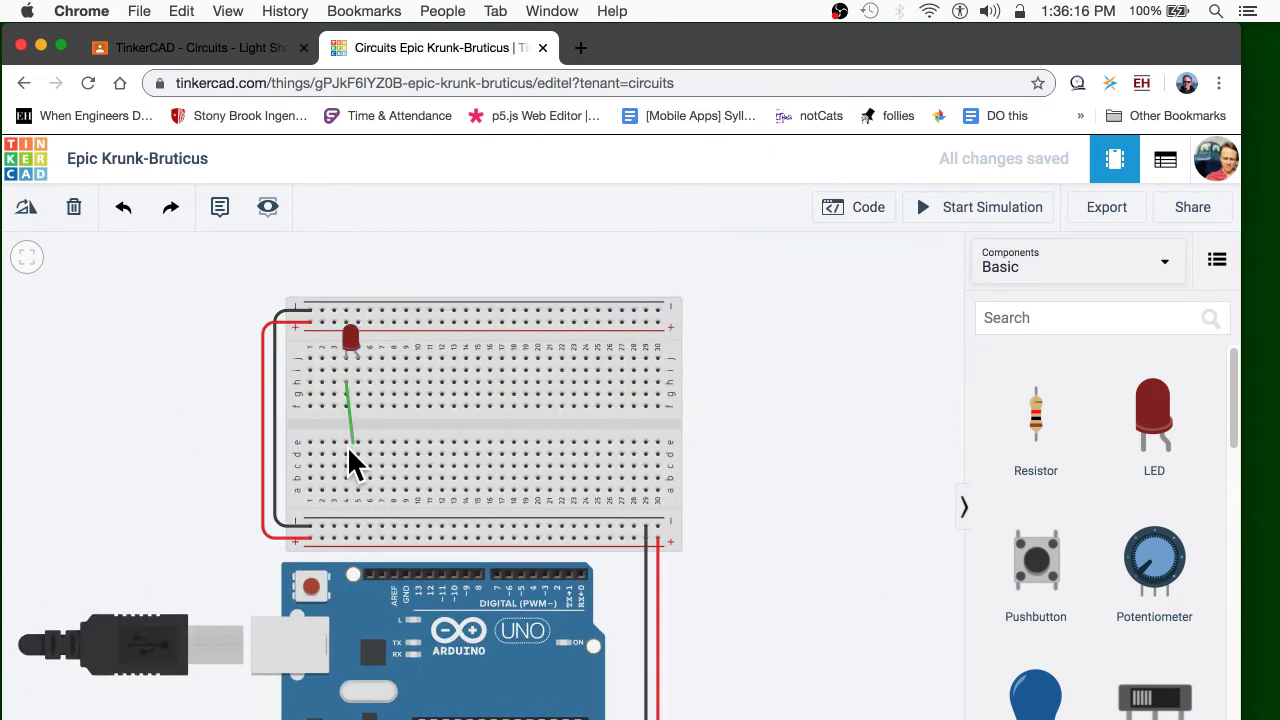
{"action": "left_click", "coordinate": [342, 521]}
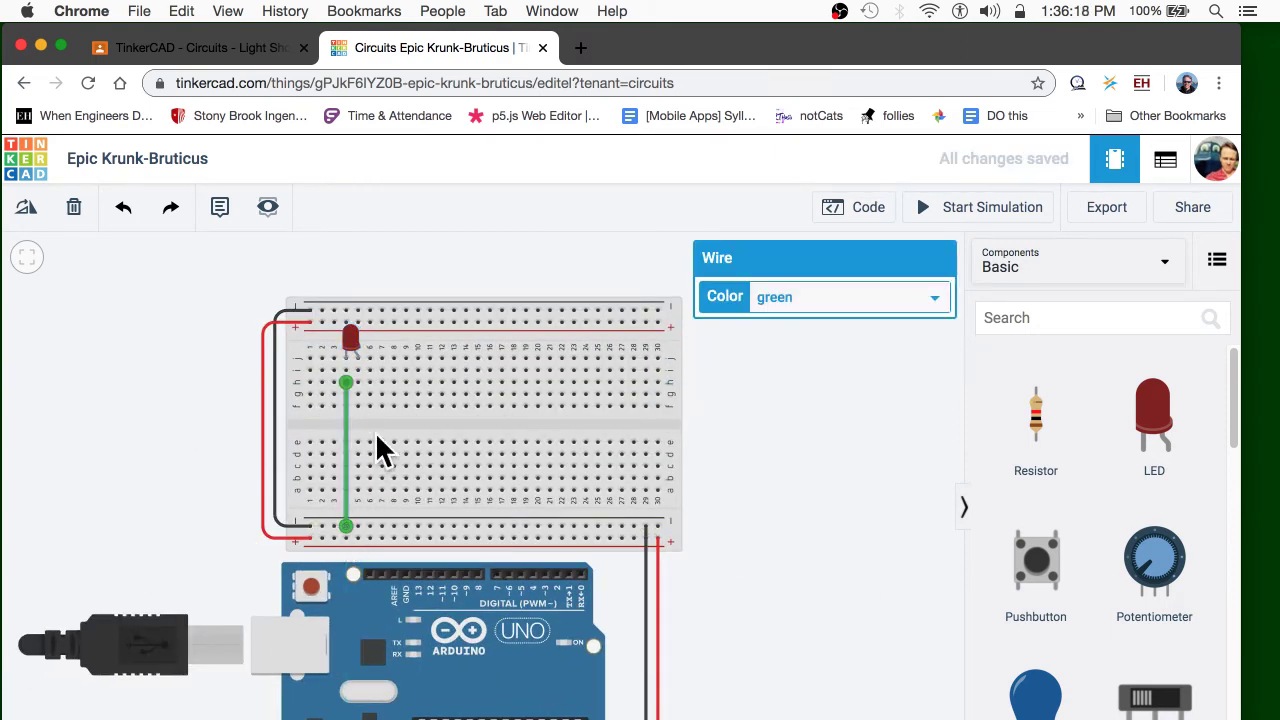
Change the color of the wire from column 4, row h to the negative rail to black
{"action": "left_click", "coordinate": [800, 300]}
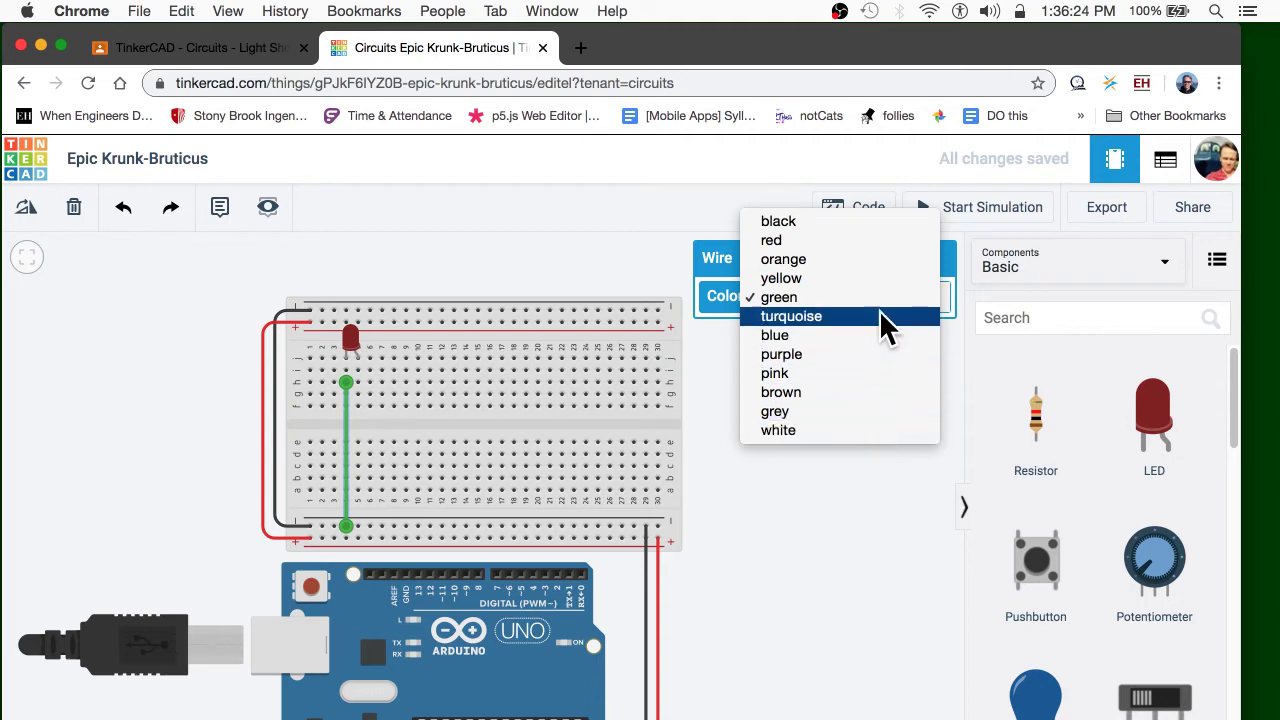
{"action": "left_click", "coordinate": [862, 223]}
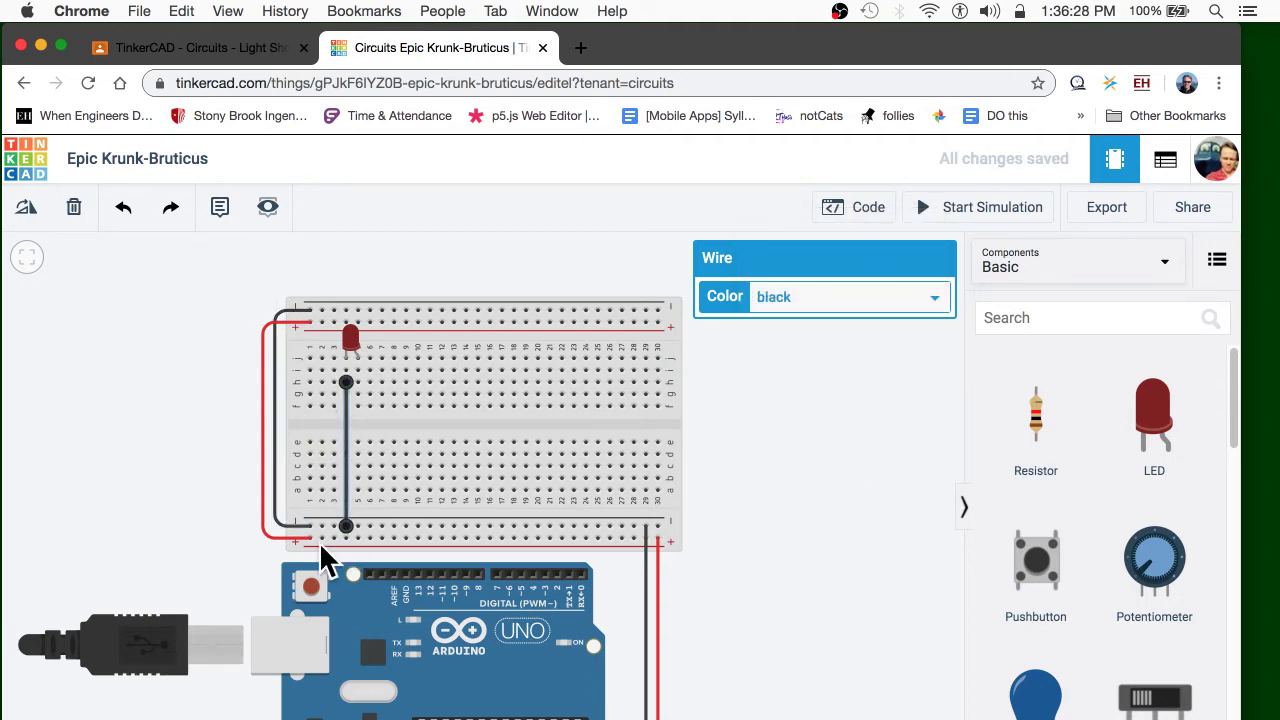
{"action": "scroll", "coordinate": [312, 545], "scroll_direction": "down", "scroll_amount": 3}
{"action": "scroll", "coordinate": [312, 545], "scroll_direction": "up", "scroll_amount": 3}
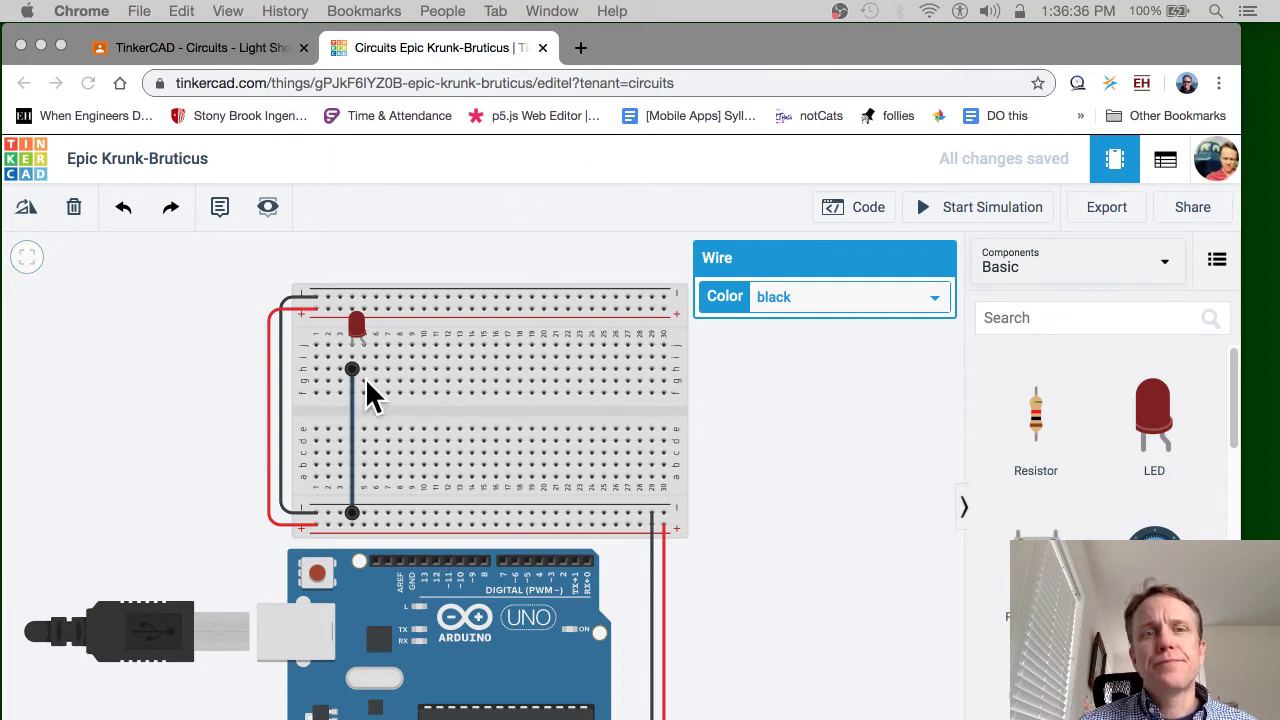
{"action": "left_click", "coordinate": [523, 449]}
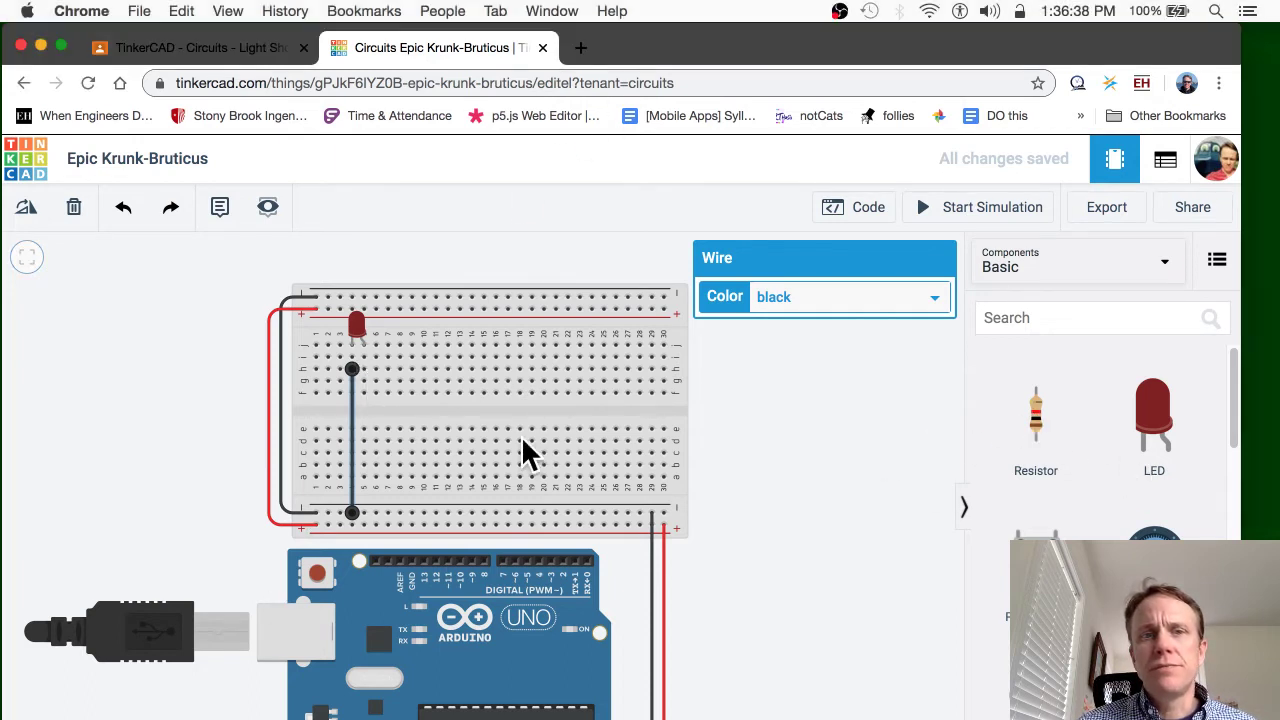
Place a resistor in column 5 across the breadboard's center gap, from row g to row e, keeping its resistance at 1 kΩ
{"action": "left_click_drag", "start_coordinate": [1040, 420], "coordinate": [364, 400]}
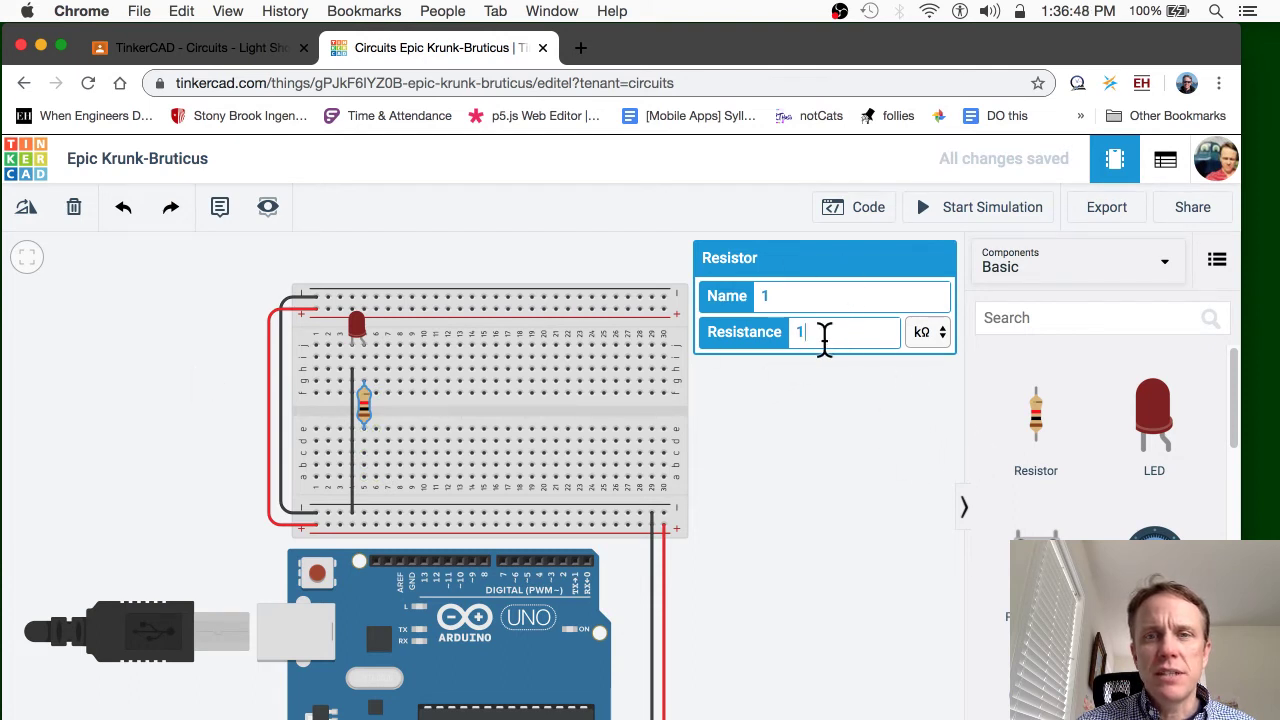
{"action": "left_click", "coordinate": [938, 336]}
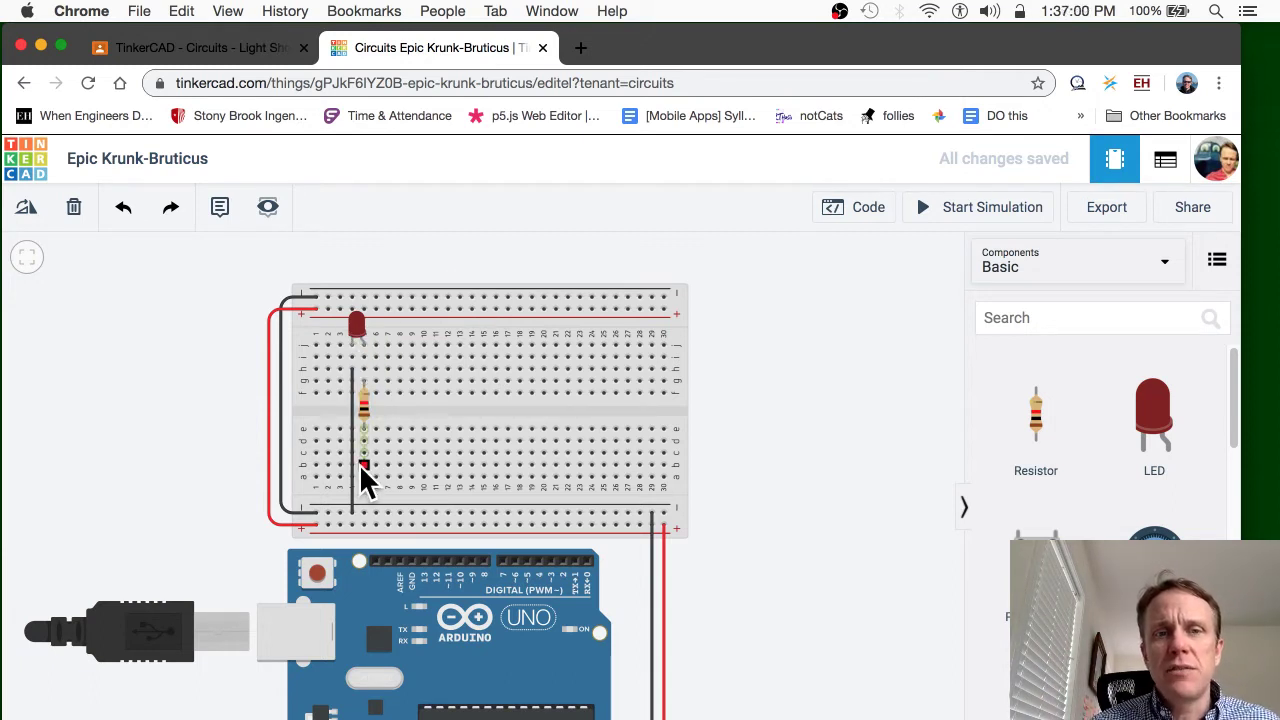
Connect column 5, row b of the breadboard to Arduino digital pin 13 and color the wire red
{"action": "left_click", "coordinate": [364, 465]}
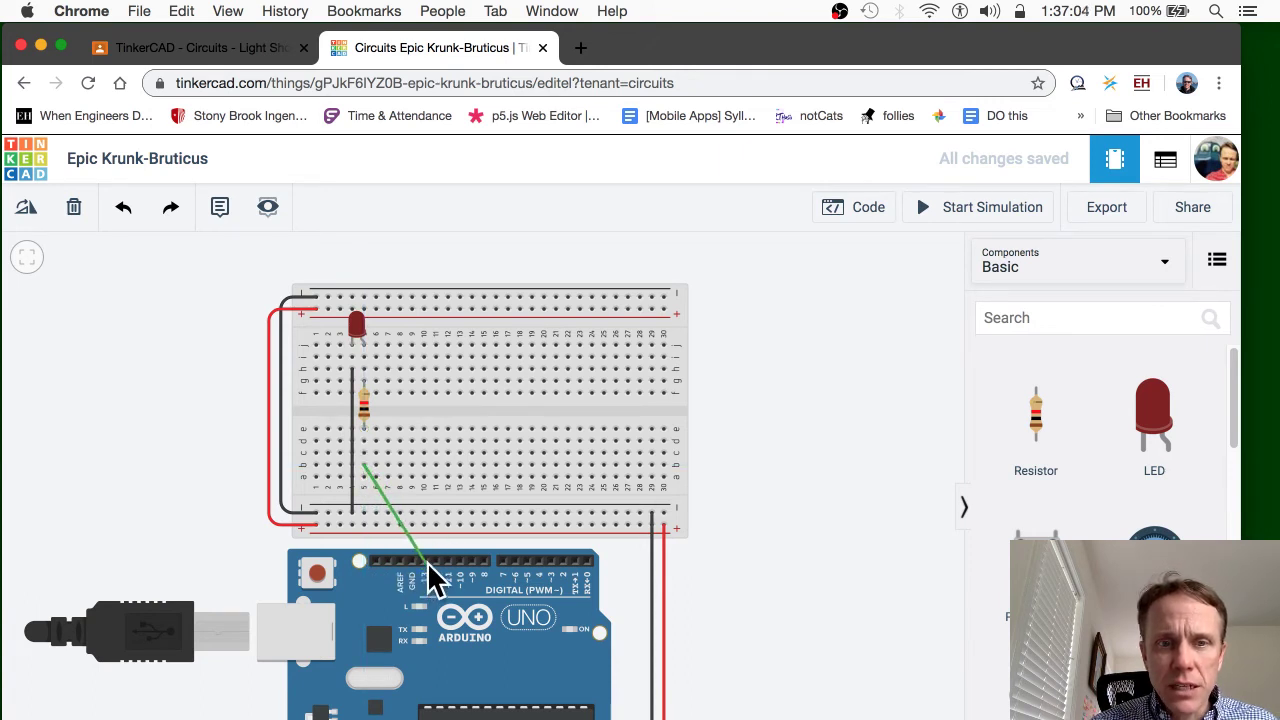
{"action": "left_click", "coordinate": [426, 563]}
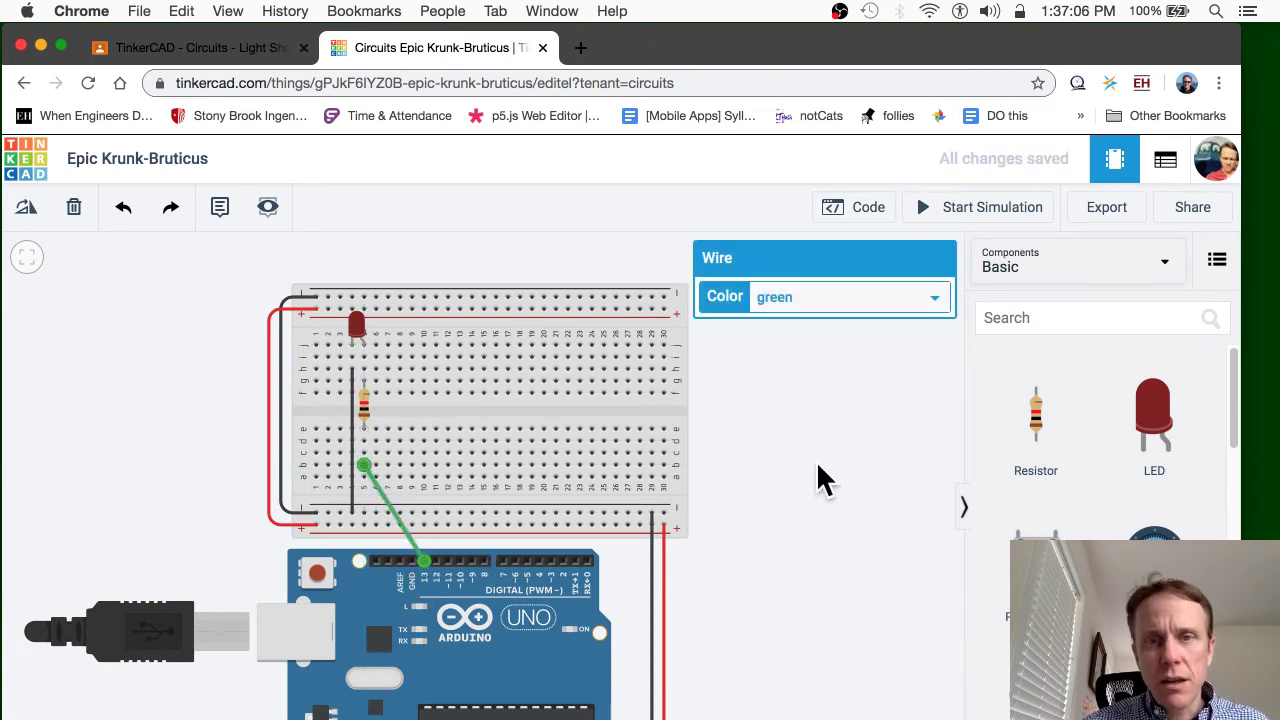
{"action": "left_click", "coordinate": [401, 526]}
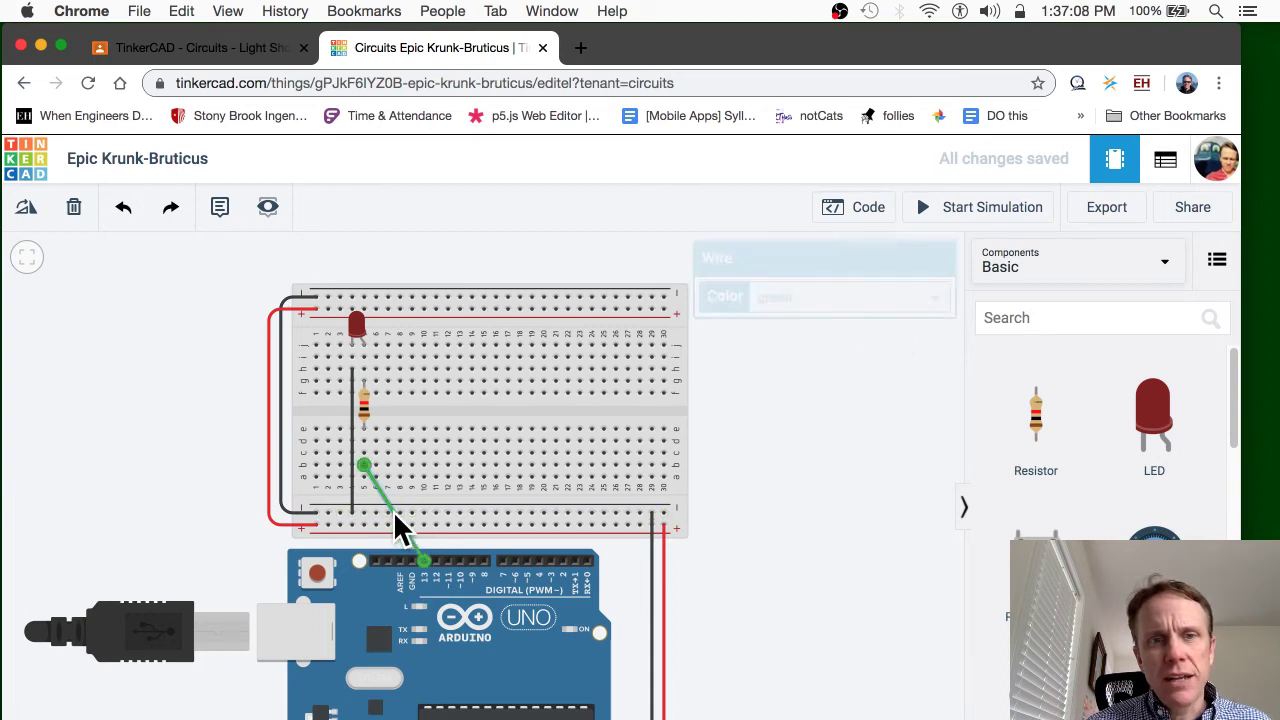
{"action": "left_click", "coordinate": [900, 297]}
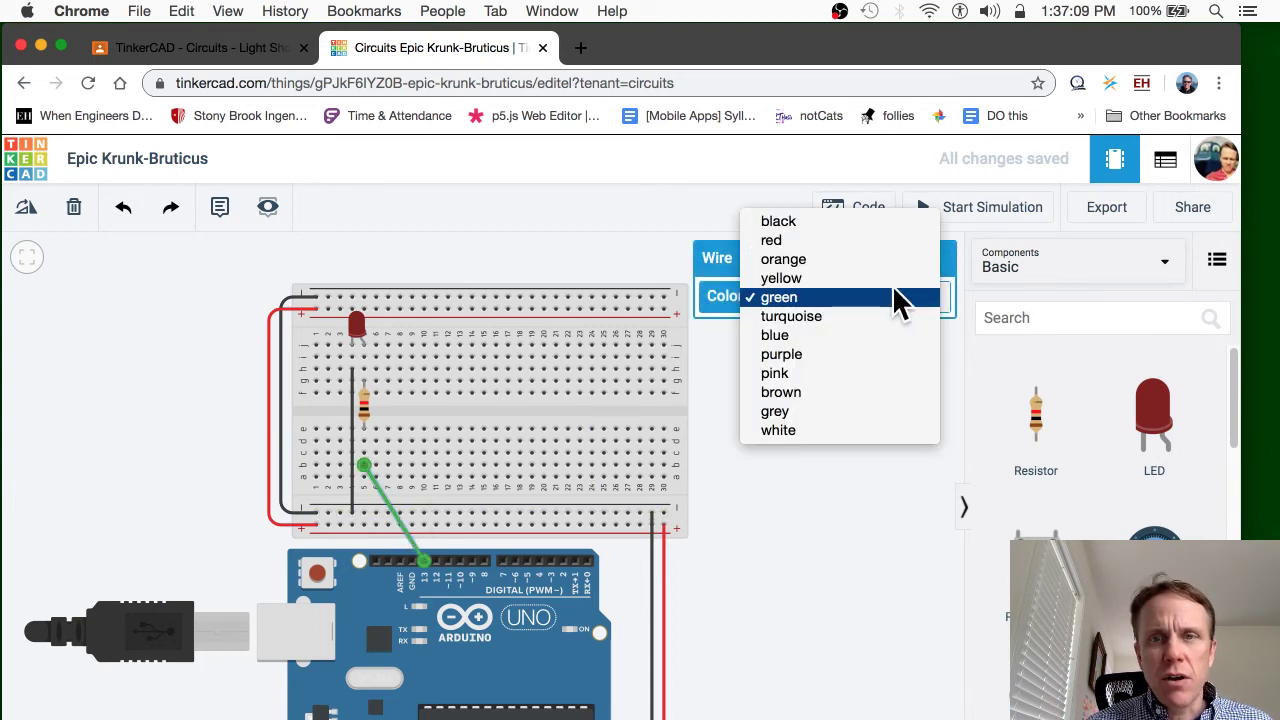
{"action": "left_click", "coordinate": [840, 242]}
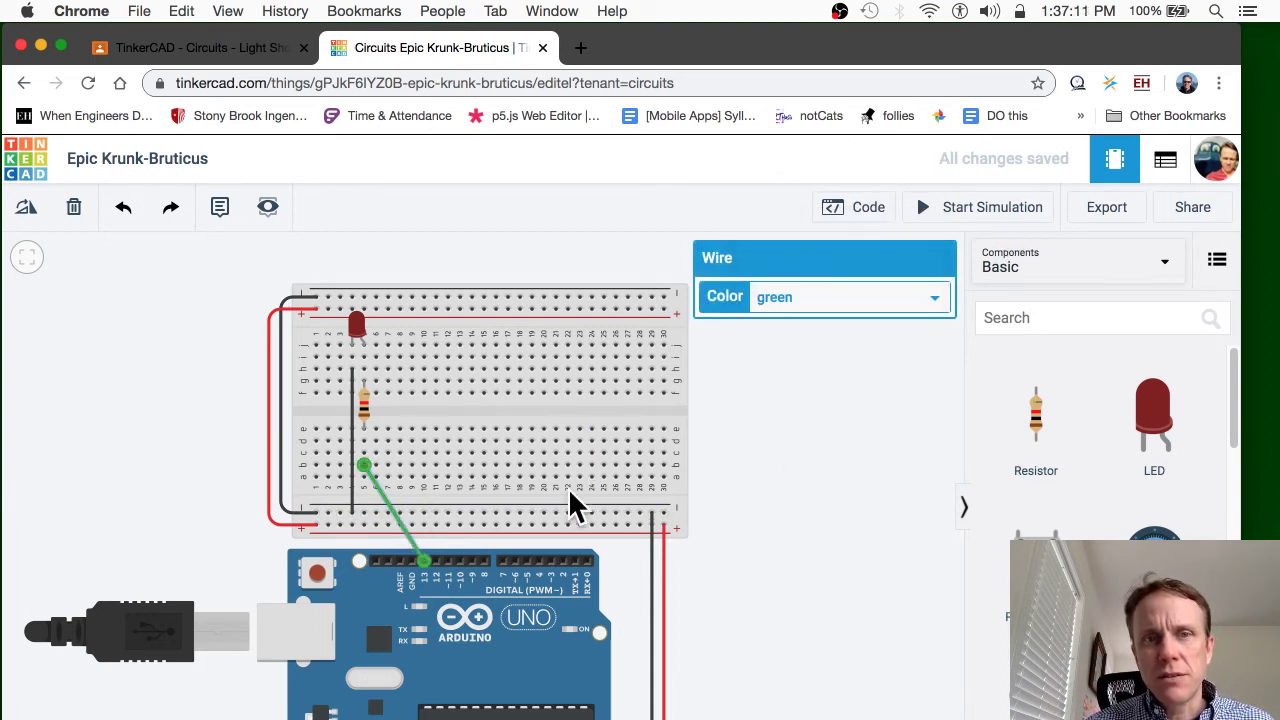
{"action": "left_click", "coordinate": [764, 566]}
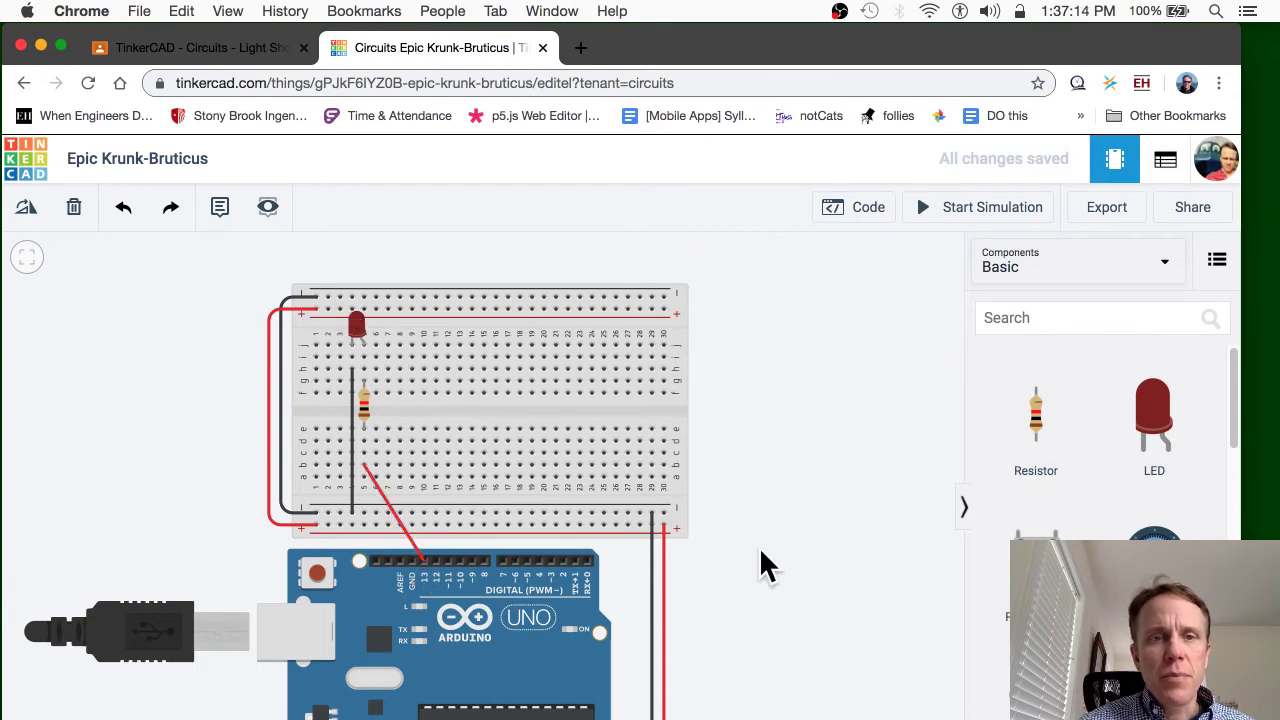
Shift the Arduino Uno slightly away from the breadboard and deselect it
{"action": "scroll", "coordinate": [640, 558], "scroll_direction": "down", "scroll_amount": 2}
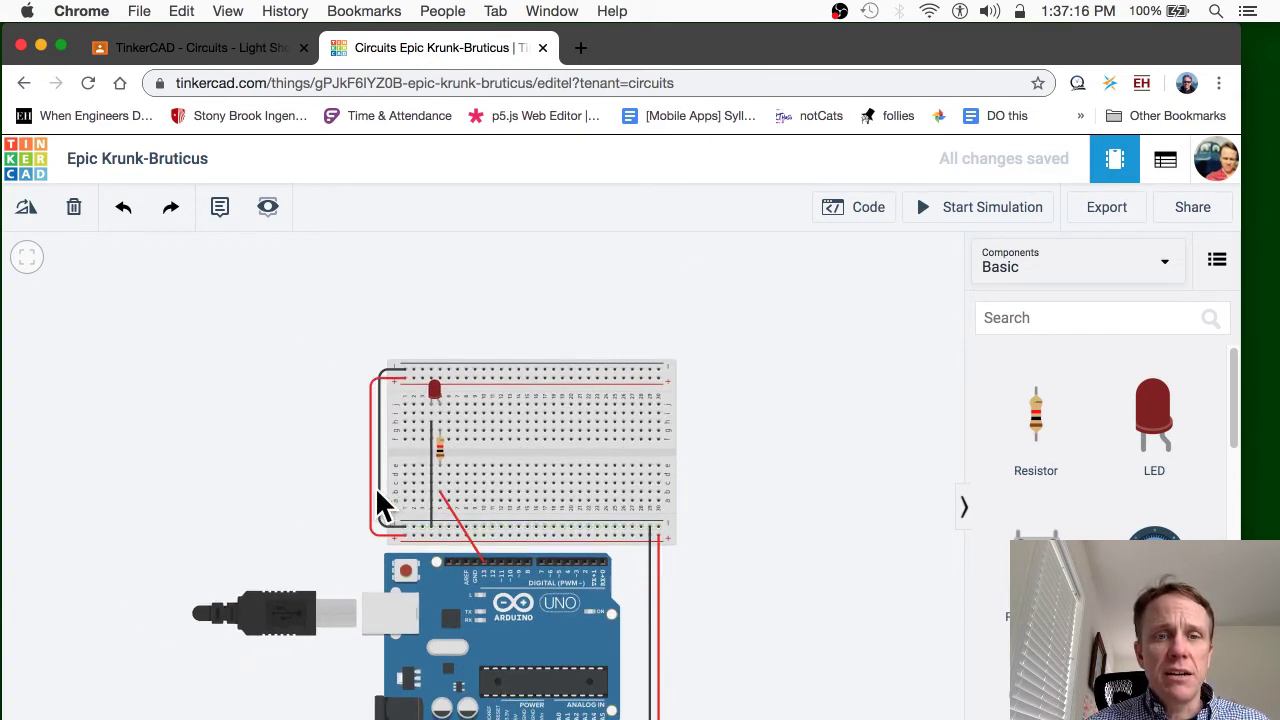
{"action": "scroll", "coordinate": [375, 486], "scroll_direction": "up", "scroll_amount": 2}
{"action": "mouse_move", "coordinate": [608, 666]}
{"action": "left_mouse_down"}
{"action": "mouse_move", "coordinate": [553, 490]}
{"action": "mouse_move", "coordinate": [609, 646]}
{"action": "left_mouse_up"}
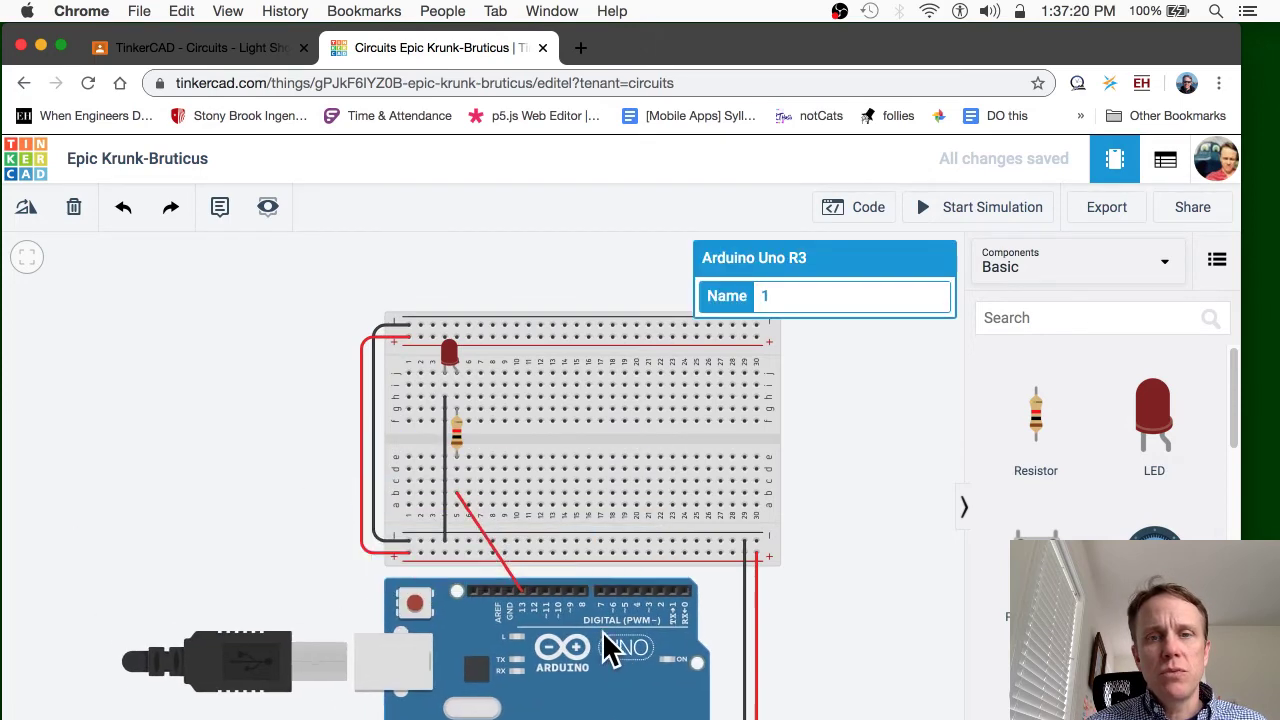
{"action": "left_click", "coordinate": [809, 623]}
{"action": "scroll", "coordinate": [809, 623], "scroll_direction": "down", "scroll_amount": 3}
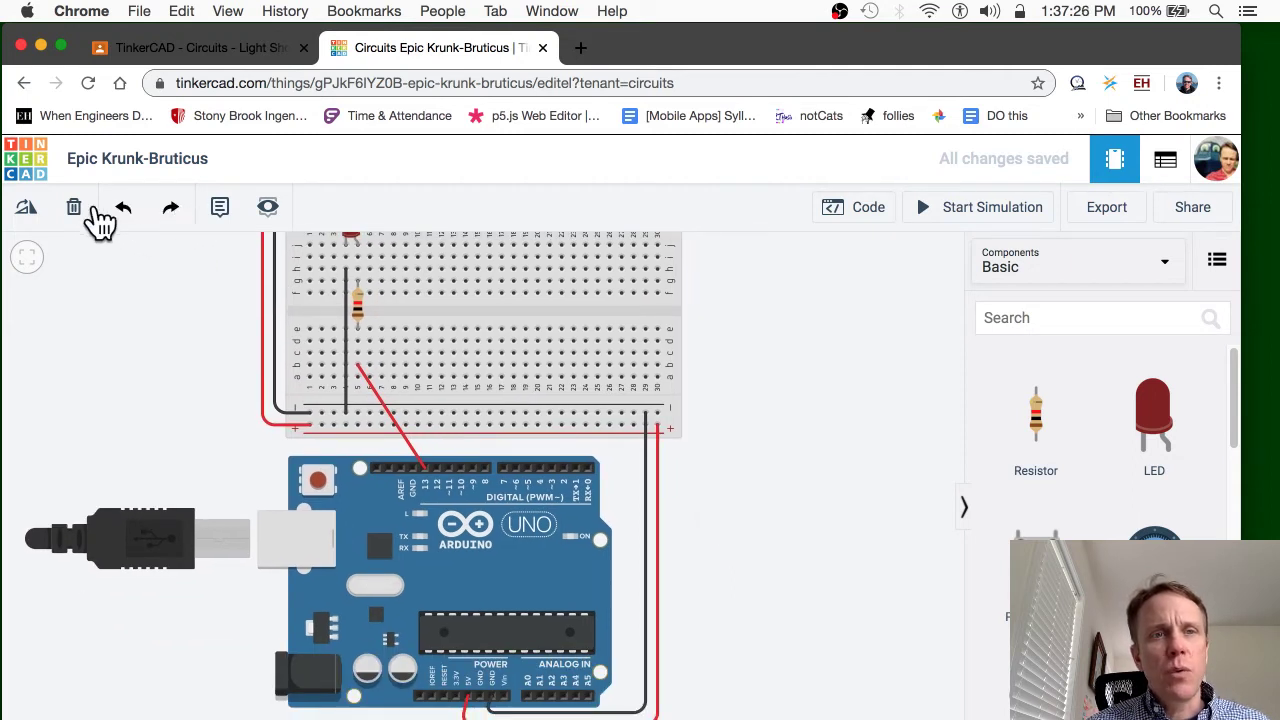
Rotate the Arduino Uno step by step through a full turn back to its original orientation
{"action": "left_click", "coordinate": [437, 557]}
{"action": "left_click", "coordinate": [30, 212]}
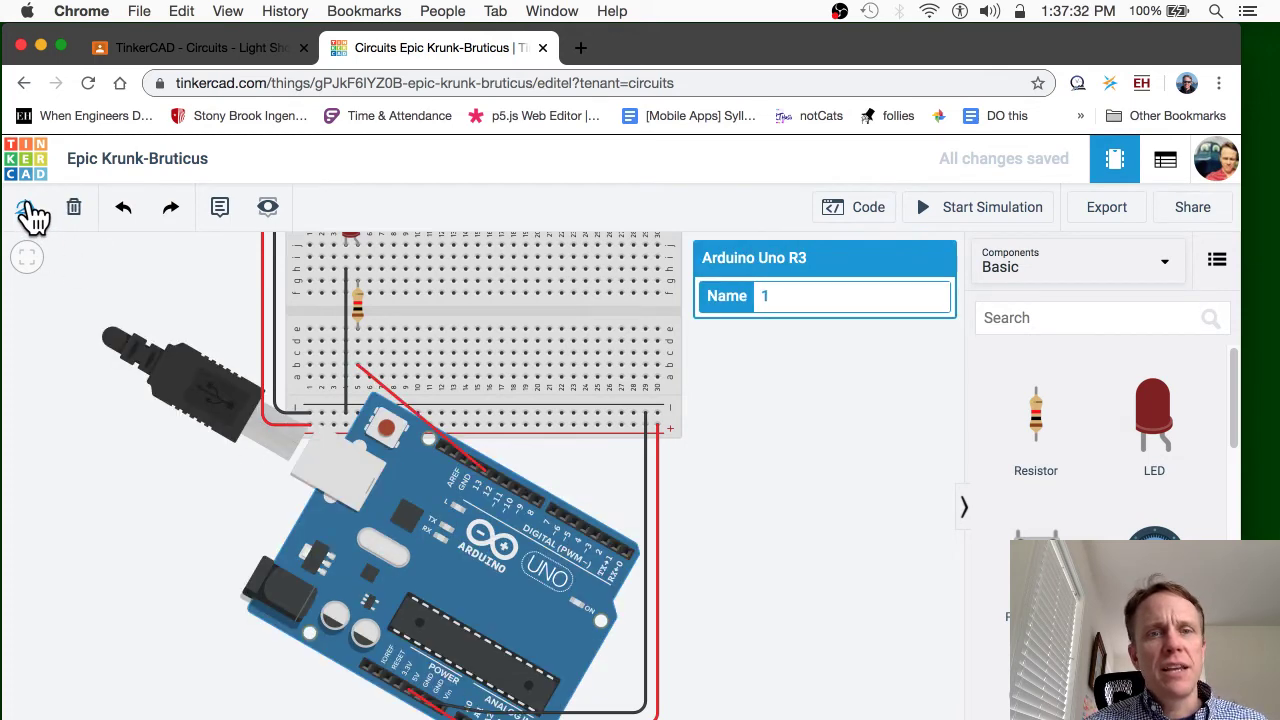
{"action": "left_click", "coordinate": [30, 212]}
{"action": "left_click", "coordinate": [30, 212]}
{"action": "left_click", "coordinate": [30, 212]}
{"action": "left_click", "coordinate": [30, 212]}
{"action": "left_click", "coordinate": [30, 212]}
{"action": "left_click", "coordinate": [30, 212]}
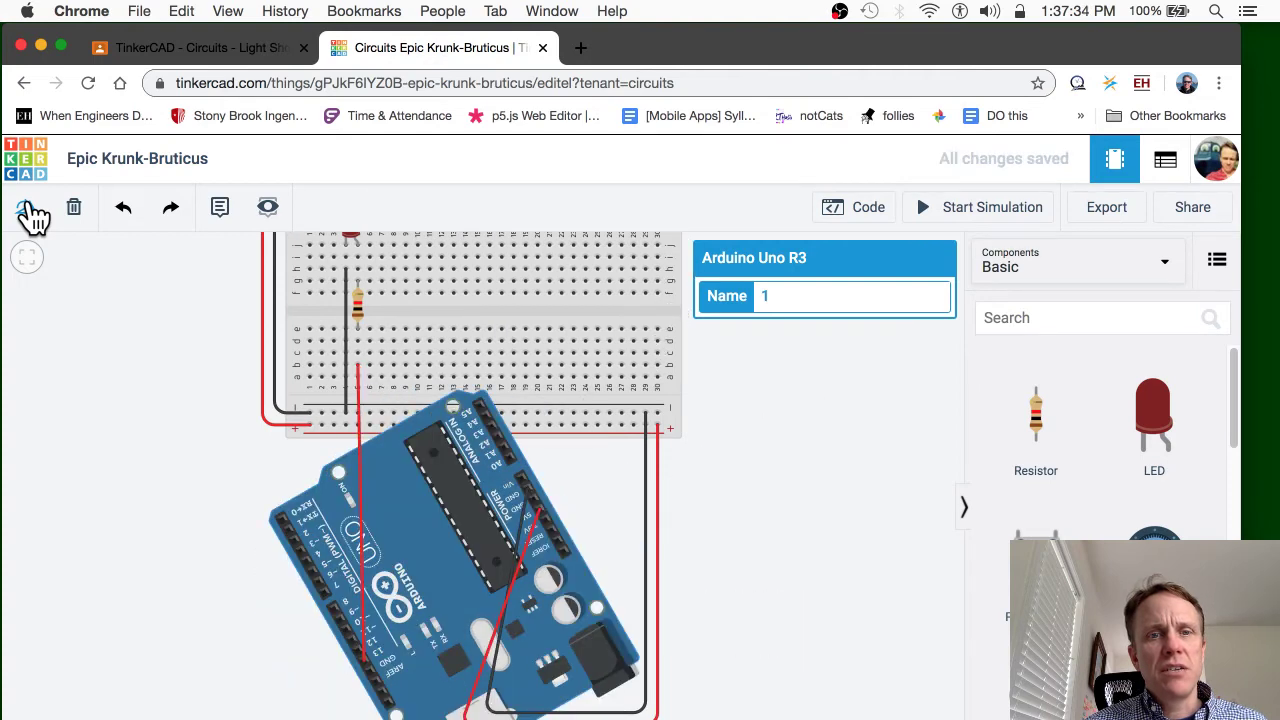
{"action": "left_click", "coordinate": [30, 212]}
{"action": "left_click", "coordinate": [30, 212]}
{"action": "left_click", "coordinate": [30, 212]}
{"action": "left_click", "coordinate": [30, 212]}
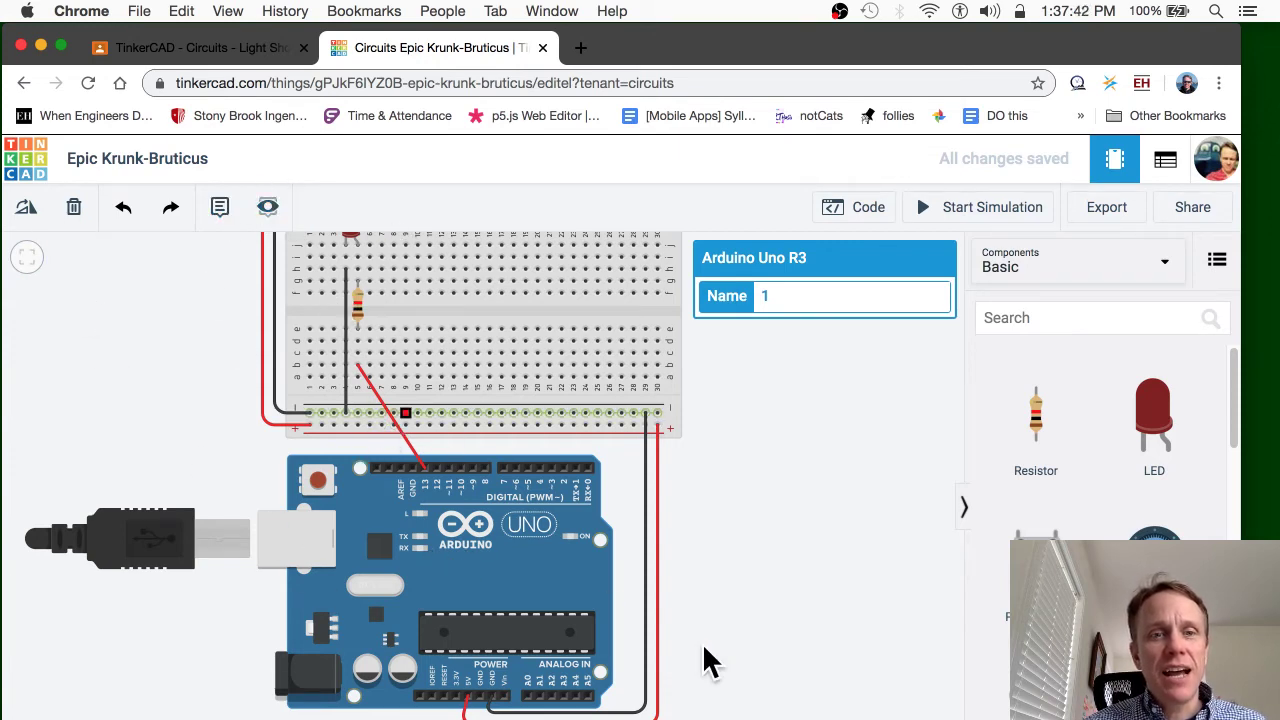
{"action": "scroll", "coordinate": [705, 660], "scroll_direction": "down", "scroll_amount": 2}
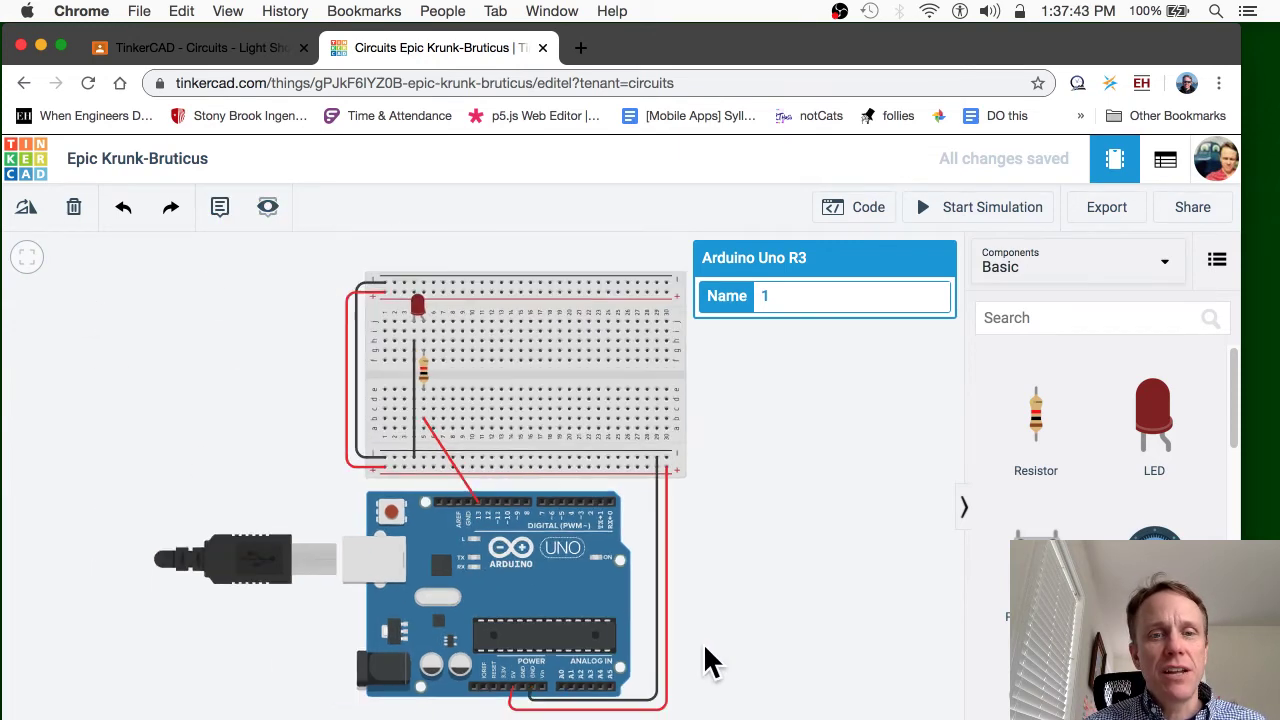
{"action": "left_click", "coordinate": [403, 457]}
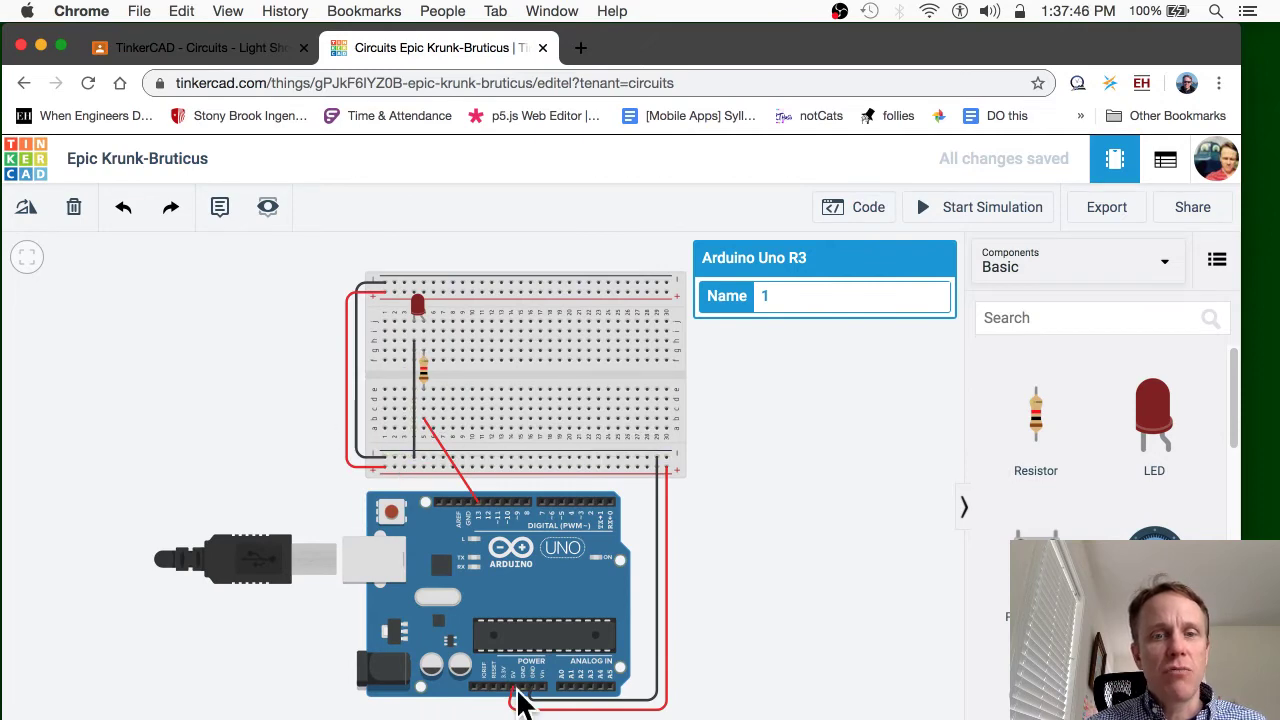
{"action": "scroll", "coordinate": [505, 708], "scroll_direction": "up", "scroll_amount": 3}
{"action": "scroll", "coordinate": [514, 697], "scroll_direction": "down", "scroll_amount": 3}
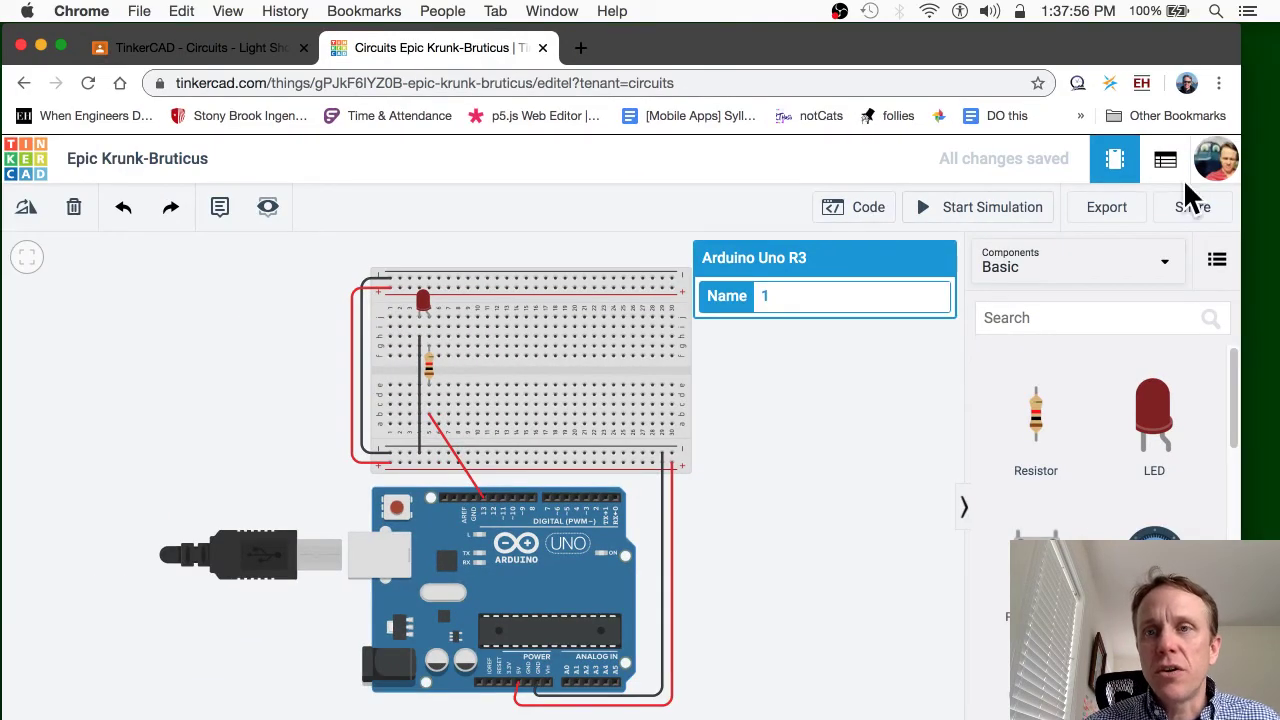
Open the block code of the Arduino Uno beside the circuit, with the whole breadboard in view
{"action": "left_click", "coordinate": [865, 210]}
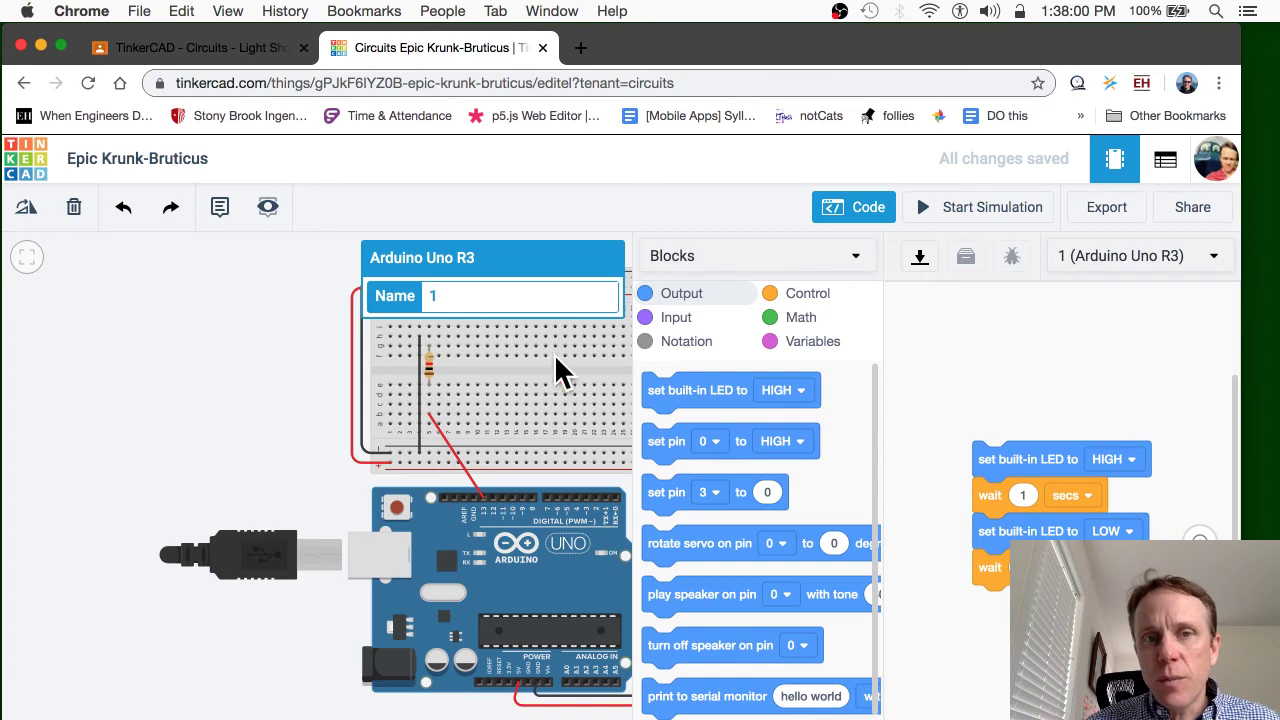
{"action": "scroll", "coordinate": [557, 368], "scroll_direction": "down", "scroll_amount": 1}
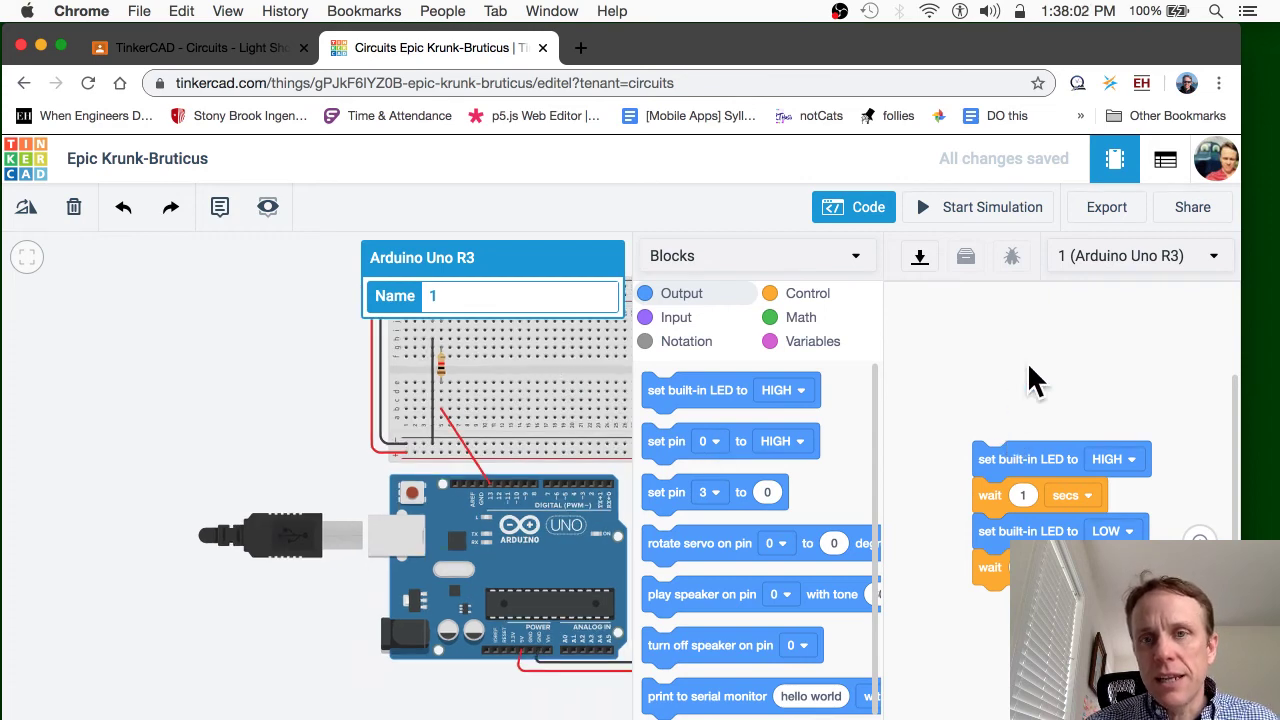
{"action": "left_click", "coordinate": [260, 367]}
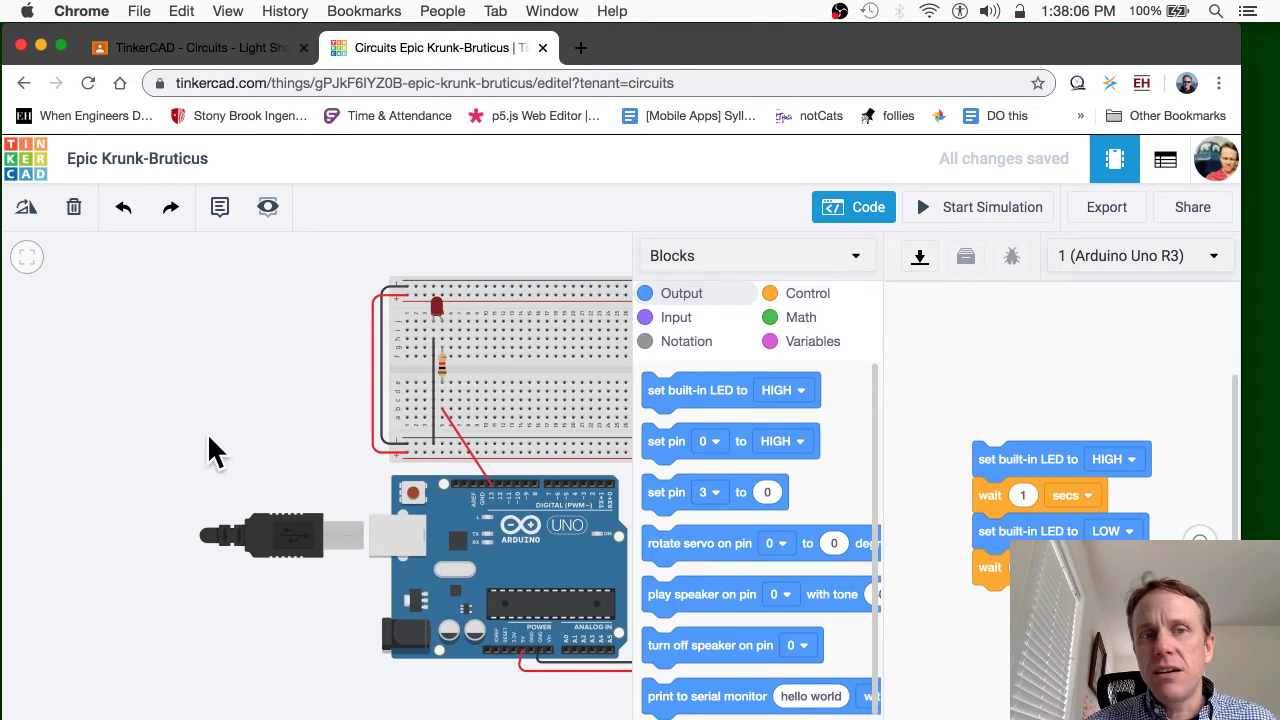
{"action": "scroll", "coordinate": [195, 432], "scroll_direction": "right", "scroll_amount": 3}
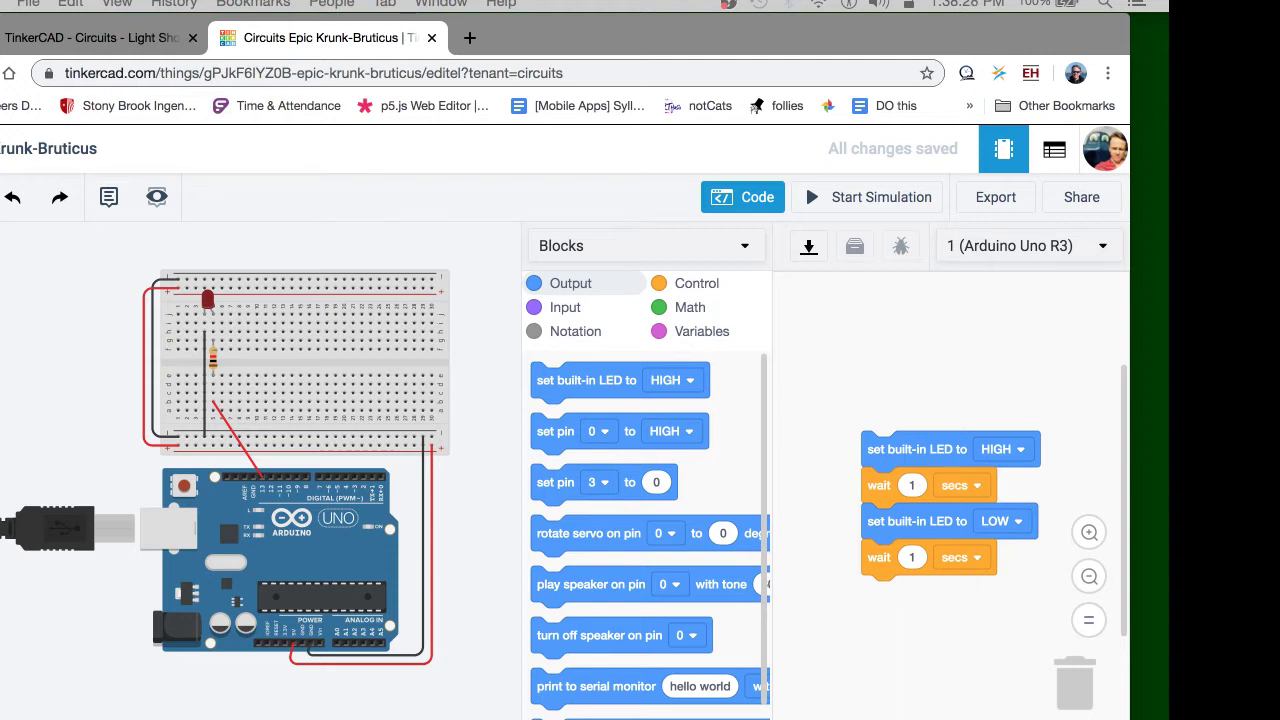
Start the simulation and inspect the red LED in columns 4 and 5 up close while the blink program runs
{"action": "left_click", "coordinate": [892, 201]}
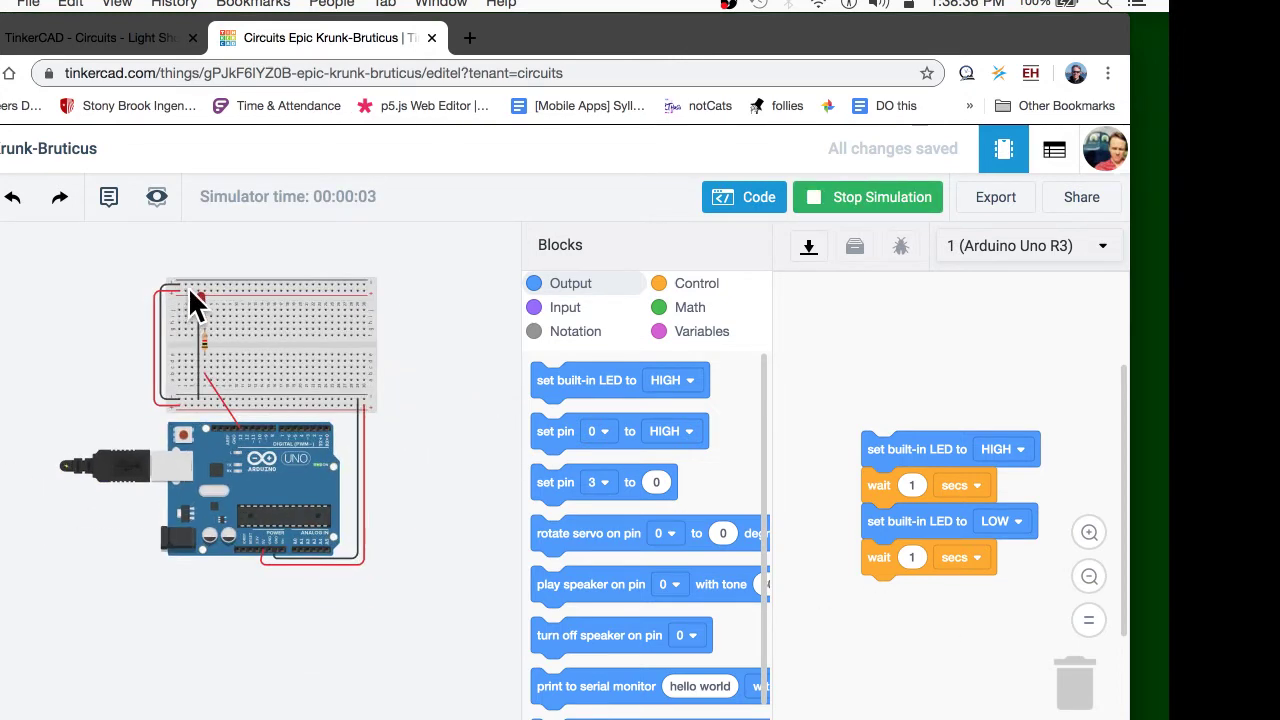
{"action": "scroll", "coordinate": [189, 286], "scroll_direction": "up", "scroll_amount": 3}
{"action": "scroll", "coordinate": [221, 293], "scroll_direction": "up", "scroll_amount": 5}
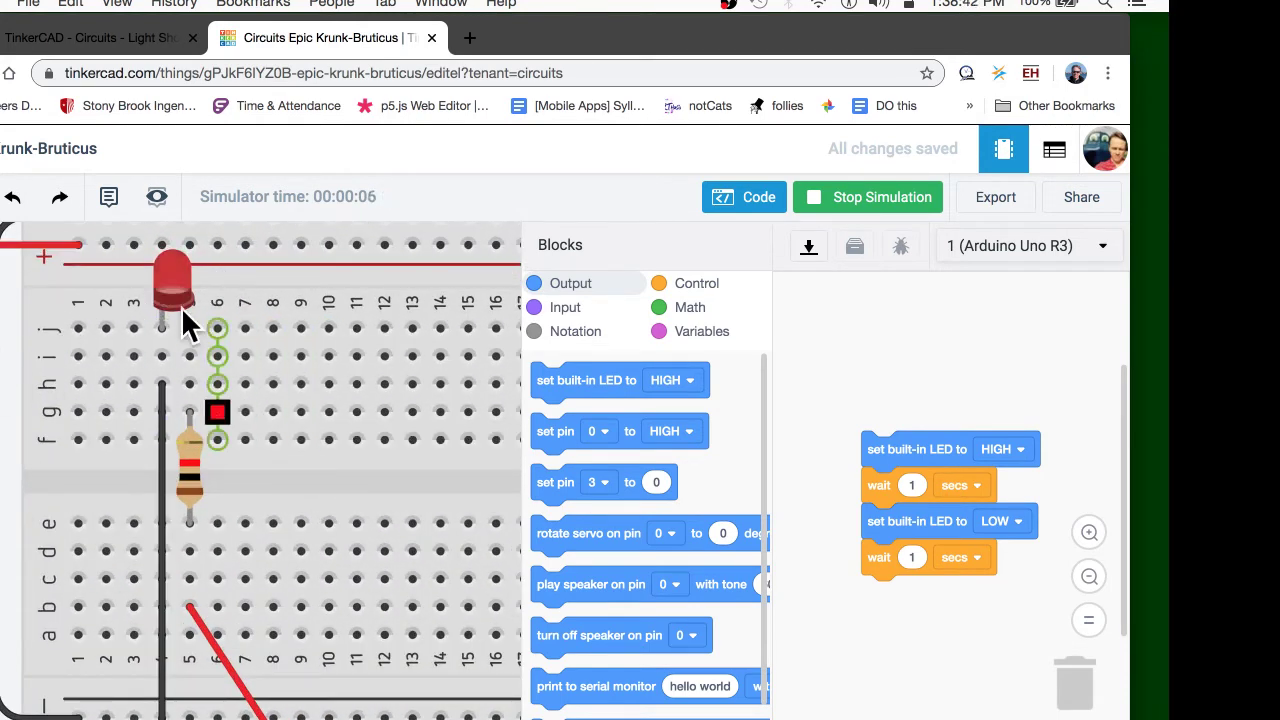
{"action": "scroll", "coordinate": [331, 442], "scroll_direction": "down", "scroll_amount": 1}
{"action": "scroll", "coordinate": [331, 447], "scroll_direction": "down", "scroll_amount": 3}
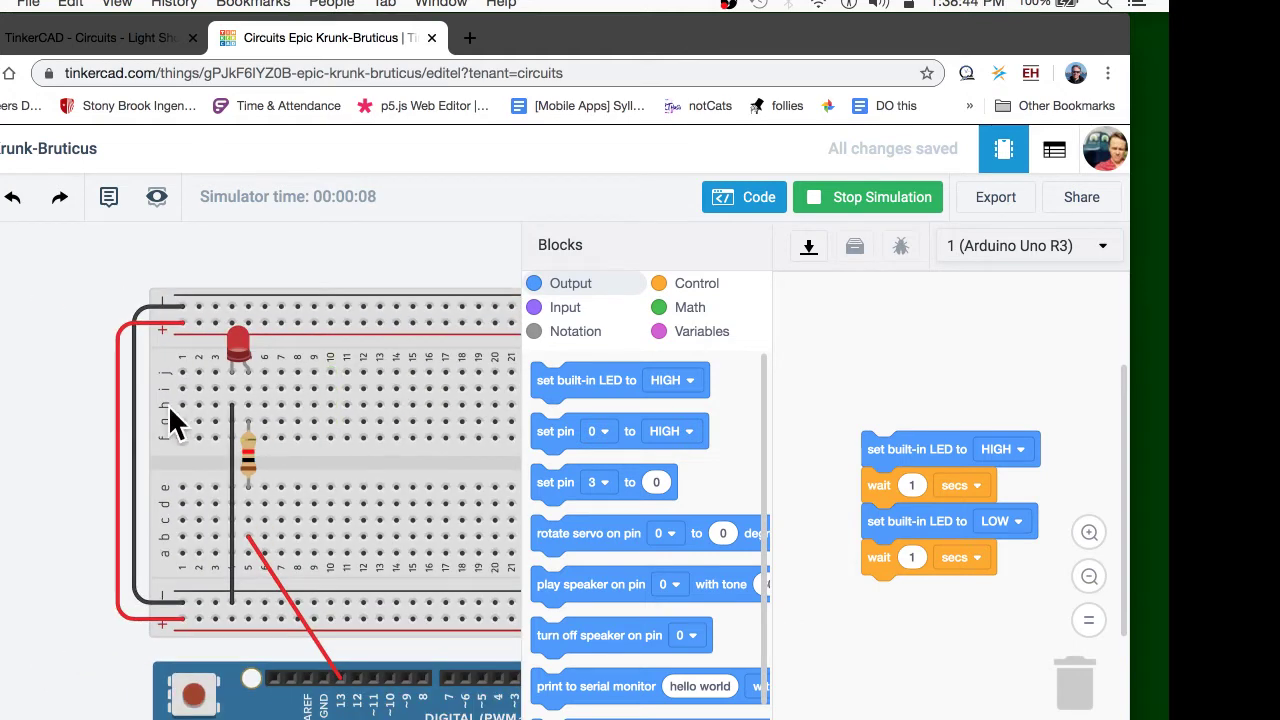
Set the resistance of the column 5 resistor to 330 Ω
{"action": "left_click", "coordinate": [250, 440]}
{"action": "left_click", "coordinate": [476, 321]}
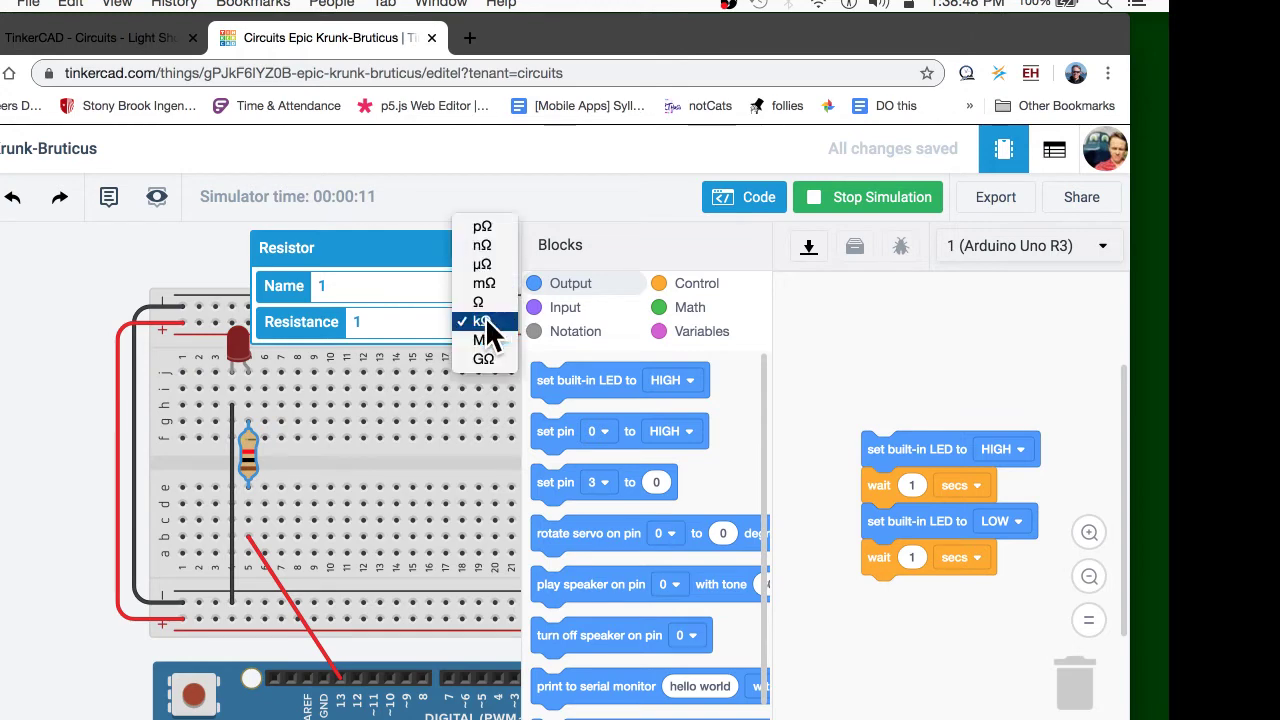
{"action": "left_click", "coordinate": [490, 300]}
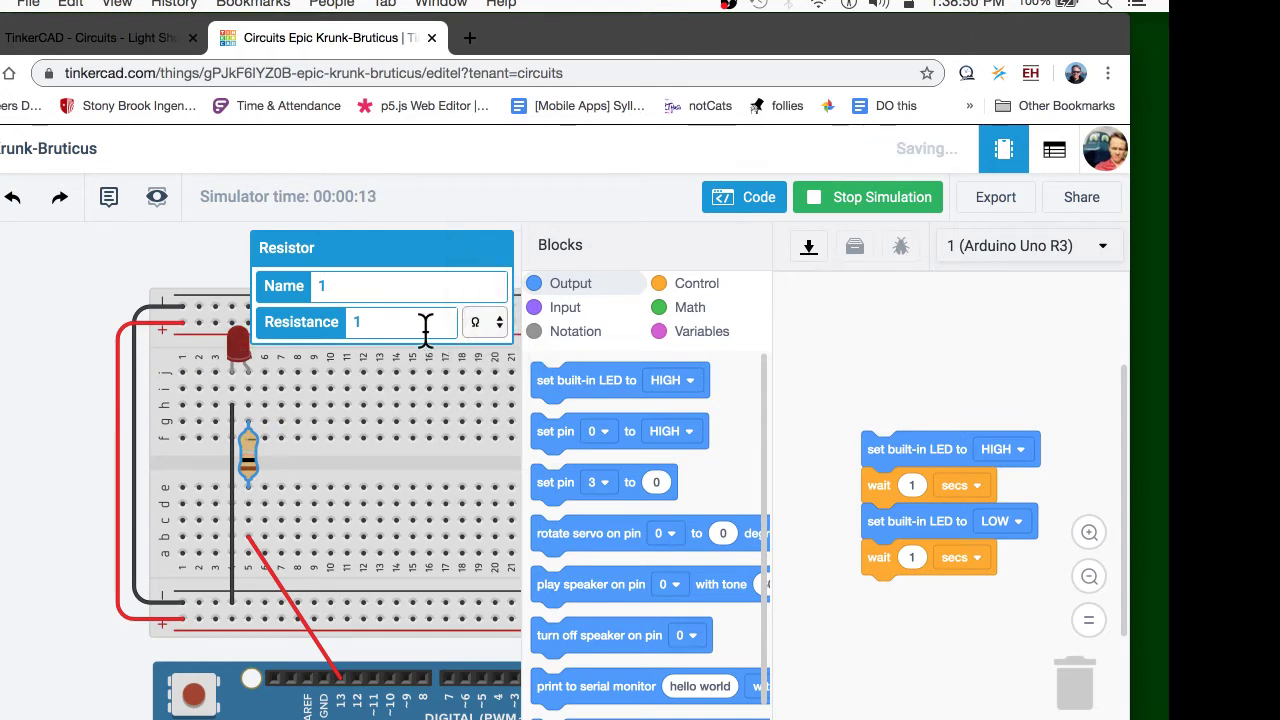
{"action": "left_click", "coordinate": [294, 316]}
{"action": "type", "text": "330"}
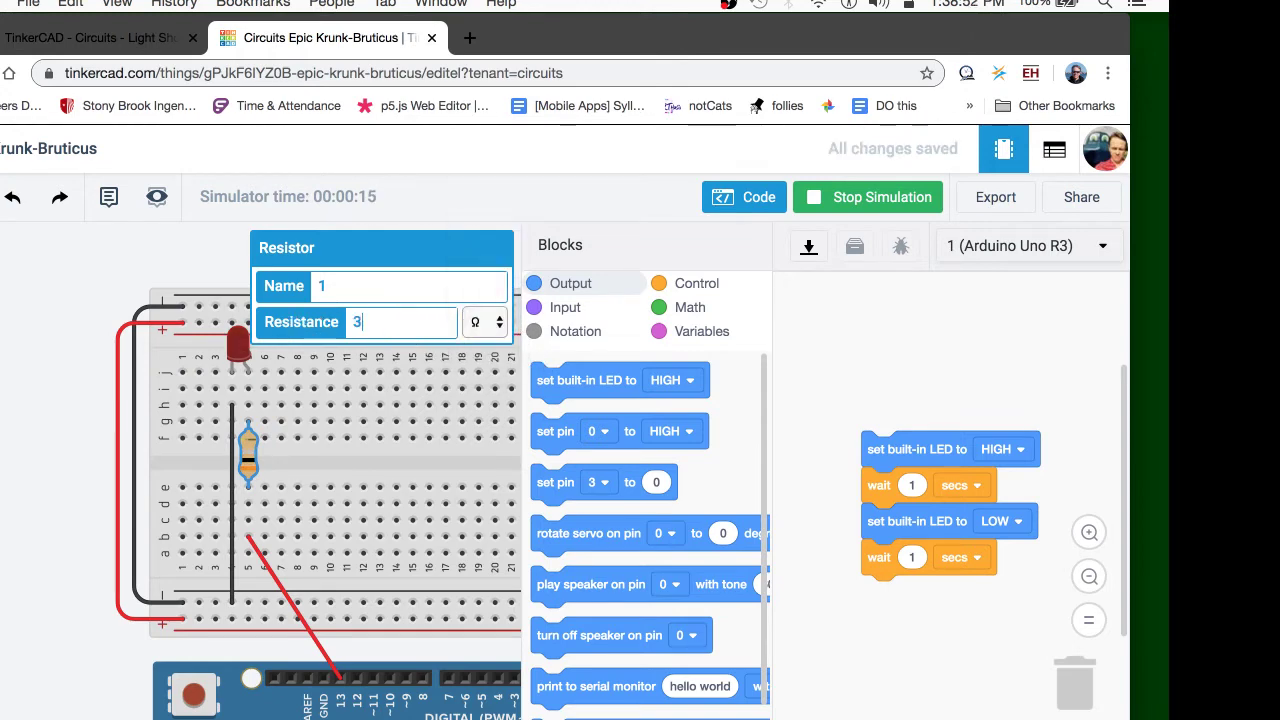
{"action": "left_click", "coordinate": [60, 410]}
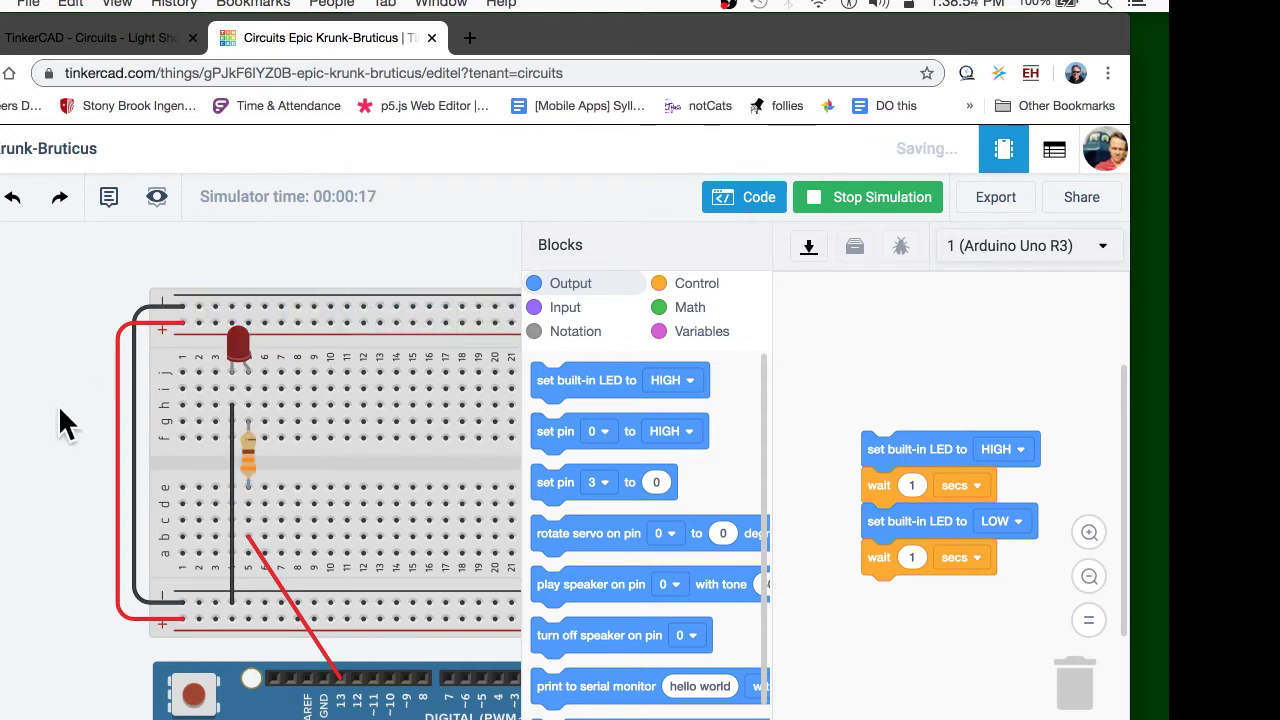
Review the column 5 resistor's resistance value and the available units, keeping Ω selected
{"action": "left_click", "coordinate": [249, 458]}
{"action": "left_click_drag", "start_coordinate": [398, 322], "coordinate": [320, 322]}
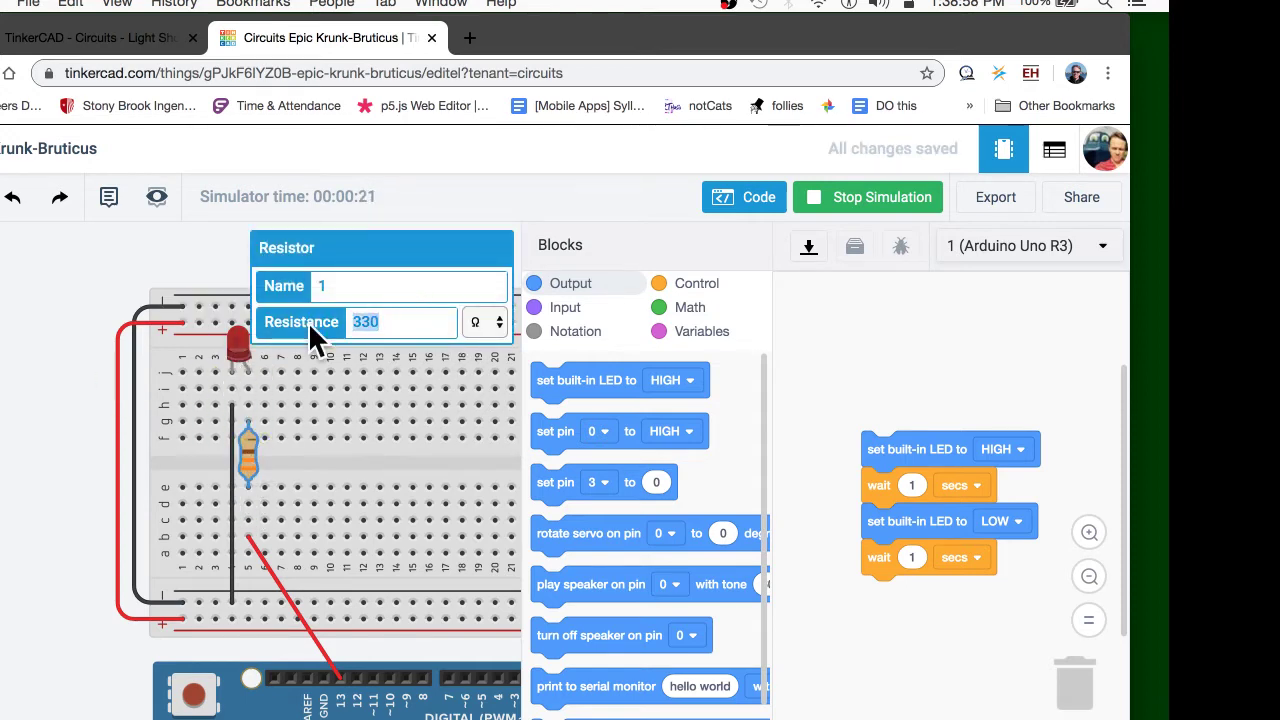
{"action": "left_click", "coordinate": [503, 320]}
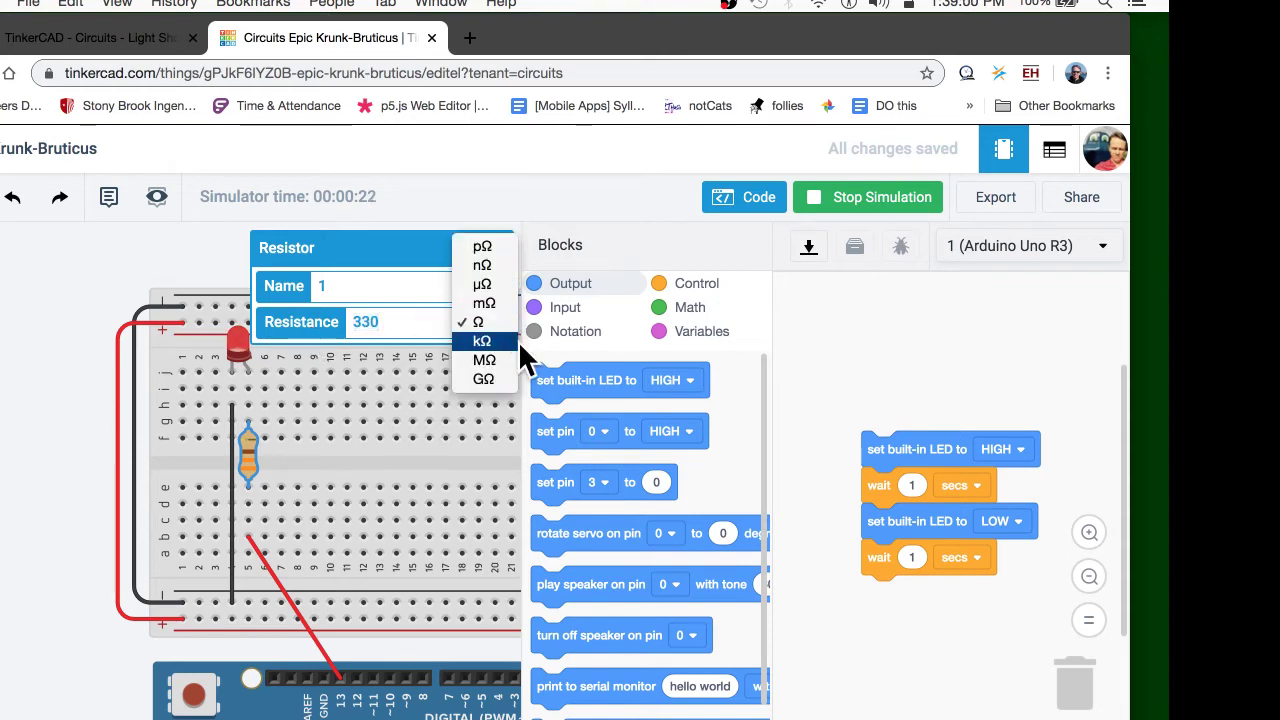
{"action": "left_click", "coordinate": [480, 324]}
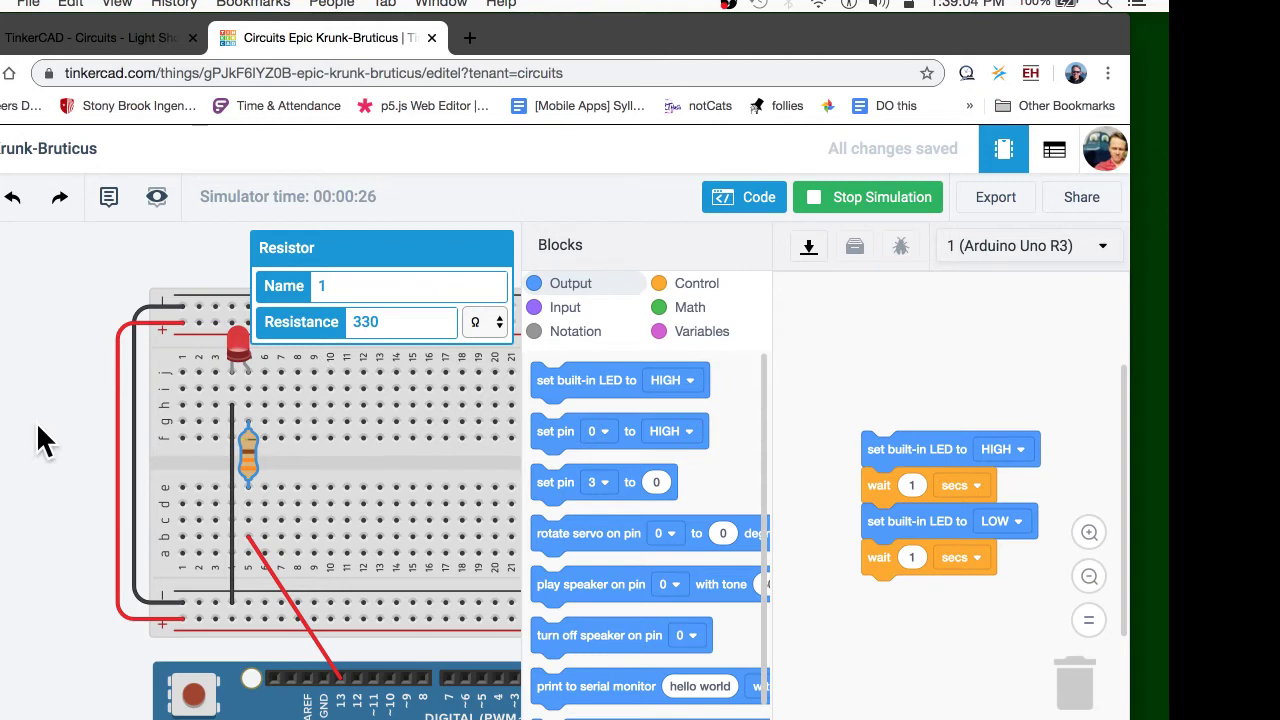
Detach the built-in LED HIGH block from the program and put a set pin block, set to HIGH, in its place above the first wait
{"action": "left_click_drag", "start_coordinate": [37, 430], "coordinate": [0, 418]}
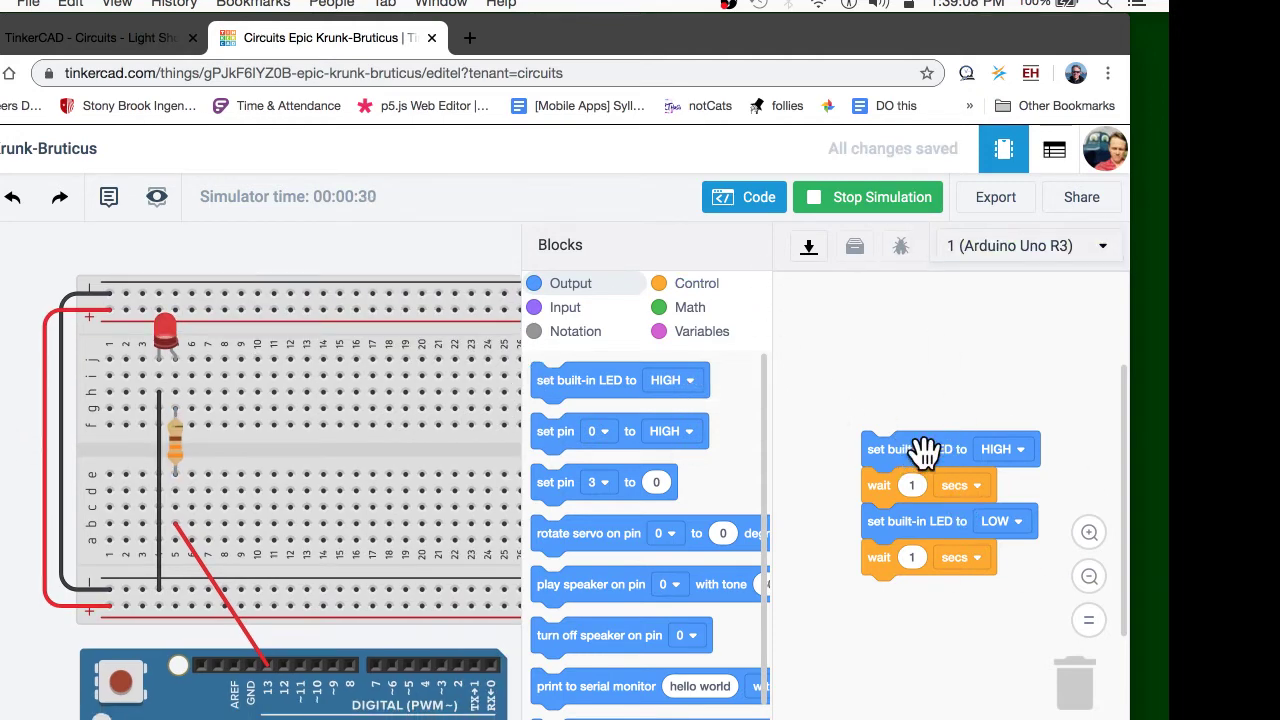
{"action": "left_click_drag", "start_coordinate": [918, 449], "coordinate": [908, 574]}
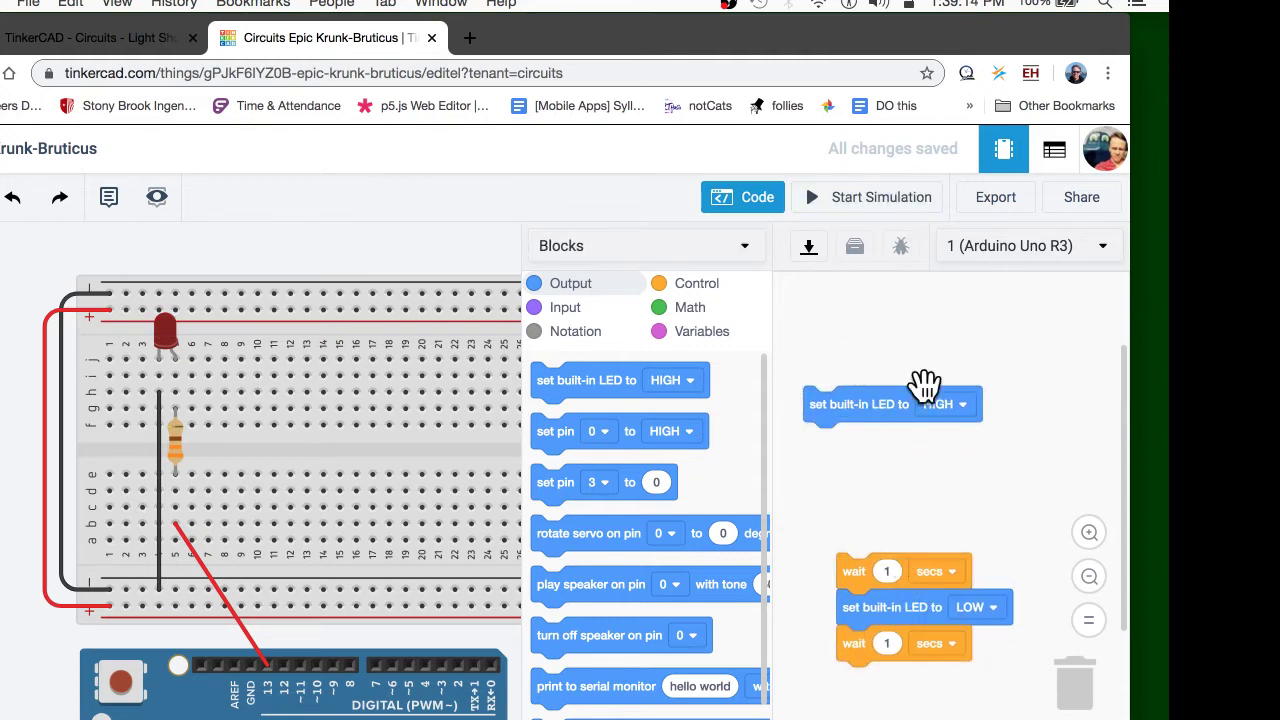
{"action": "left_click_drag", "start_coordinate": [895, 402], "coordinate": [946, 346]}
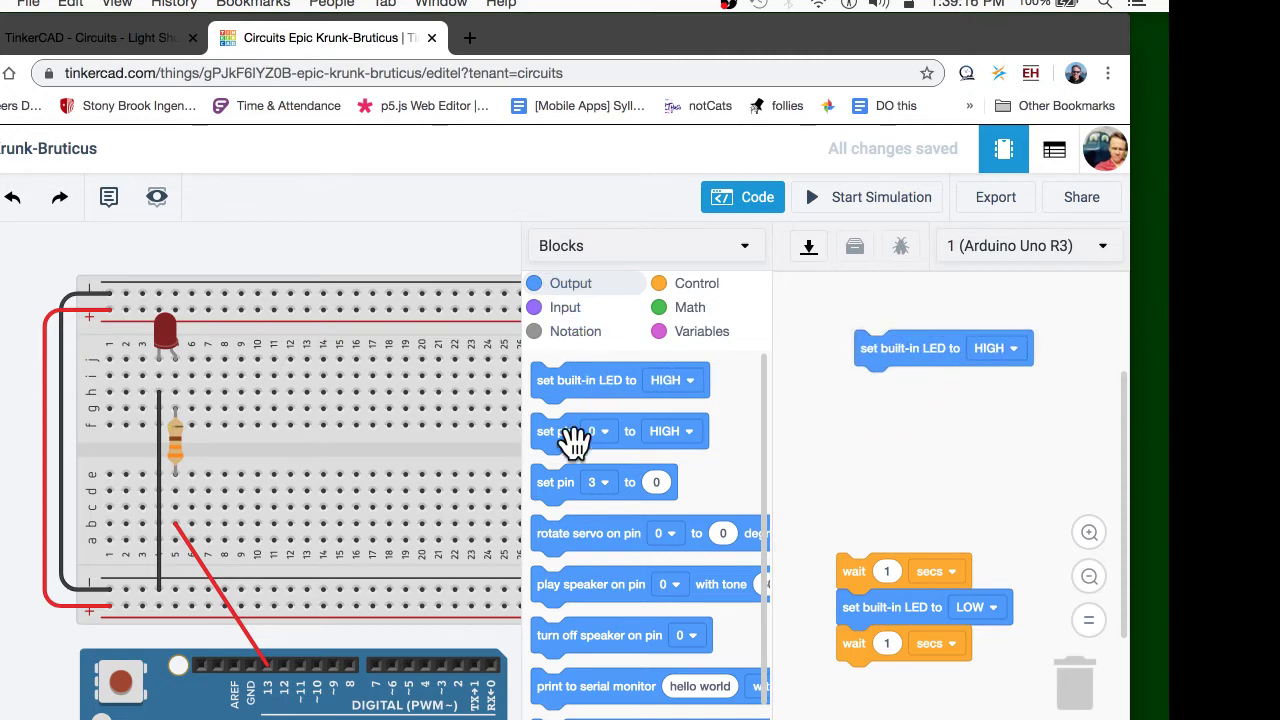
{"action": "left_click_drag", "start_coordinate": [556, 437], "coordinate": [878, 471]}
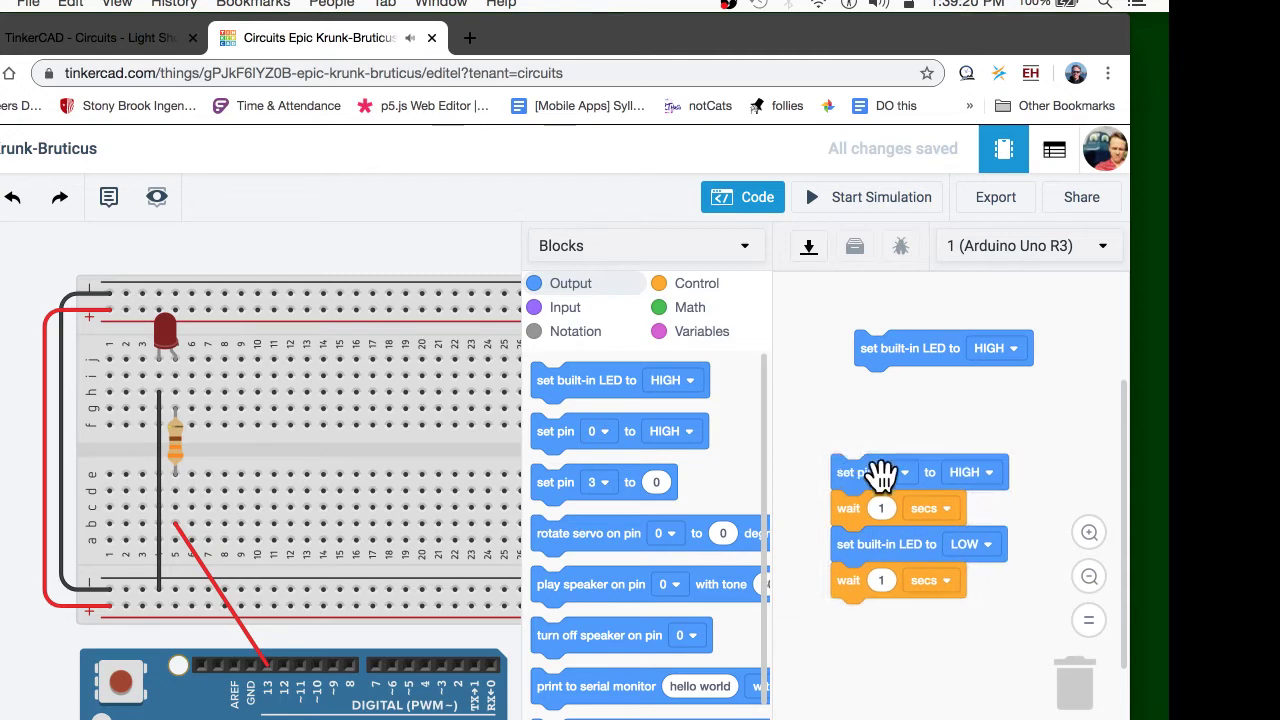
Set the new set pin block at the start of the program to pin 13
{"action": "left_click", "coordinate": [905, 474]}
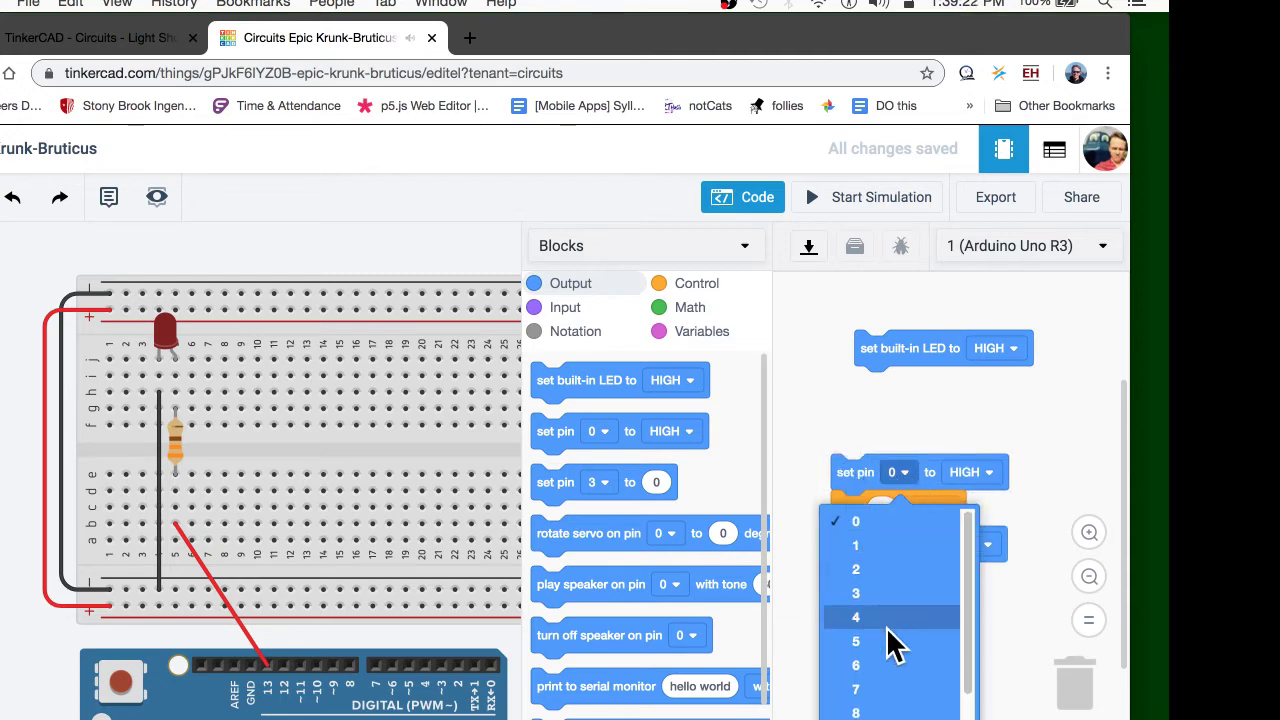
{"action": "left_click", "coordinate": [1019, 479]}
{"action": "scroll", "coordinate": [1019, 480], "scroll_direction": "down", "scroll_amount": 2}
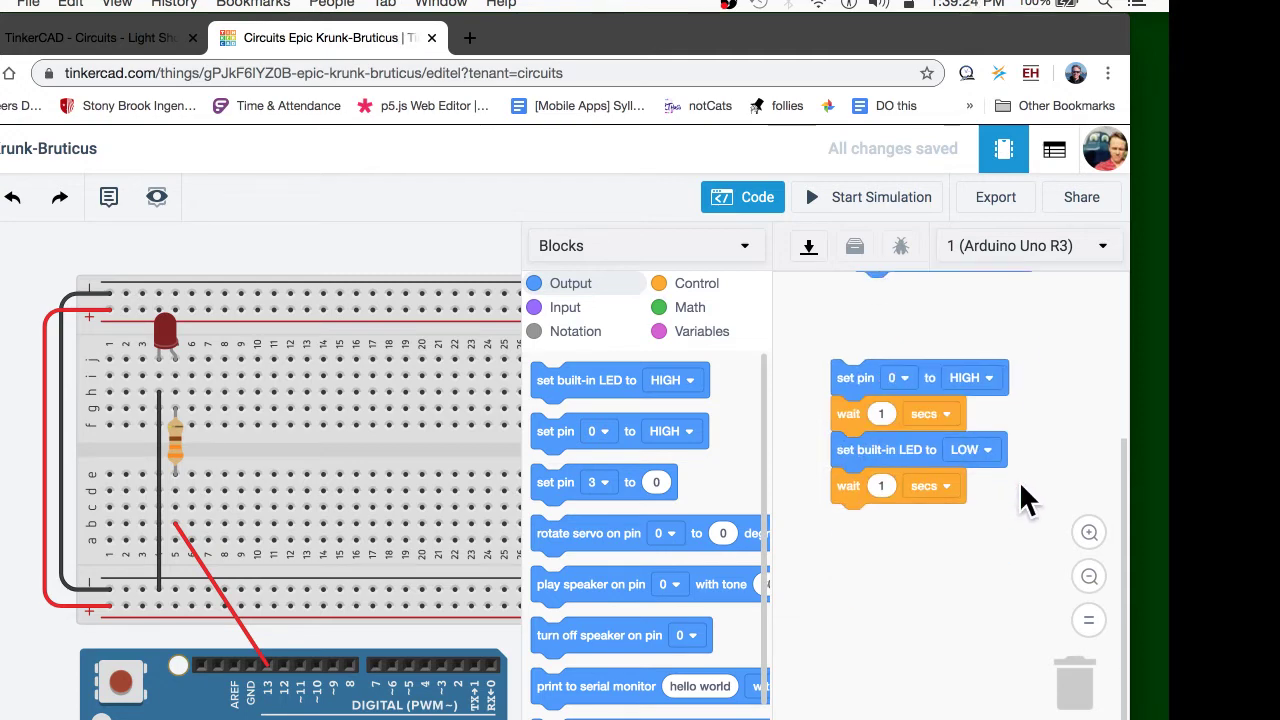
{"action": "scroll", "coordinate": [1019, 480], "scroll_direction": "up", "scroll_amount": 5}
{"action": "scroll", "coordinate": [1015, 478], "scroll_direction": "down", "scroll_amount": 5}
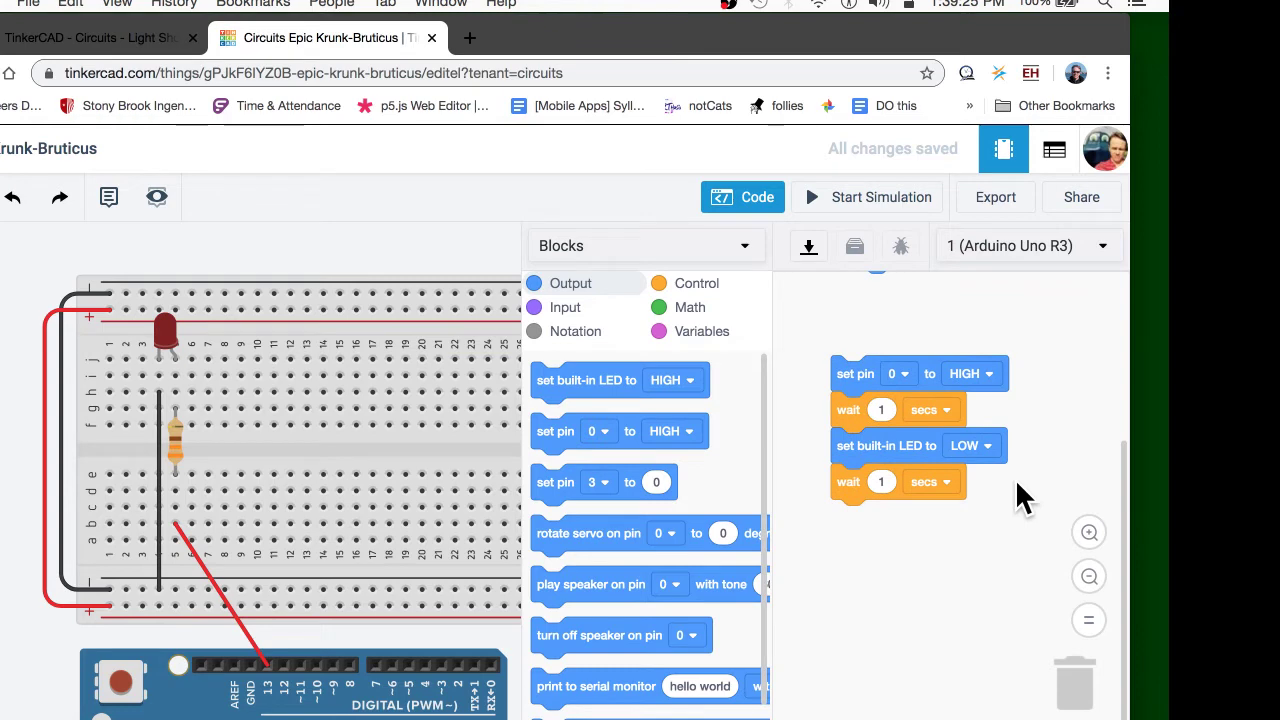
{"action": "left_click", "coordinate": [903, 375]}
{"action": "left_click_drag", "start_coordinate": [968, 484], "coordinate": [986, 616]}
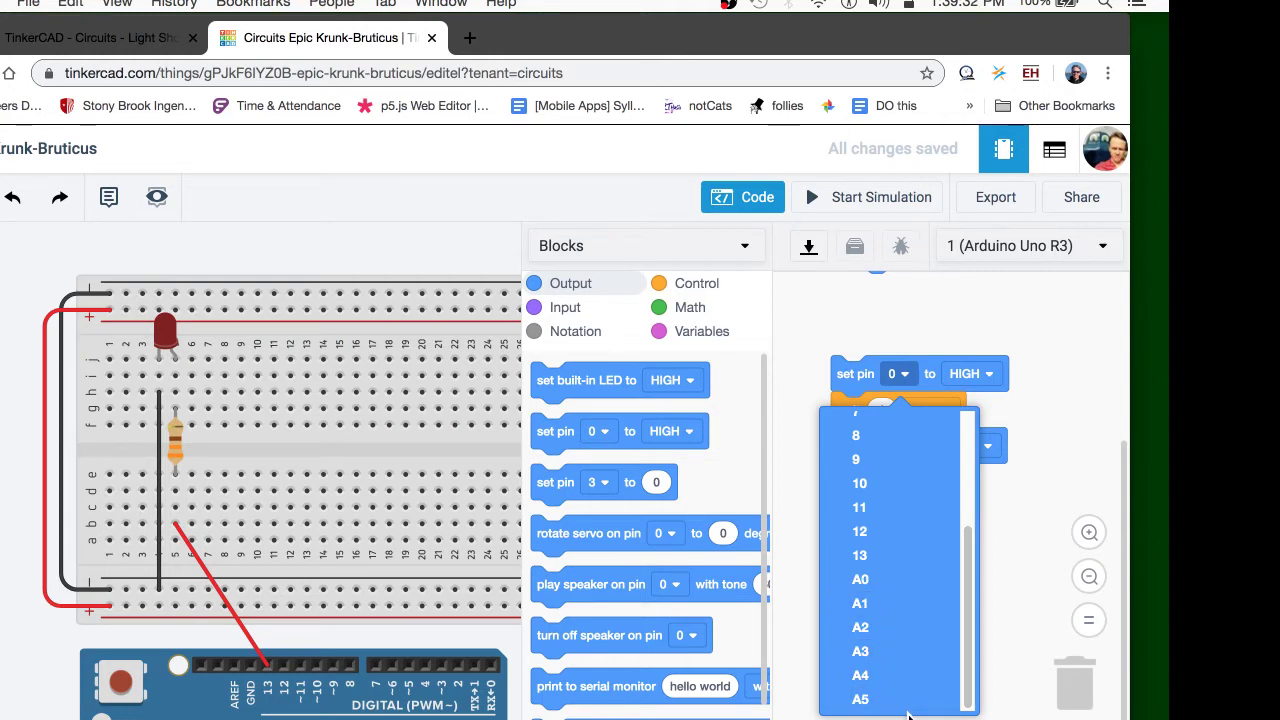
{"action": "left_click", "coordinate": [902, 556]}
{"action": "scroll", "coordinate": [954, 420], "scroll_direction": "up", "scroll_amount": 1}
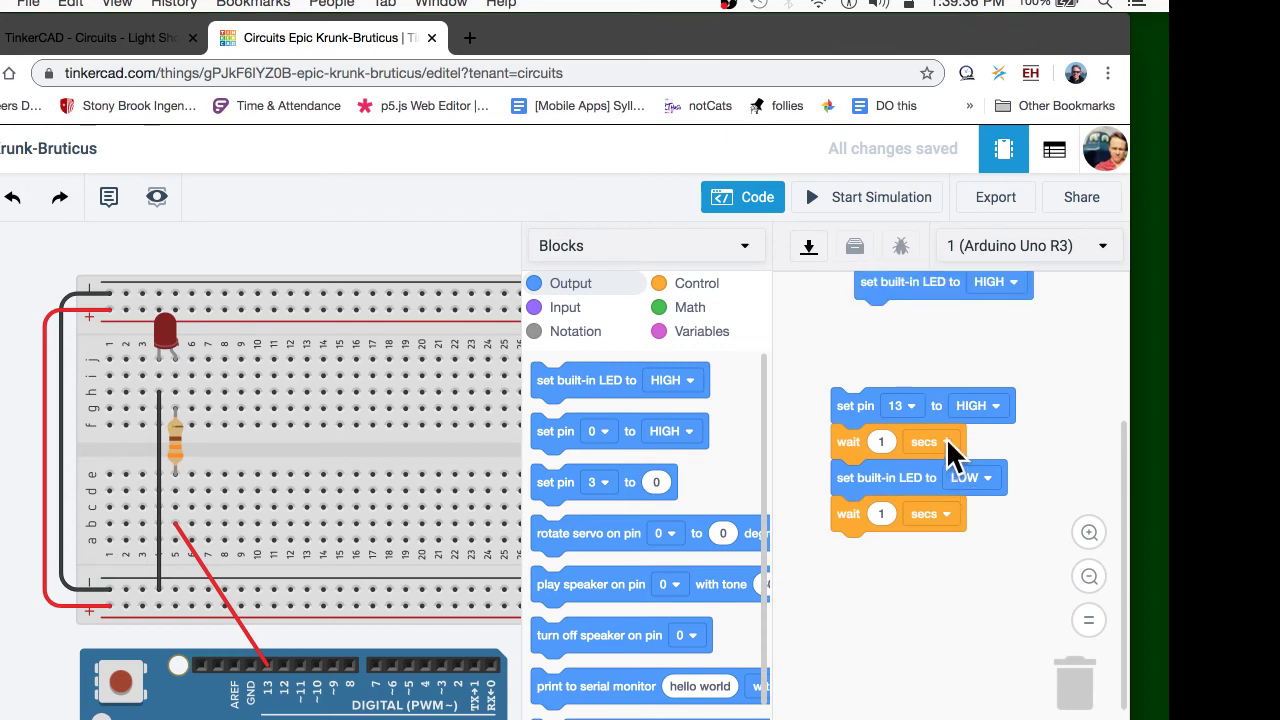
Delete the loose built-in LED HIGH block from the workspace and start the simulation
{"action": "mouse_move", "coordinate": [920, 283]}
{"action": "left_mouse_down"}
{"action": "mouse_move", "coordinate": [940, 303]}
{"action": "mouse_move", "coordinate": [910, 300]}
{"action": "left_mouse_up"}
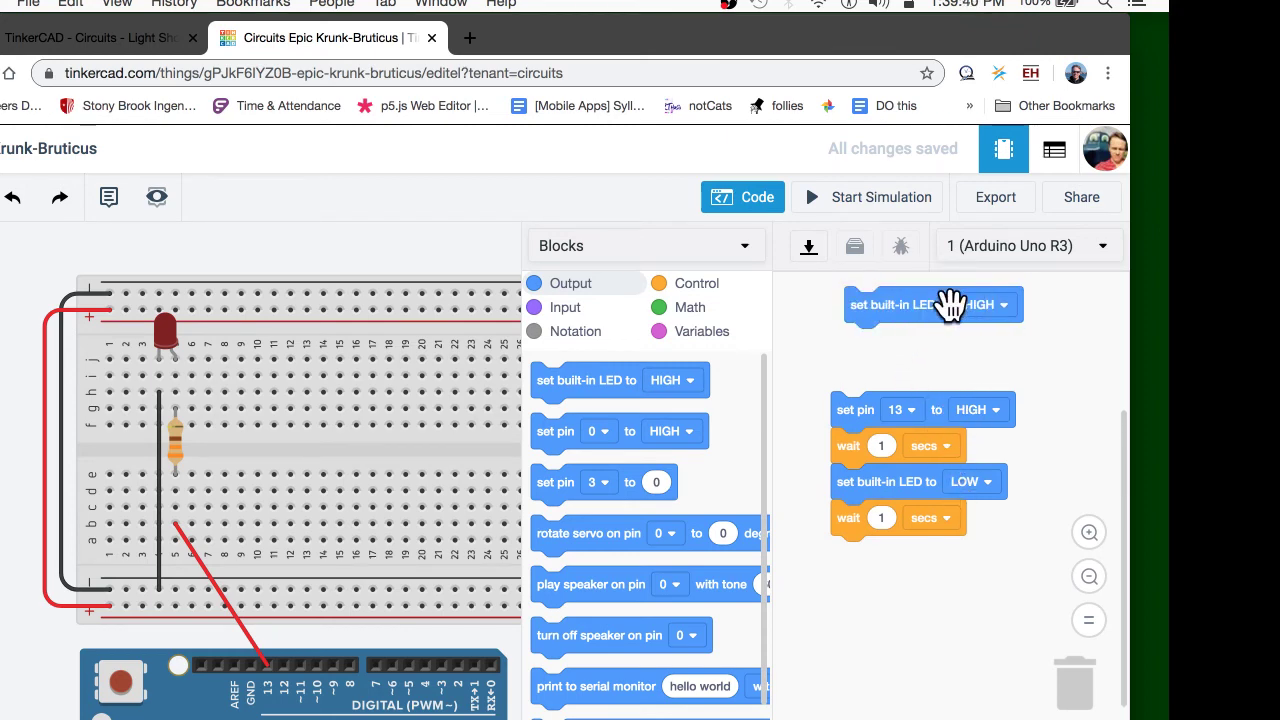
{"action": "left_click_drag", "start_coordinate": [871, 309], "coordinate": [700, 390]}
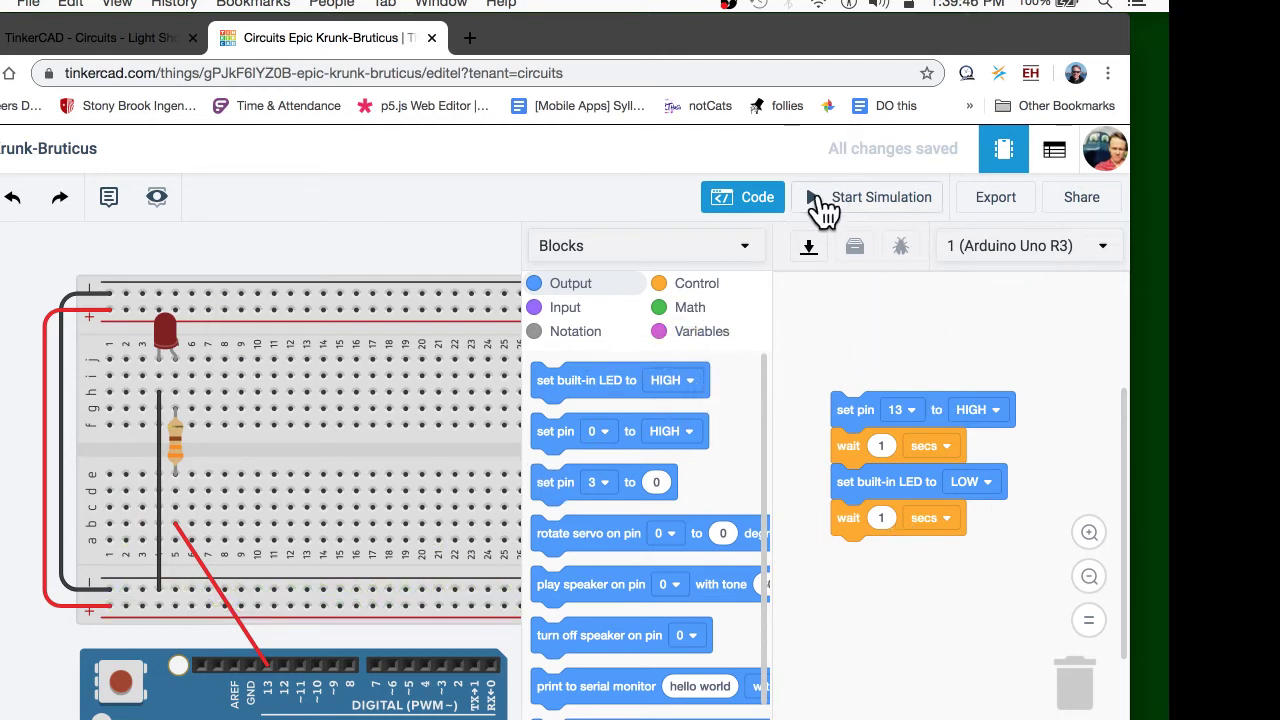
{"action": "left_click", "coordinate": [820, 205]}
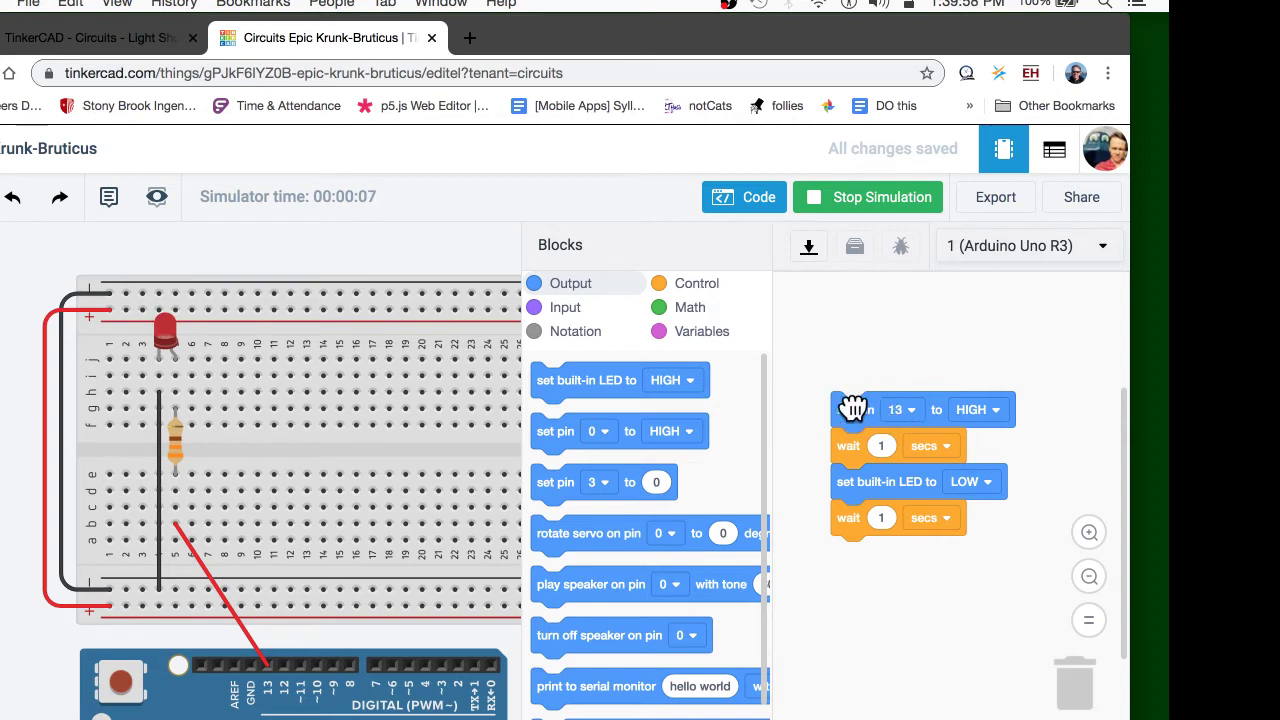
Duplicate the four-block program, attach the copy below the original, and set the copied set pin block to pin 12
{"action": "left_click_drag", "start_coordinate": [851, 406], "coordinate": [845, 364]}
{"action": "right_click", "coordinate": [850, 372]}
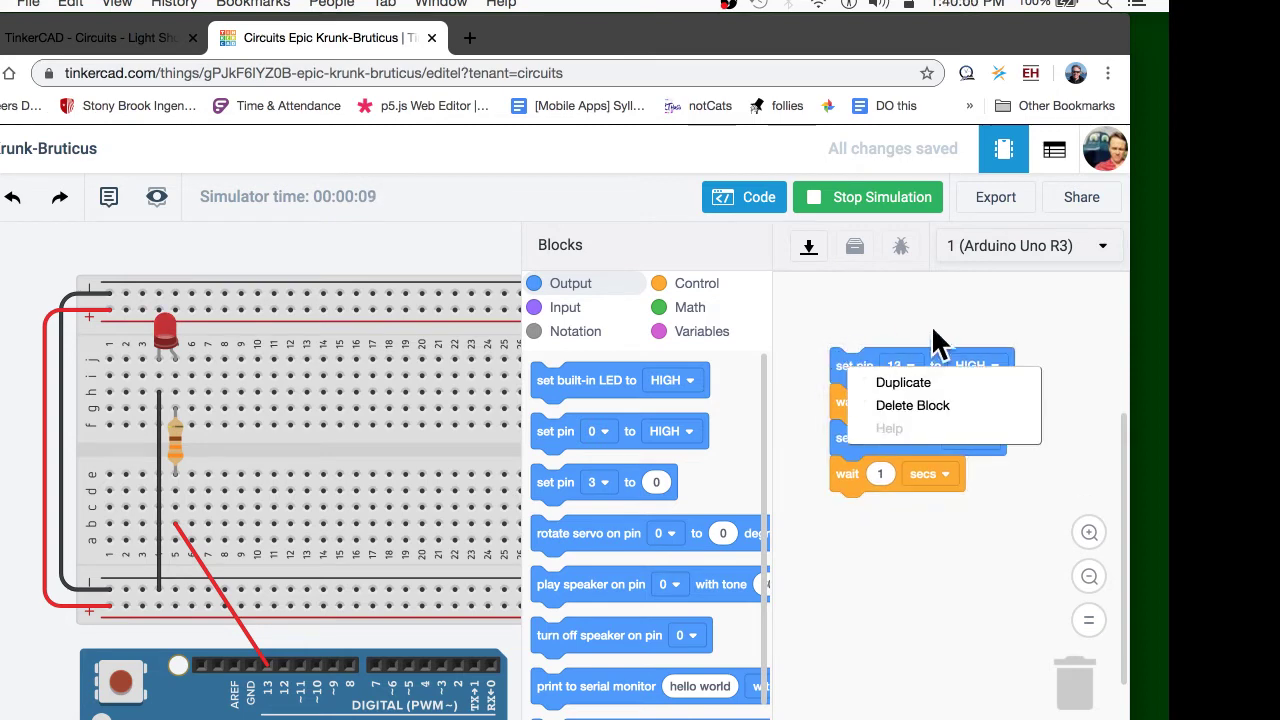
{"action": "left_click", "coordinate": [926, 386]}
{"action": "left_click_drag", "start_coordinate": [1048, 490], "coordinate": [837, 574]}
{"action": "left_click", "coordinate": [910, 510]}
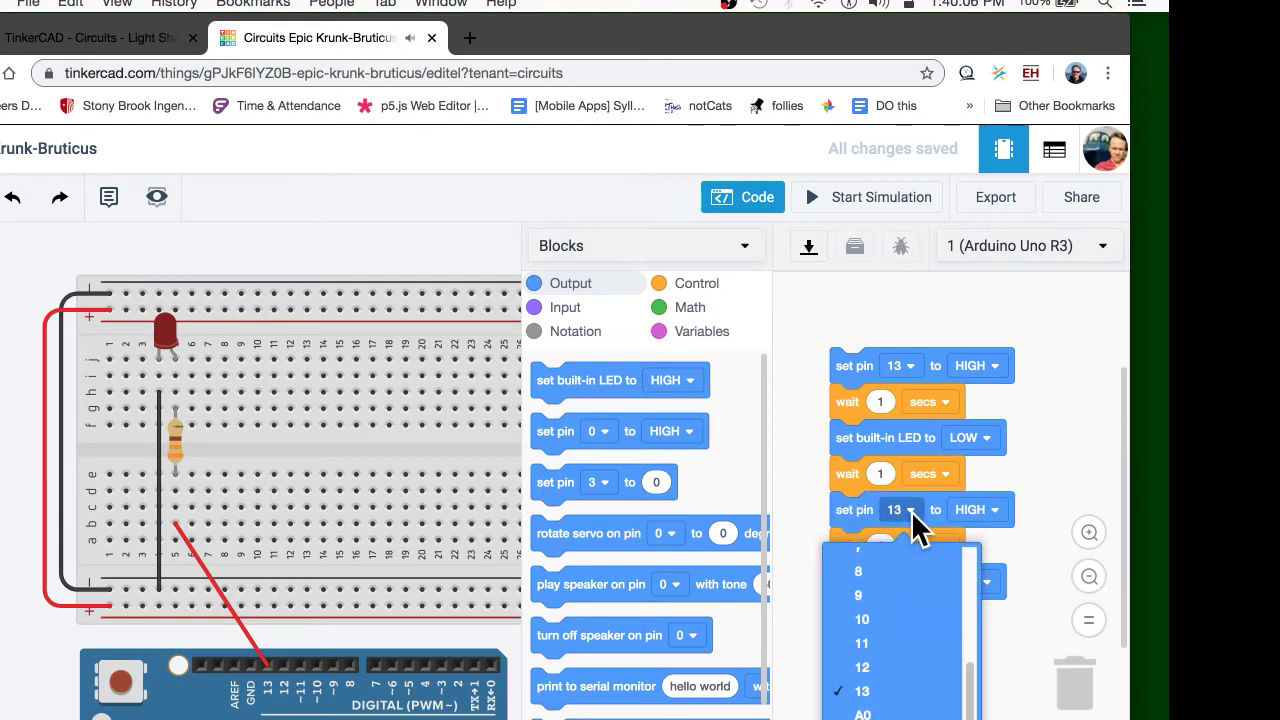
{"action": "left_click", "coordinate": [914, 672]}
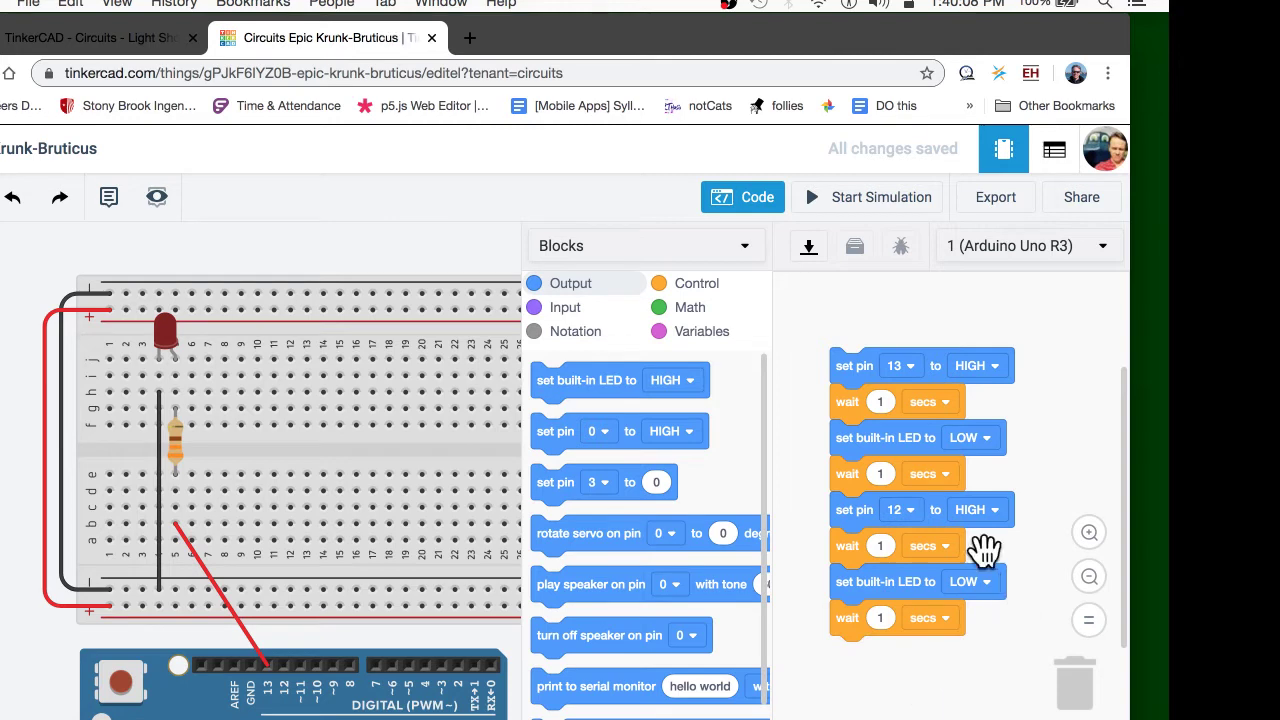
Delete the built-in LED LOW block and the wait after it from the copied lower half of the program
{"action": "left_click_drag", "start_coordinate": [880, 588], "coordinate": [877, 669]}
{"action": "left_click_drag", "start_coordinate": [854, 612], "coordinate": [670, 640]}
{"action": "left_click_drag", "start_coordinate": [851, 578], "coordinate": [670, 590]}
{"action": "left_click", "coordinate": [588, 304]}
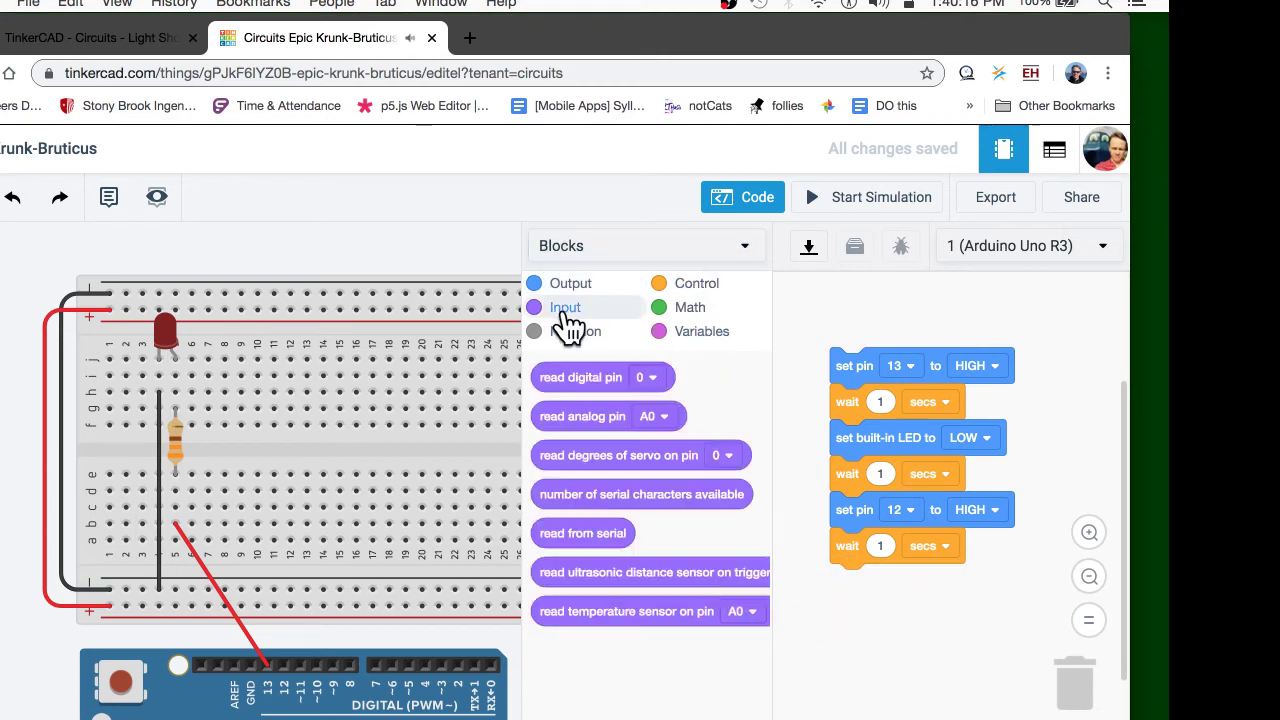
{"action": "left_click", "coordinate": [585, 335]}
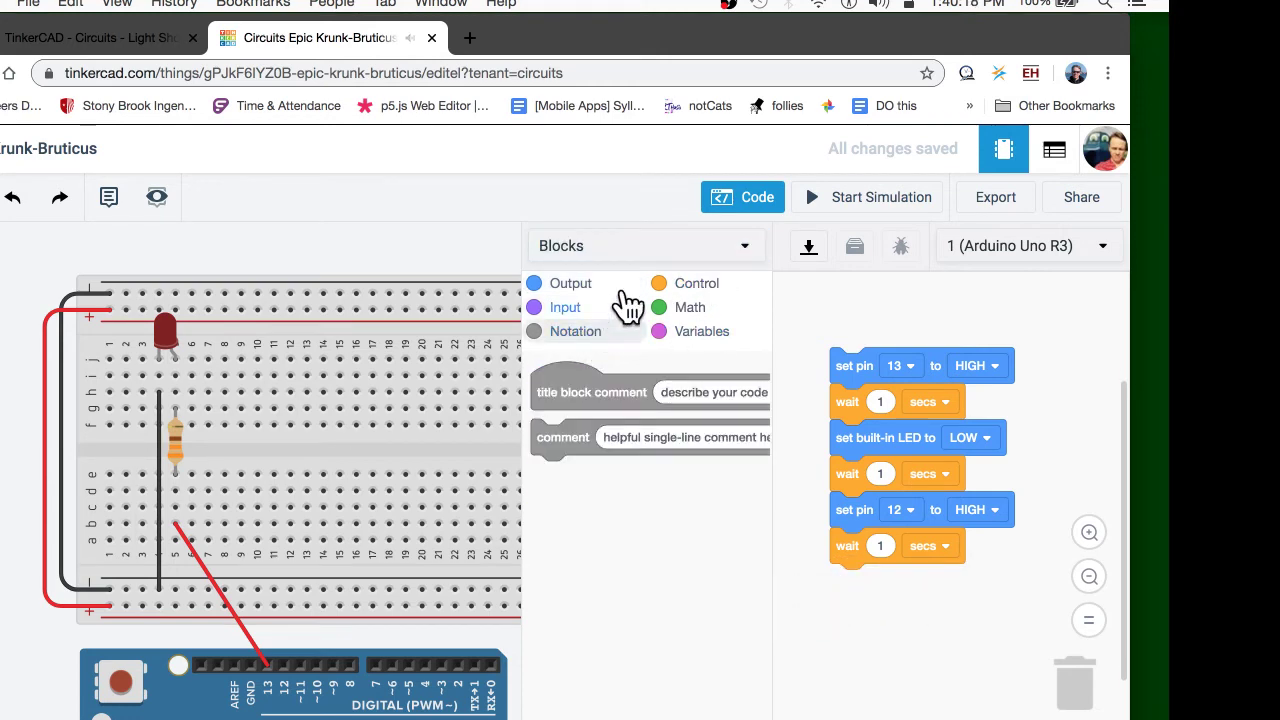
{"action": "left_click", "coordinate": [697, 287]}
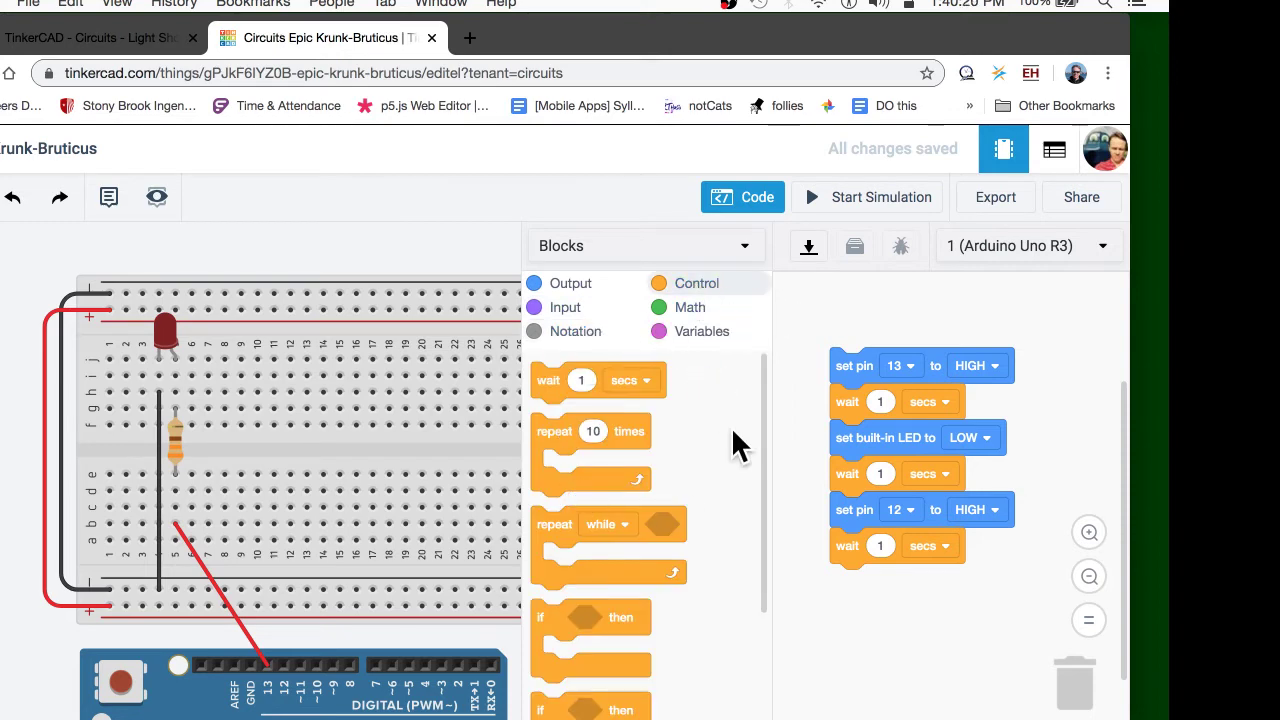
{"action": "scroll", "coordinate": [765, 440], "scroll_direction": "down", "scroll_amount": 3}
{"action": "scroll", "coordinate": [762, 458], "scroll_direction": "up", "scroll_amount": 2}
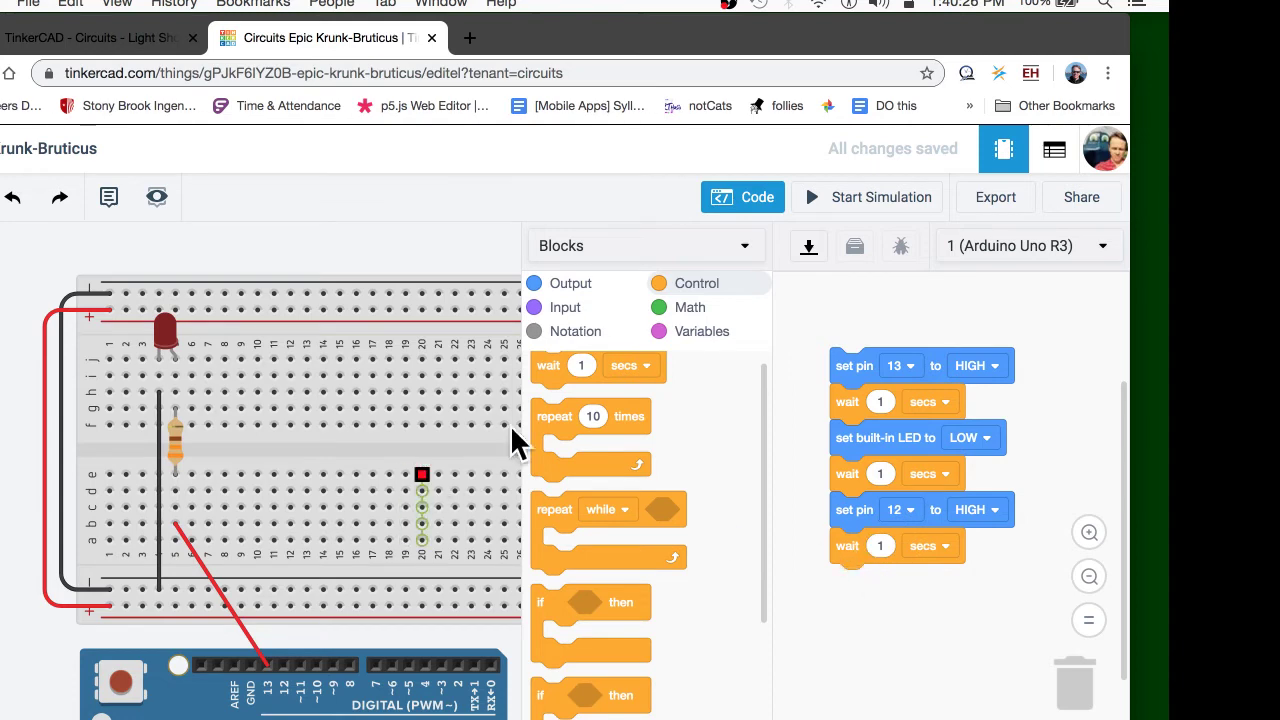
Set the first set pin block to pin 12 and move the red wire's Arduino end from pin 13 to pin 12
{"action": "left_click", "coordinate": [915, 368]}
{"action": "left_click", "coordinate": [886, 523]}
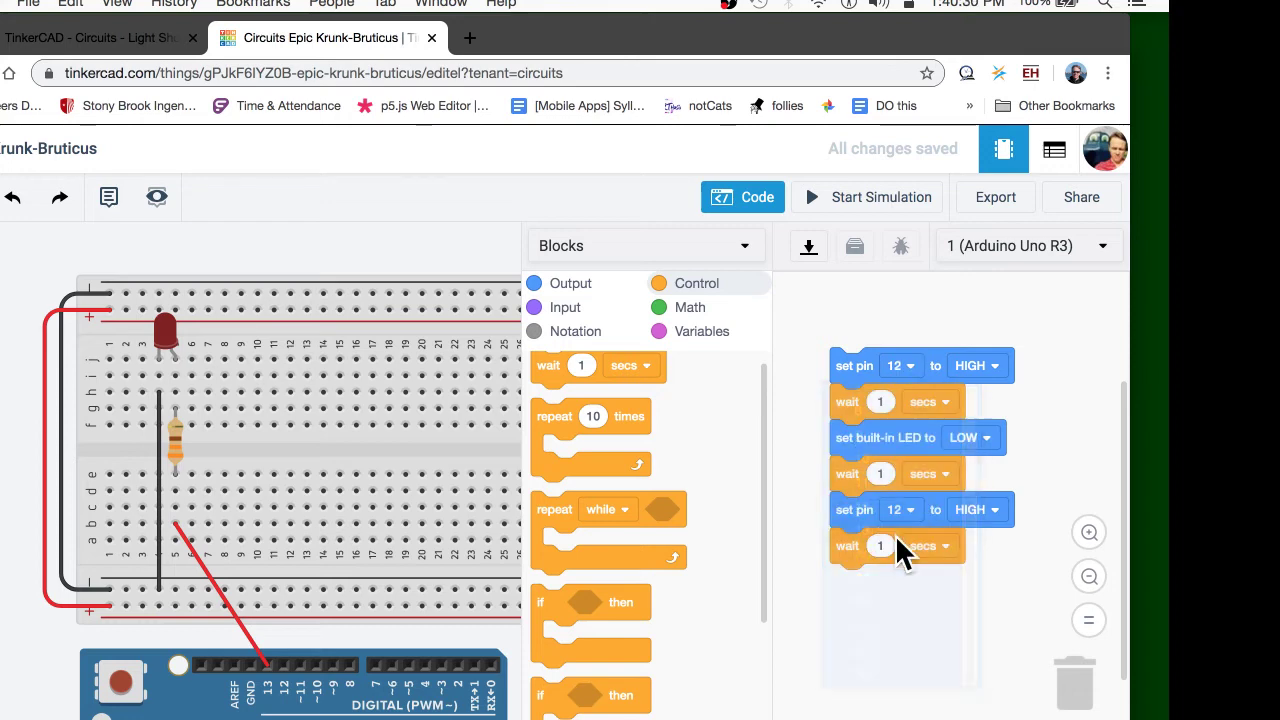
{"action": "left_click", "coordinate": [282, 665]}
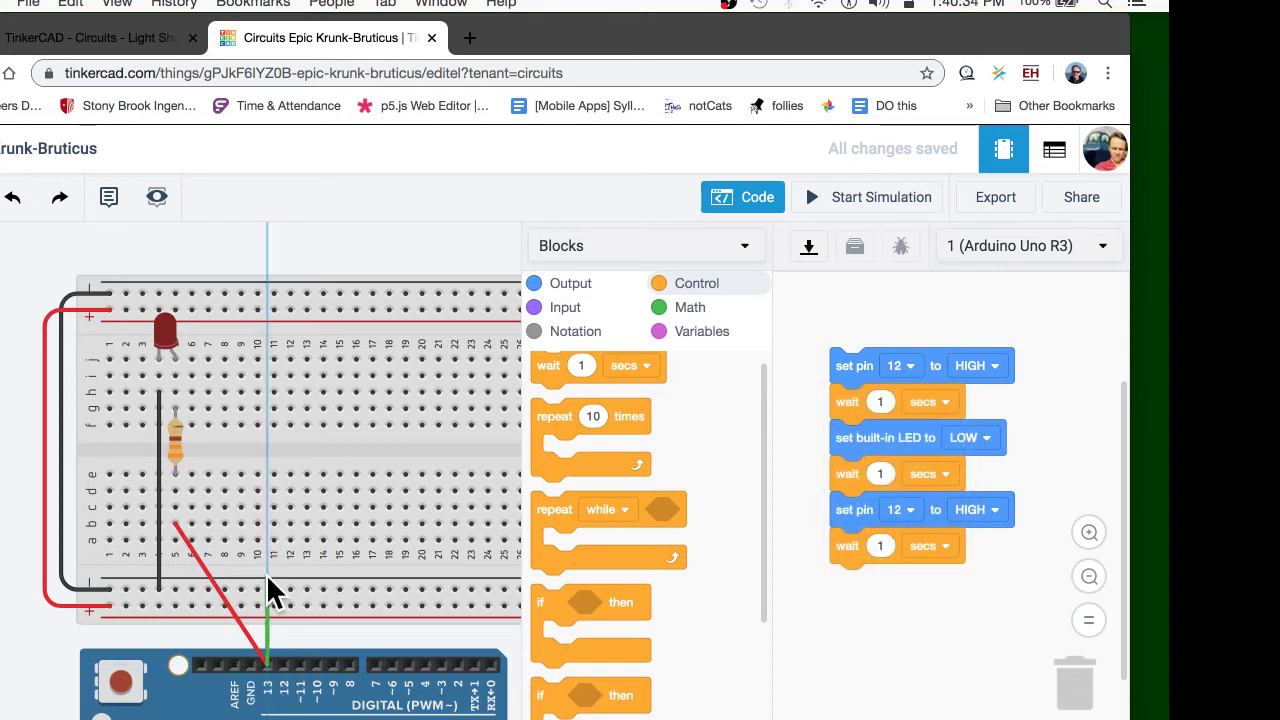
{"action": "key", "text": "Escape"}
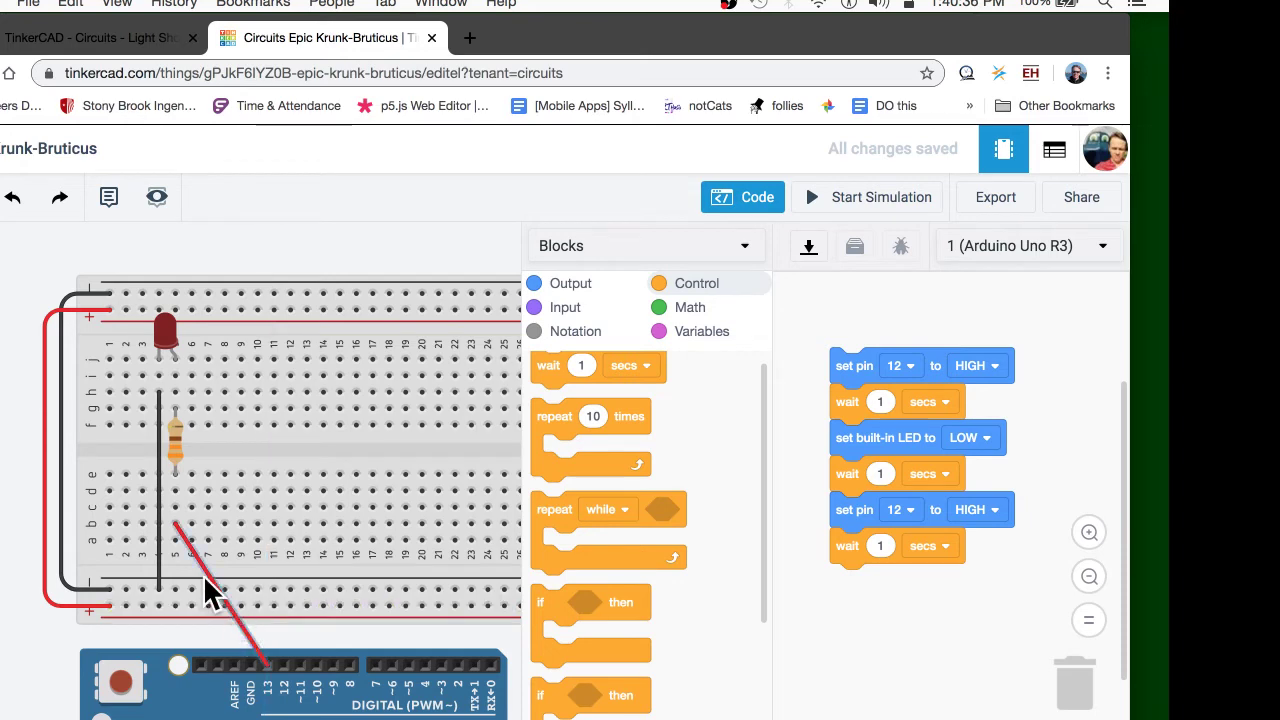
{"action": "left_click", "coordinate": [206, 582]}
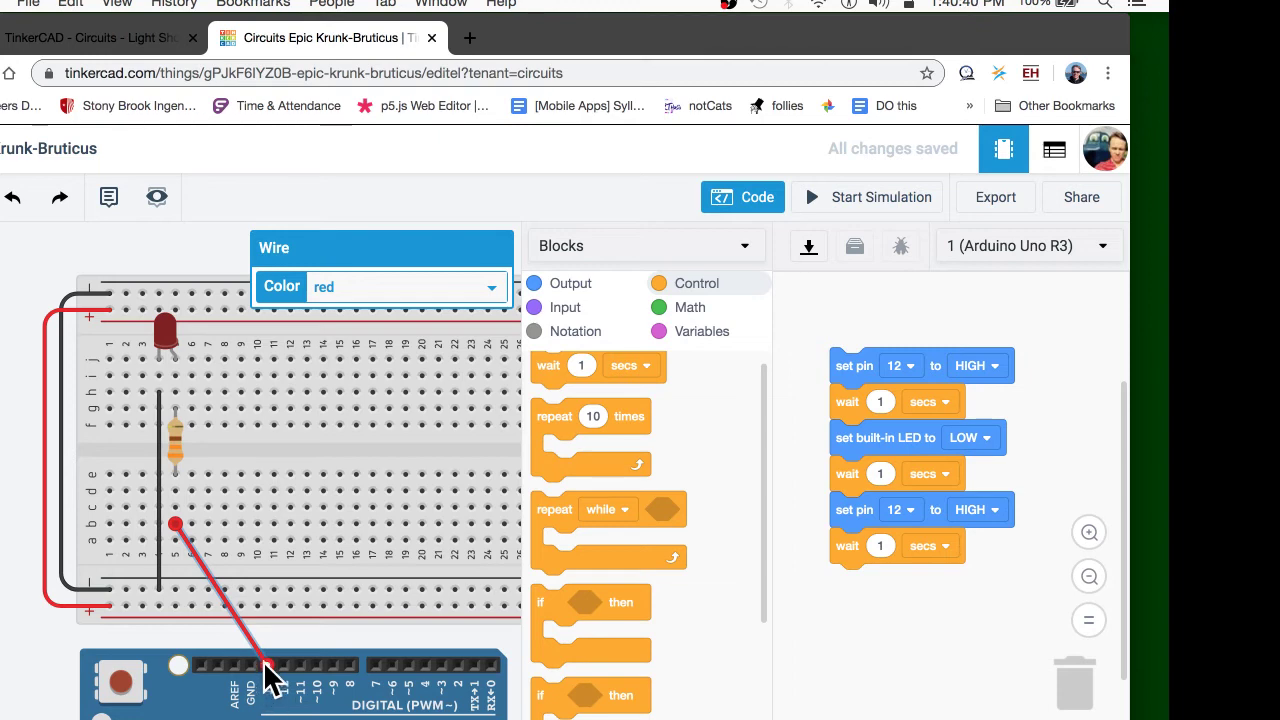
{"action": "left_click_drag", "start_coordinate": [271, 668], "coordinate": [281, 665]}
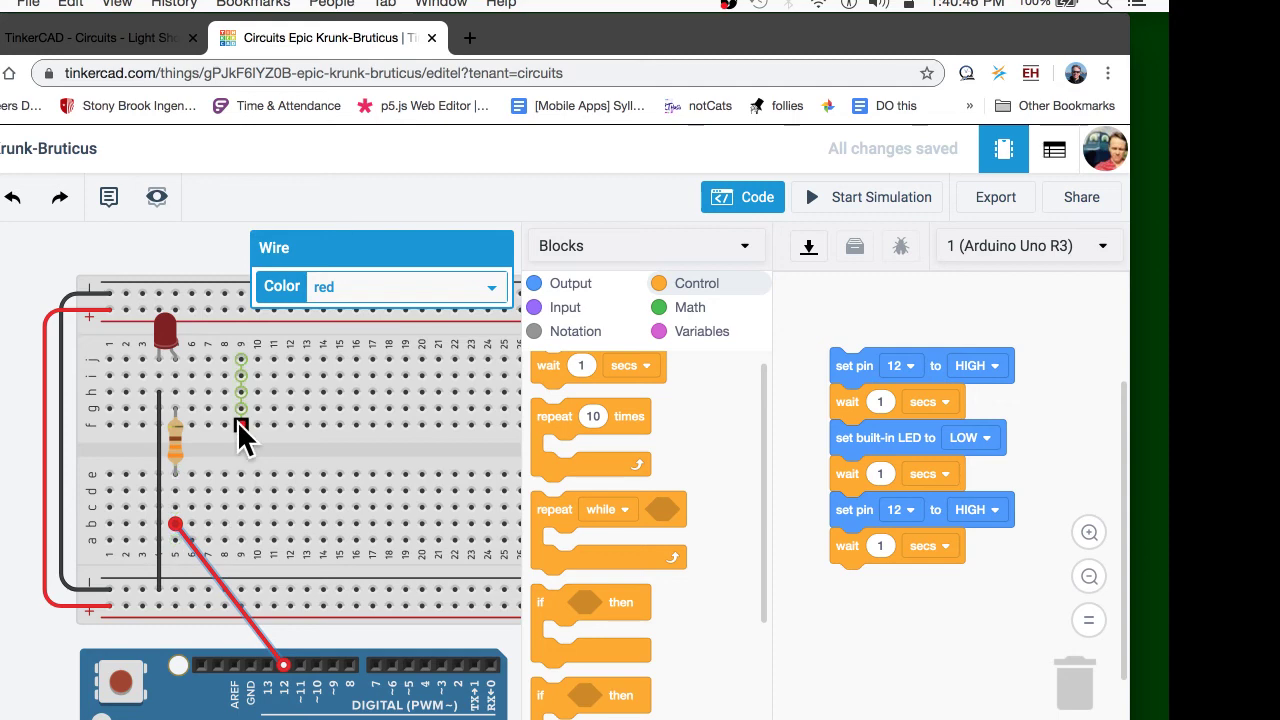
{"action": "left_click", "coordinate": [159, 462]}
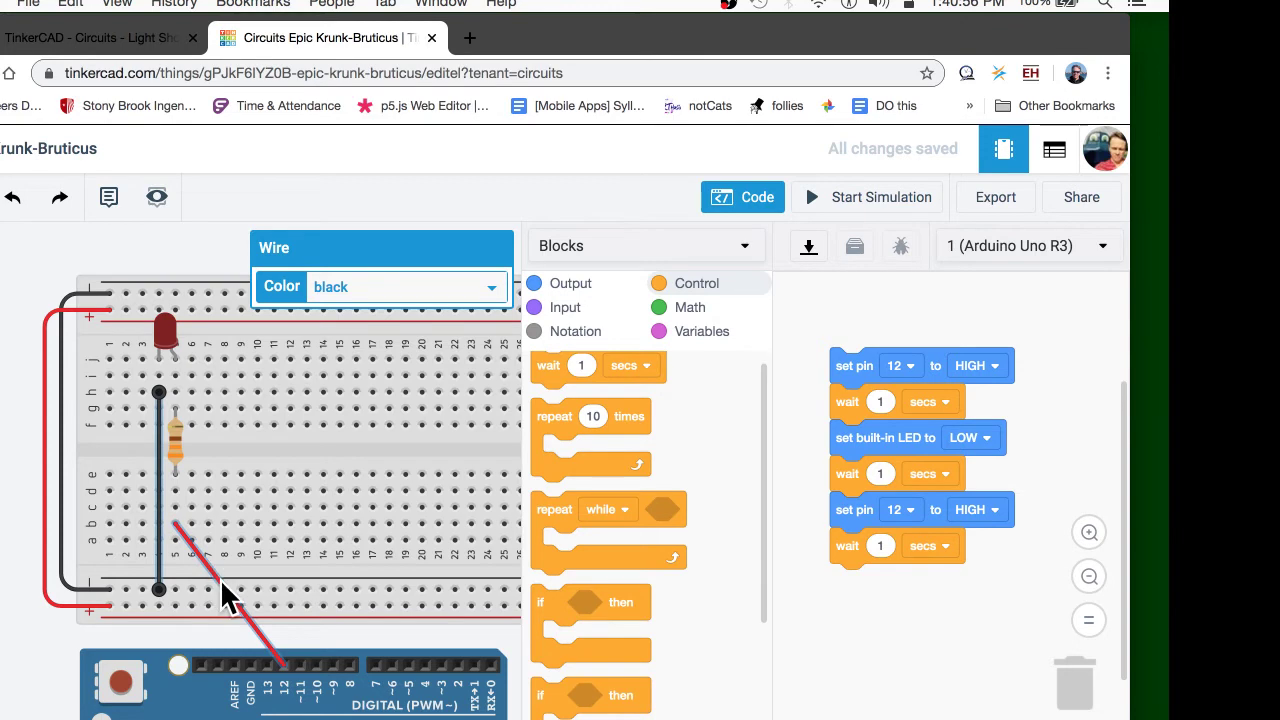
{"action": "scroll", "coordinate": [226, 590], "scroll_direction": "down", "scroll_amount": 3}
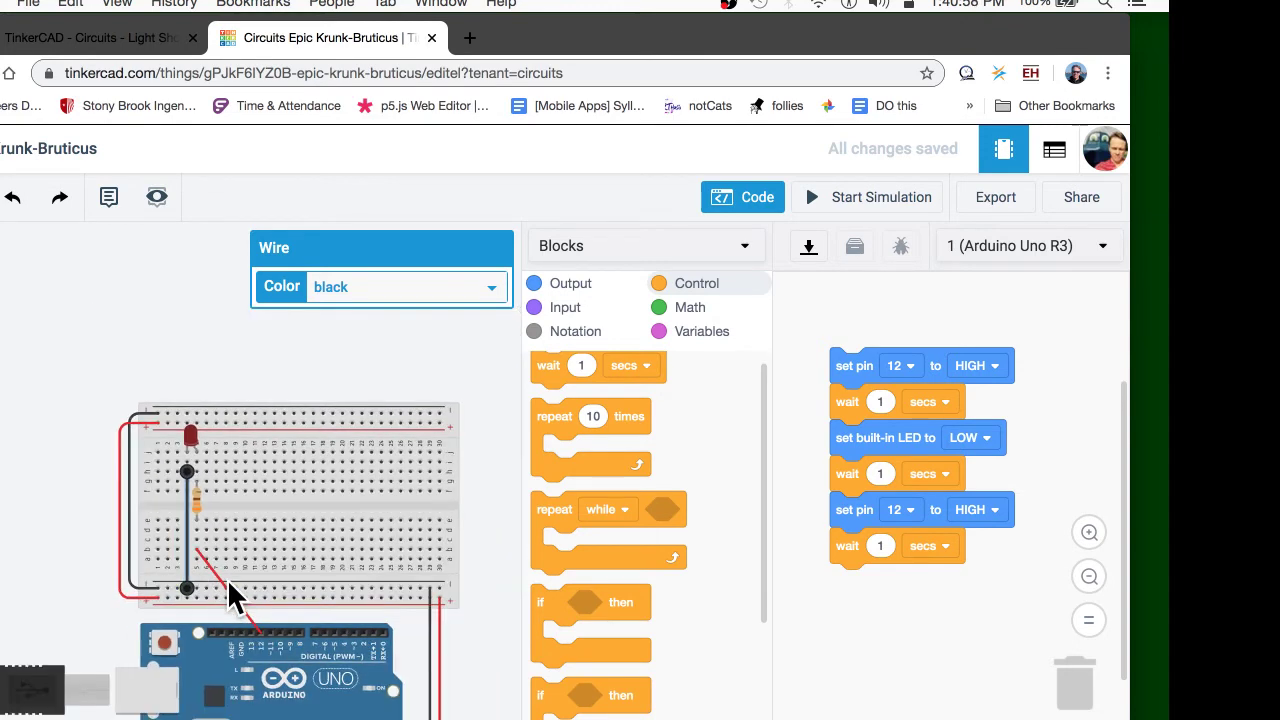
{"action": "scroll", "coordinate": [243, 543], "scroll_direction": "up", "scroll_amount": 3}
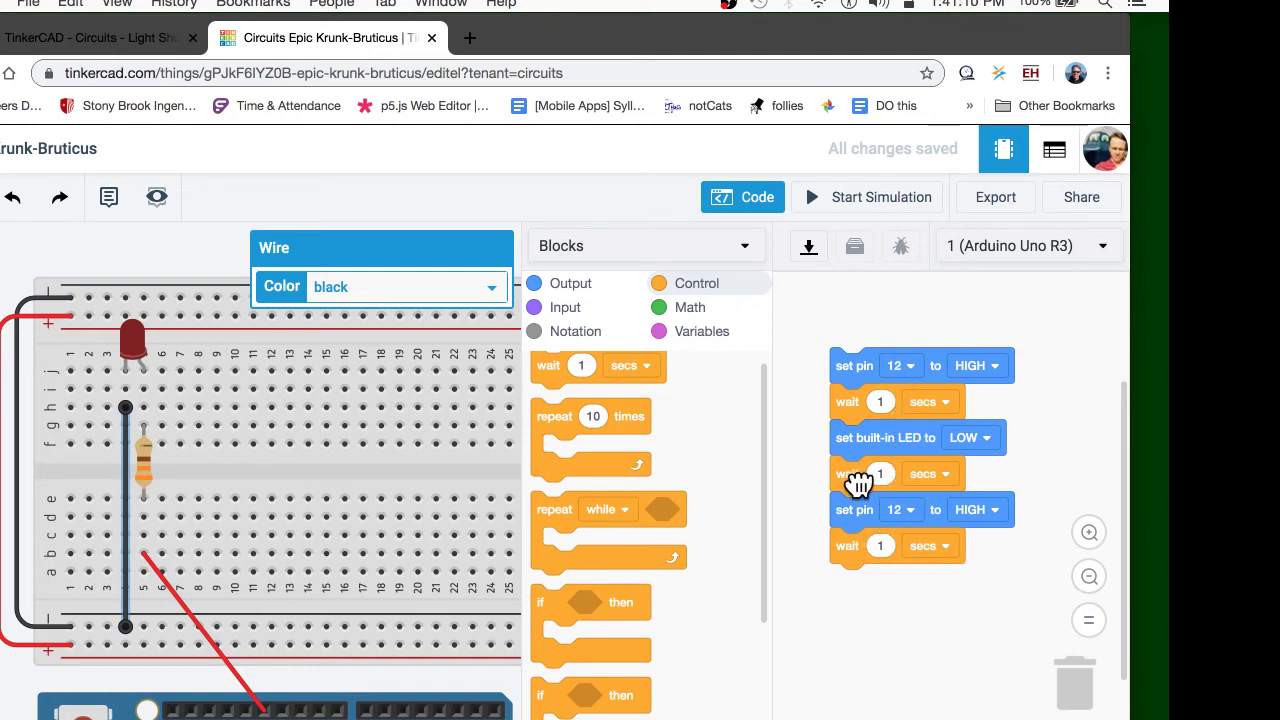
Delete the remaining built-in LED LOW block and rejoin the blocks below it to the main stack
{"action": "left_click_drag", "start_coordinate": [857, 480], "coordinate": [860, 592]}
{"action": "left_click_drag", "start_coordinate": [857, 447], "coordinate": [572, 491]}
{"action": "left_click_drag", "start_coordinate": [847, 577], "coordinate": [834, 437]}
{"action": "left_click_drag", "start_coordinate": [849, 366], "coordinate": [805, 379]}
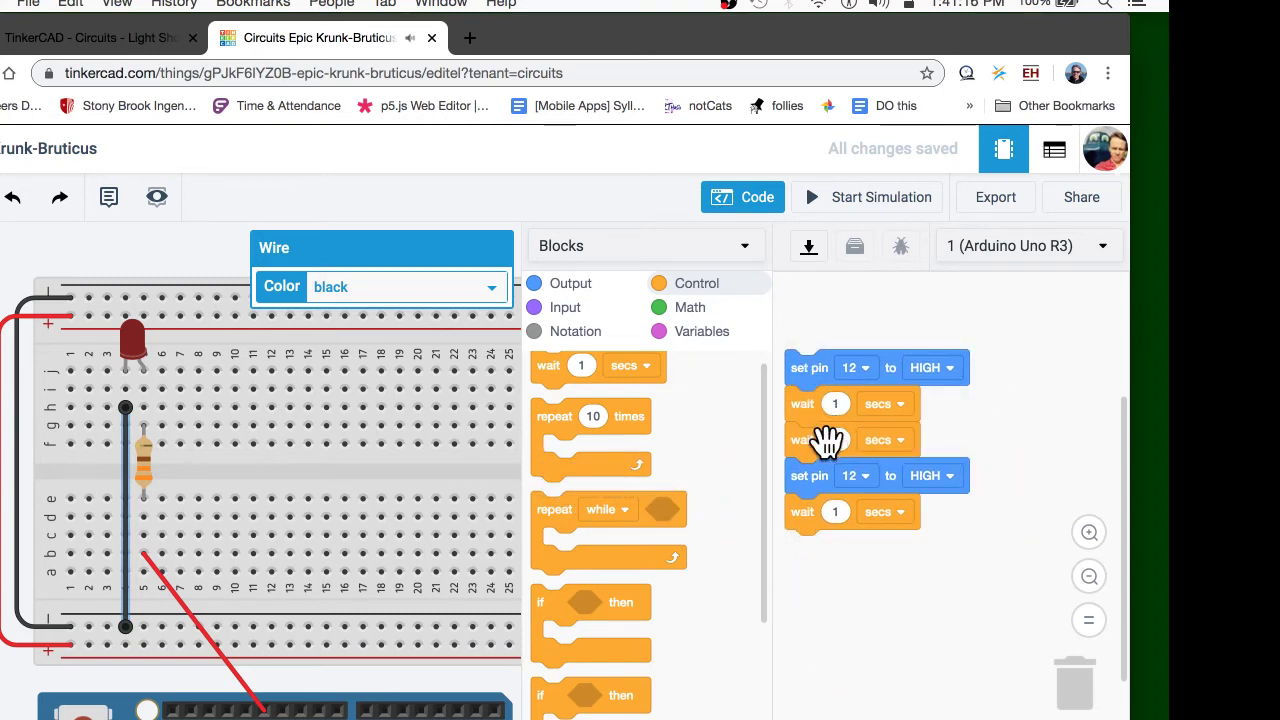
Delete the redundant second wait and reattach the lower set pin 12 and wait blocks beneath the first wait
{"action": "left_click_drag", "start_coordinate": [803, 476], "coordinate": [818, 574]}
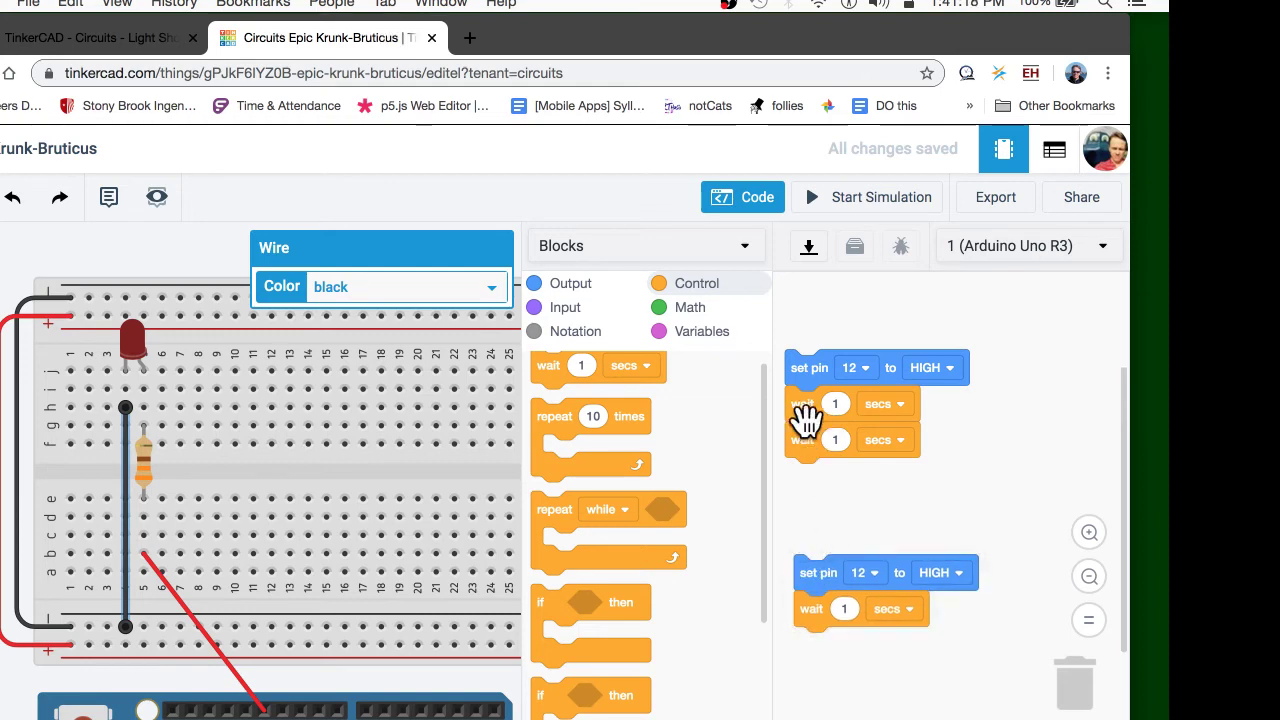
{"action": "left_click_drag", "start_coordinate": [820, 451], "coordinate": [670, 548]}
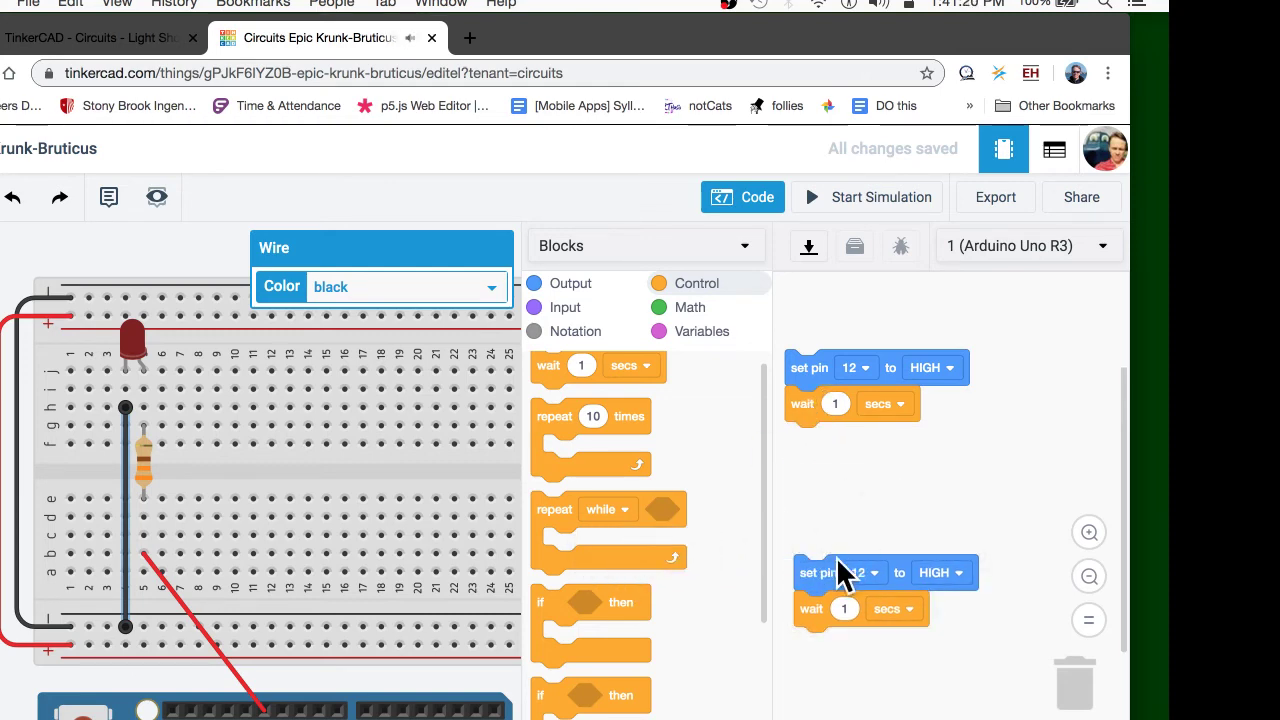
{"action": "left_click_drag", "start_coordinate": [840, 573], "coordinate": [815, 438]}
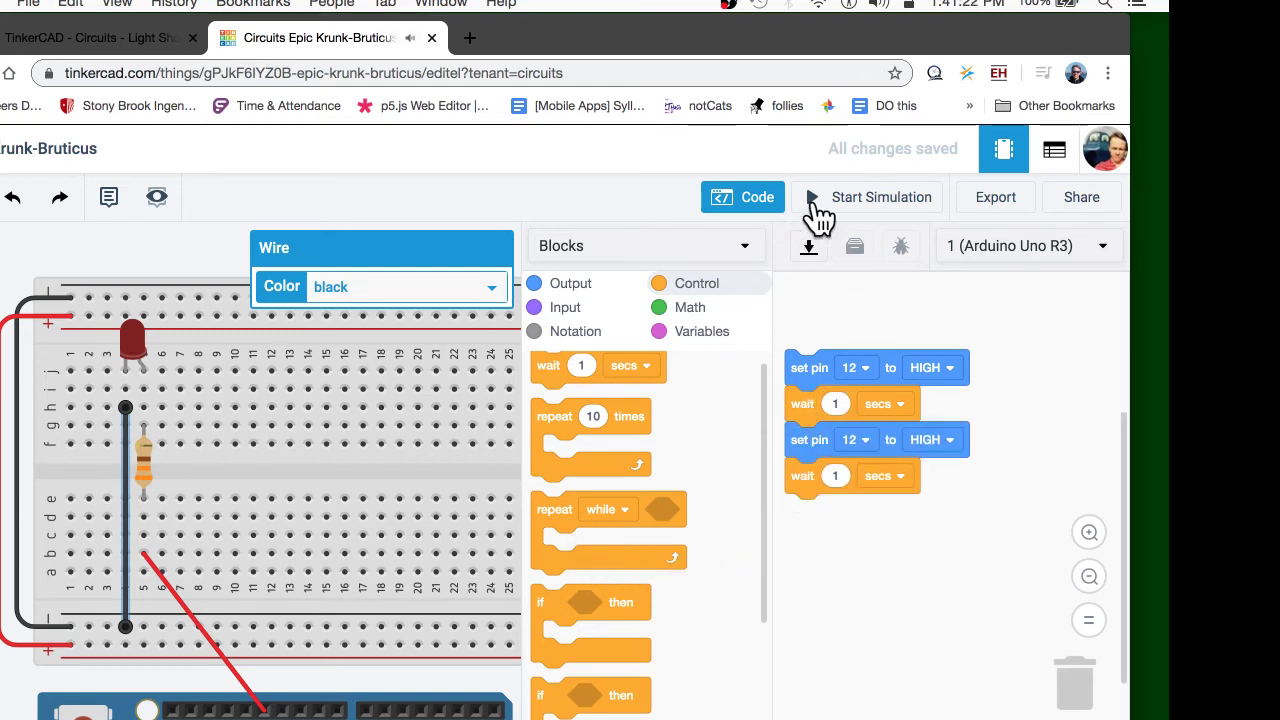
Start the simulation of the pin 12 program and bring up the Output blocks
{"action": "left_click", "coordinate": [816, 202]}
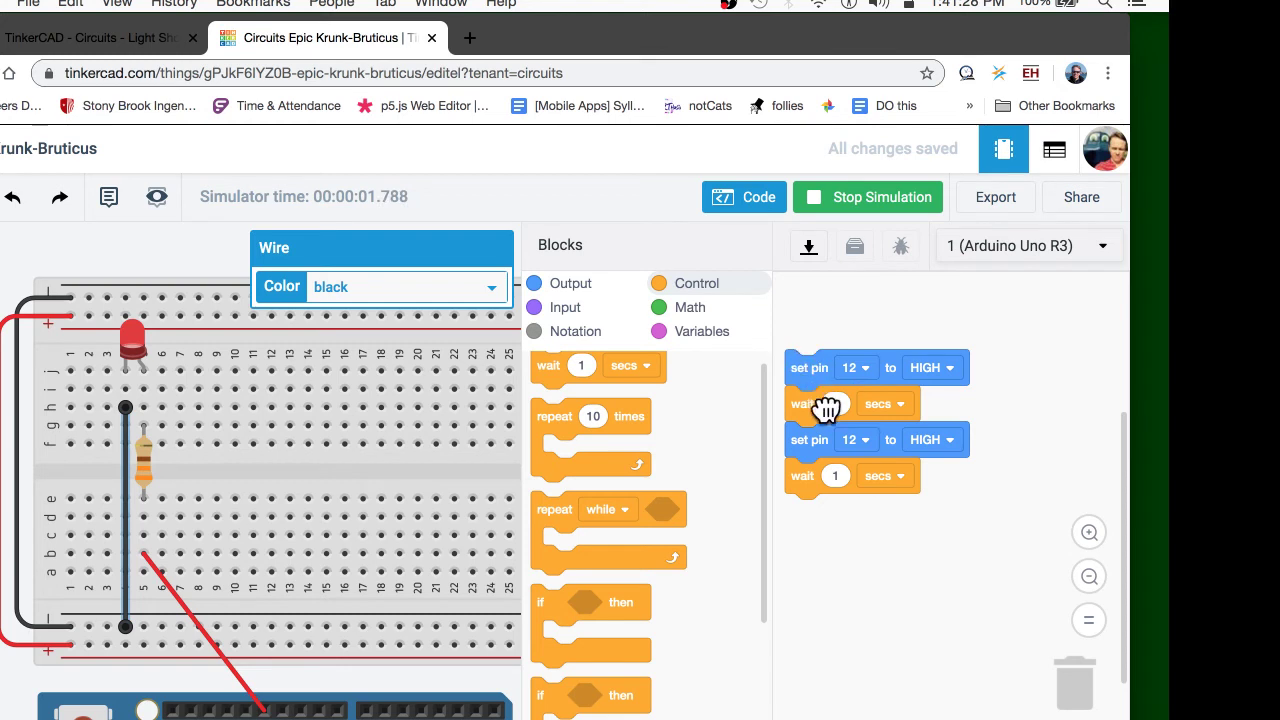
{"action": "left_click_drag", "start_coordinate": [806, 367], "coordinate": [828, 416]}
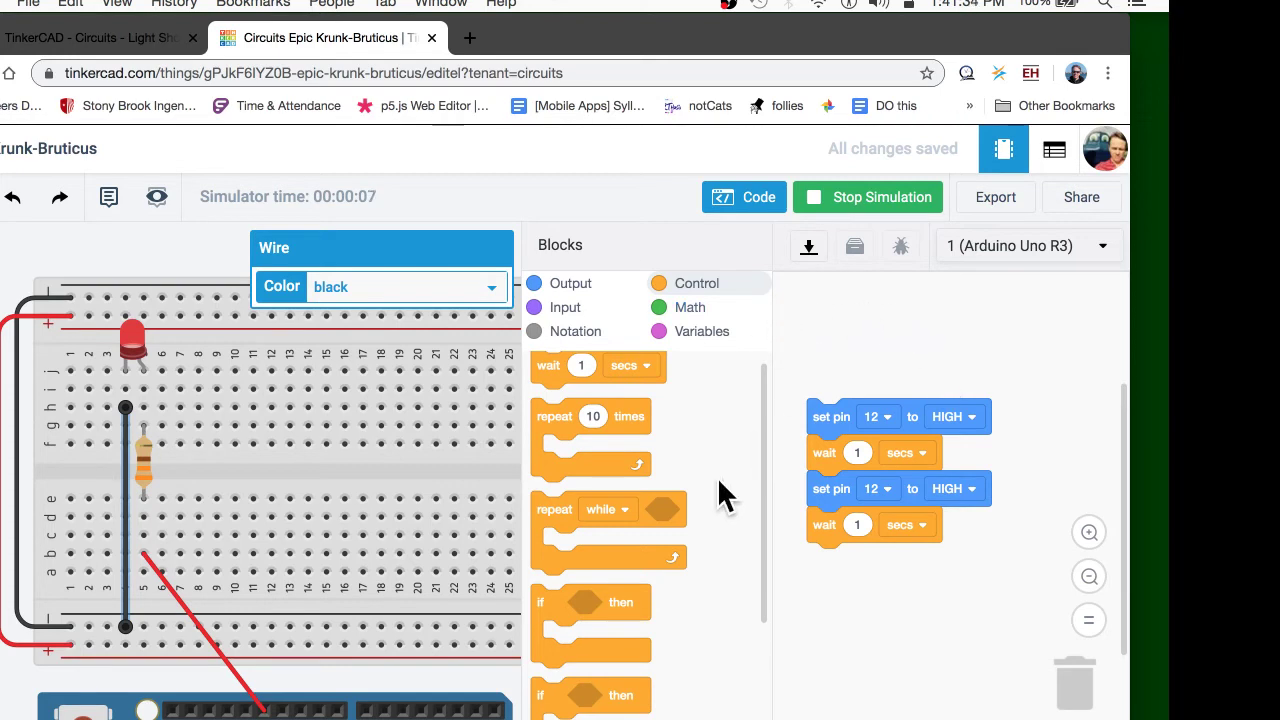
{"action": "left_click", "coordinate": [572, 287]}
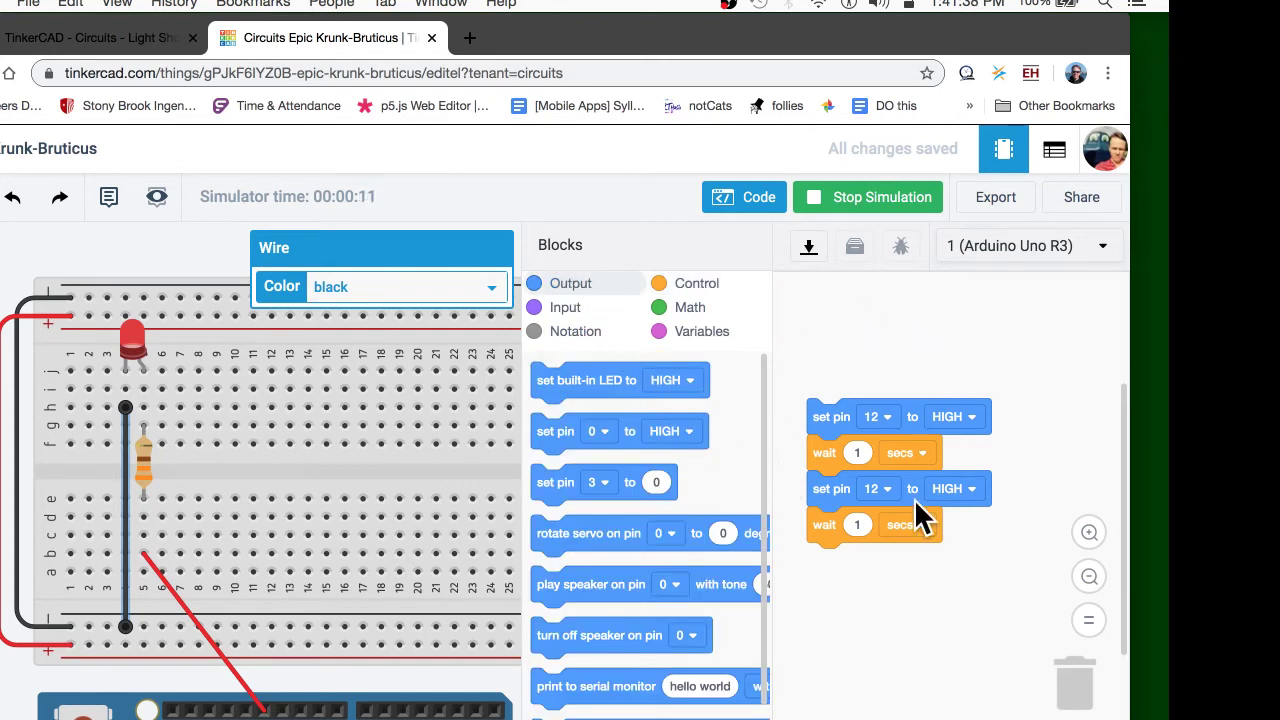
{"action": "scroll", "coordinate": [740, 512], "scroll_direction": "down", "scroll_amount": 1}
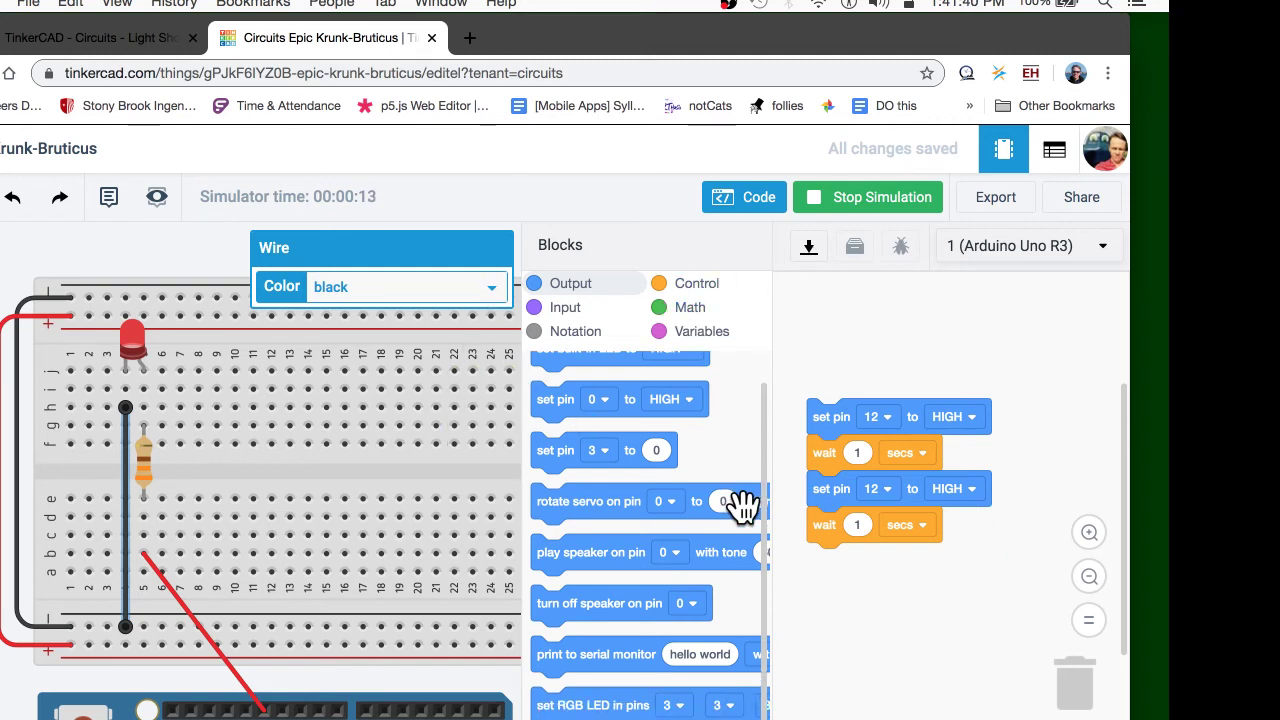
{"action": "scroll", "coordinate": [748, 512], "scroll_direction": "up", "scroll_amount": 1}
{"action": "left_click", "coordinate": [1097, 617]}
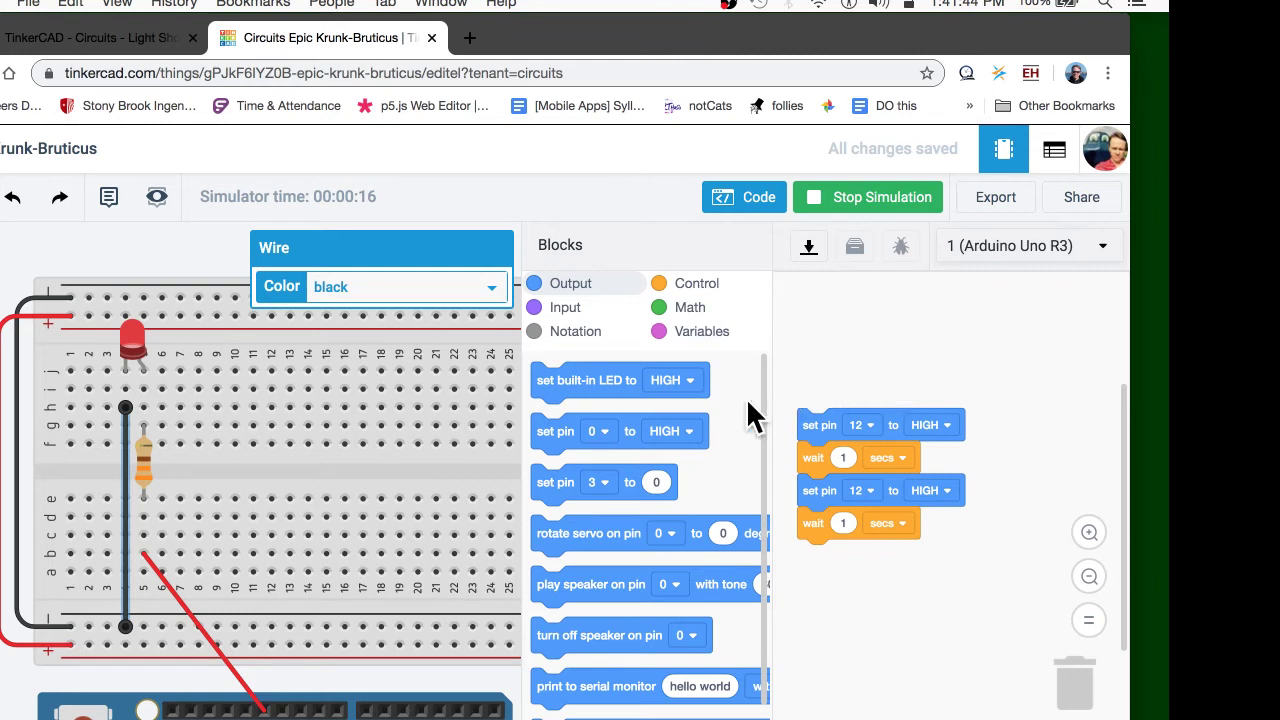
{"action": "scroll", "coordinate": [886, 428], "scroll_direction": "down", "scroll_amount": 2}
{"action": "scroll", "coordinate": [893, 430], "scroll_direction": "up", "scroll_amount": 3}
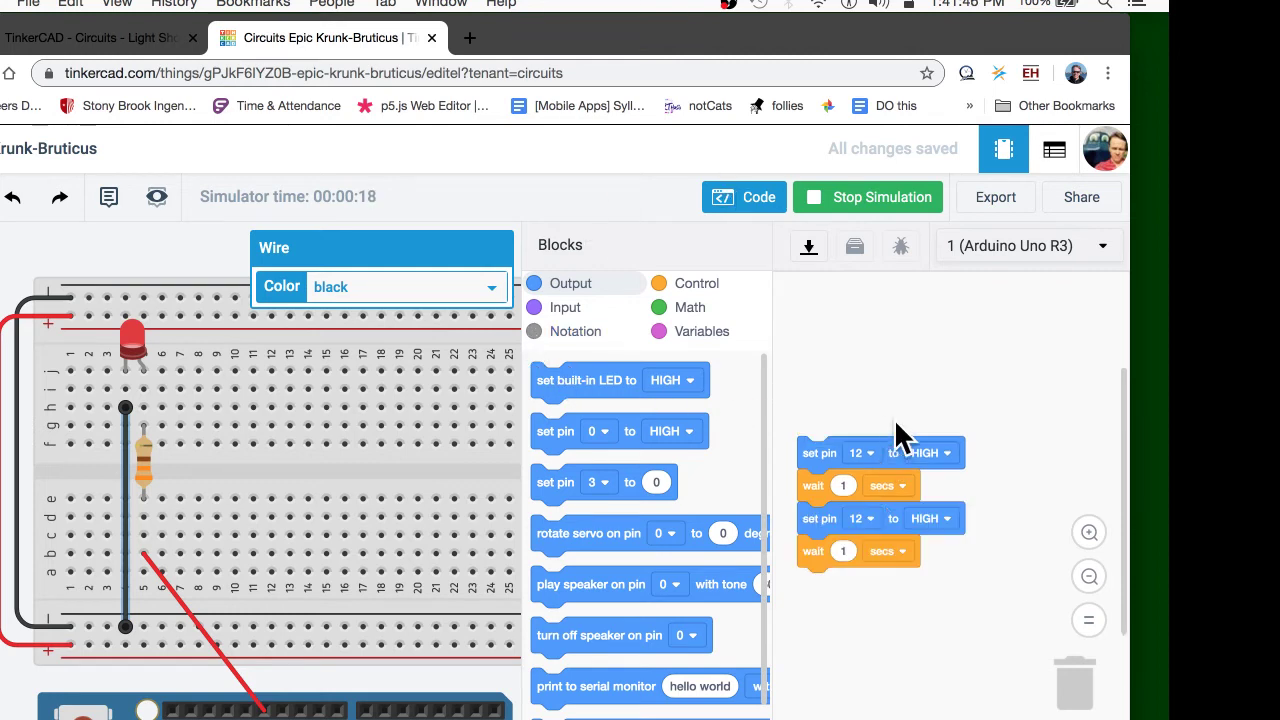
{"action": "left_click", "coordinate": [1084, 533]}
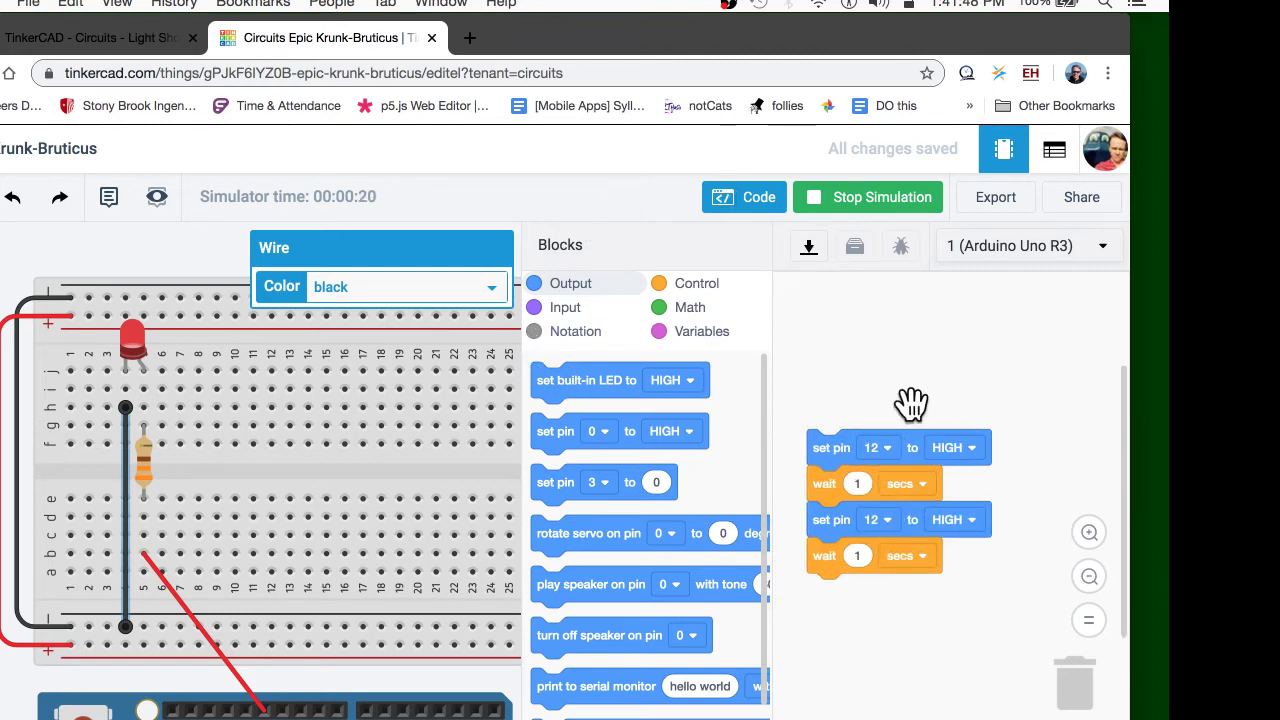
{"action": "left_click", "coordinate": [763, 205]}
{"action": "left_click", "coordinate": [763, 203]}
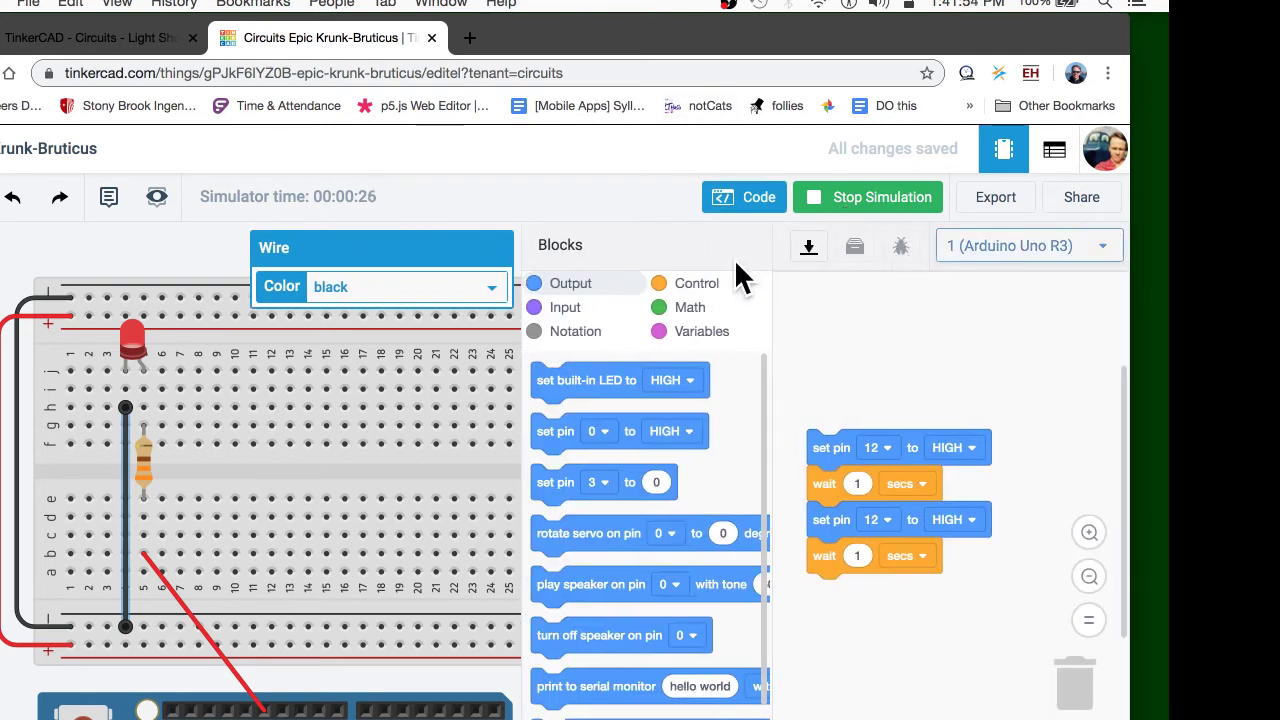
{"action": "left_click", "coordinate": [222, 248]}
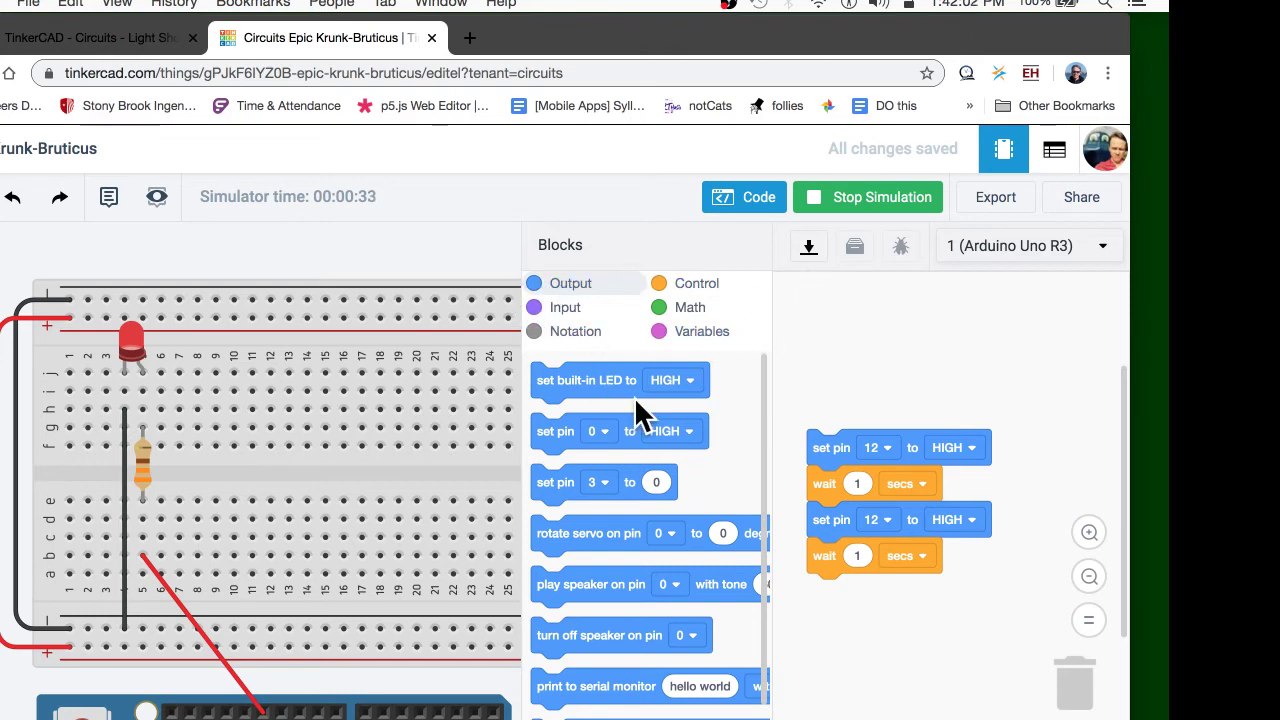
{"action": "scroll", "coordinate": [636, 390], "scroll_direction": "down", "scroll_amount": 1}
{"action": "scroll", "coordinate": [640, 371], "scroll_direction": "up", "scroll_amount": 1}
{"action": "left_click", "coordinate": [1110, 719]}
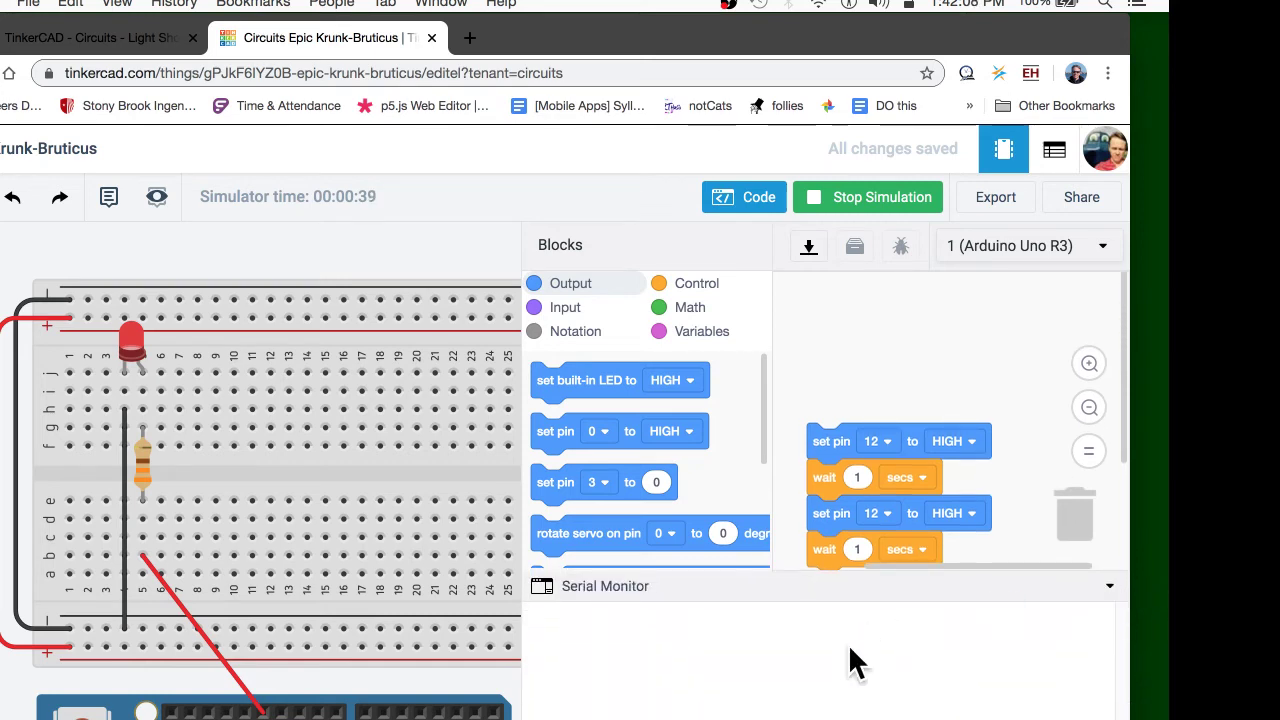
{"action": "left_click", "coordinate": [1110, 590]}
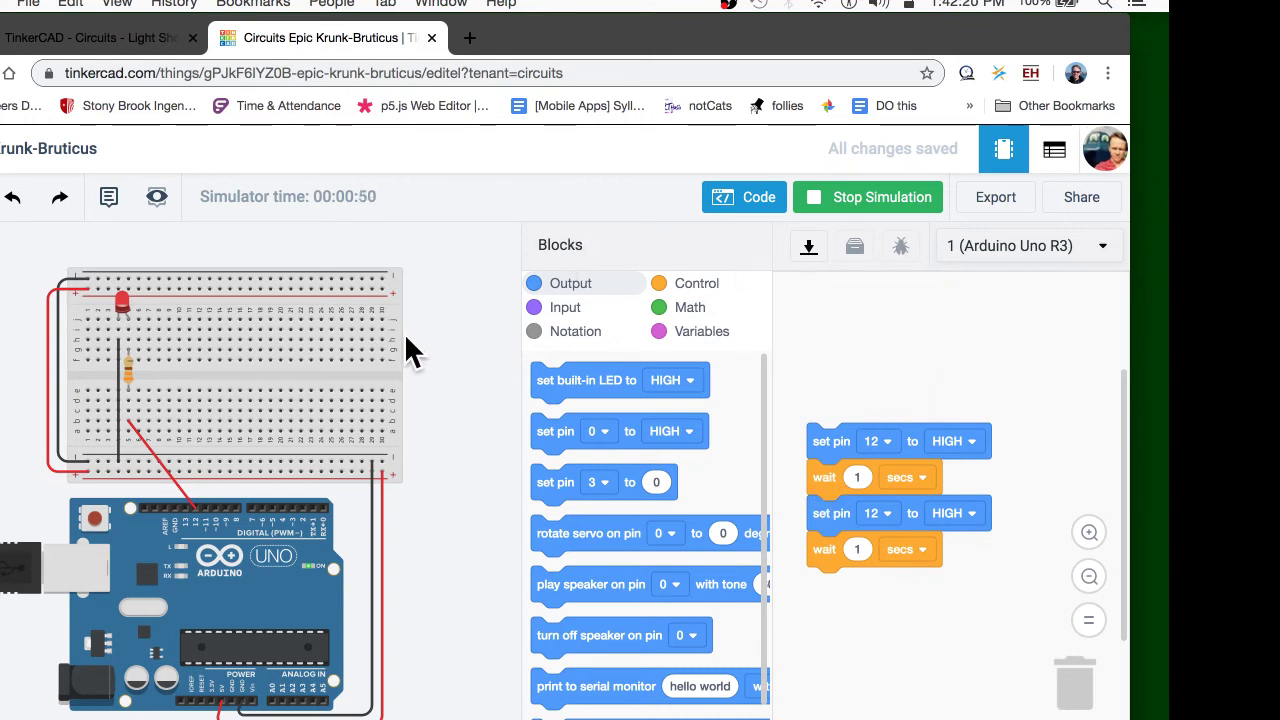
{"action": "left_click", "coordinate": [742, 197]}
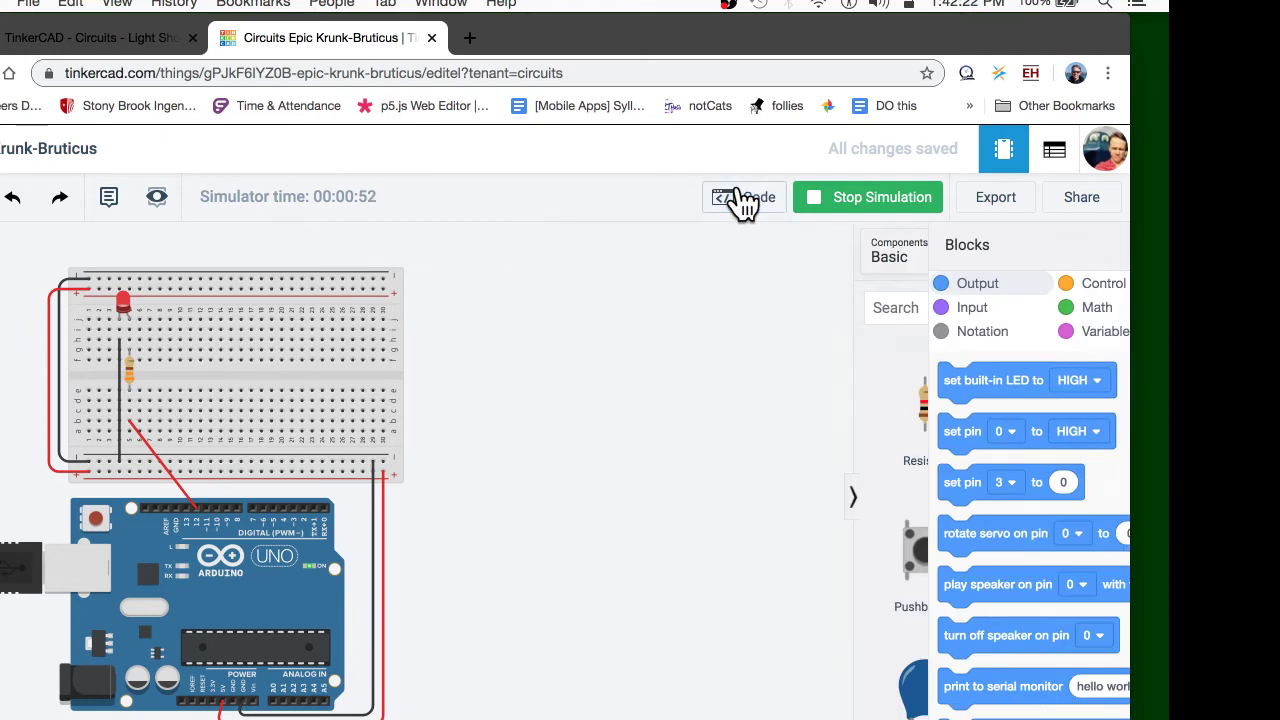
{"action": "left_click", "coordinate": [740, 198]}
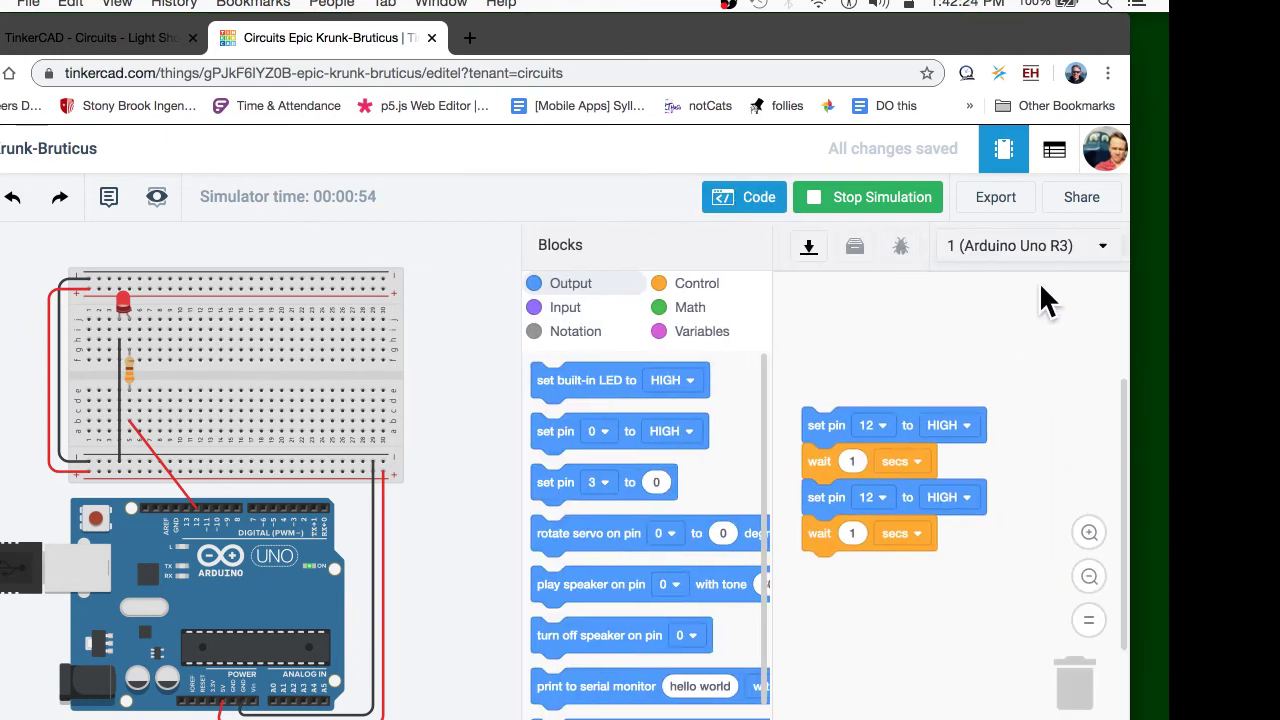
{"action": "left_click", "coordinate": [1088, 245]}
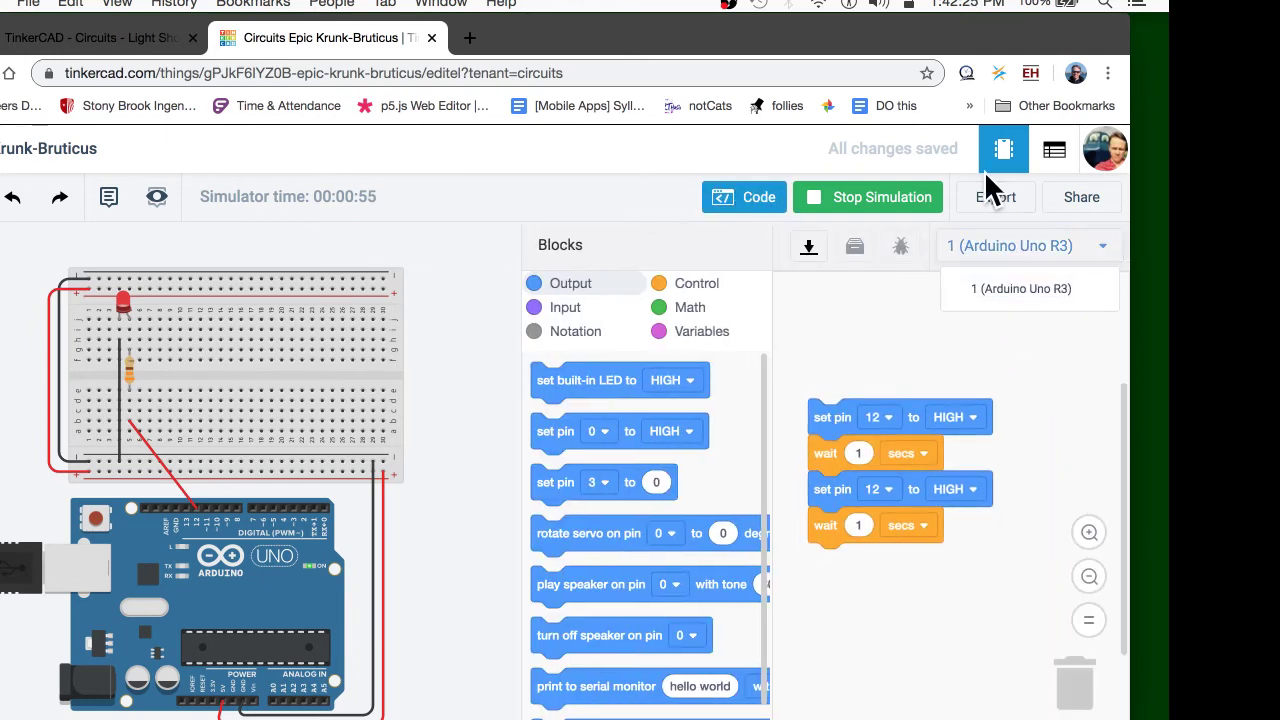
Rerun and stop the simulation, and switch the code editor to the Blocks + Text view
{"action": "left_click", "coordinate": [854, 200]}
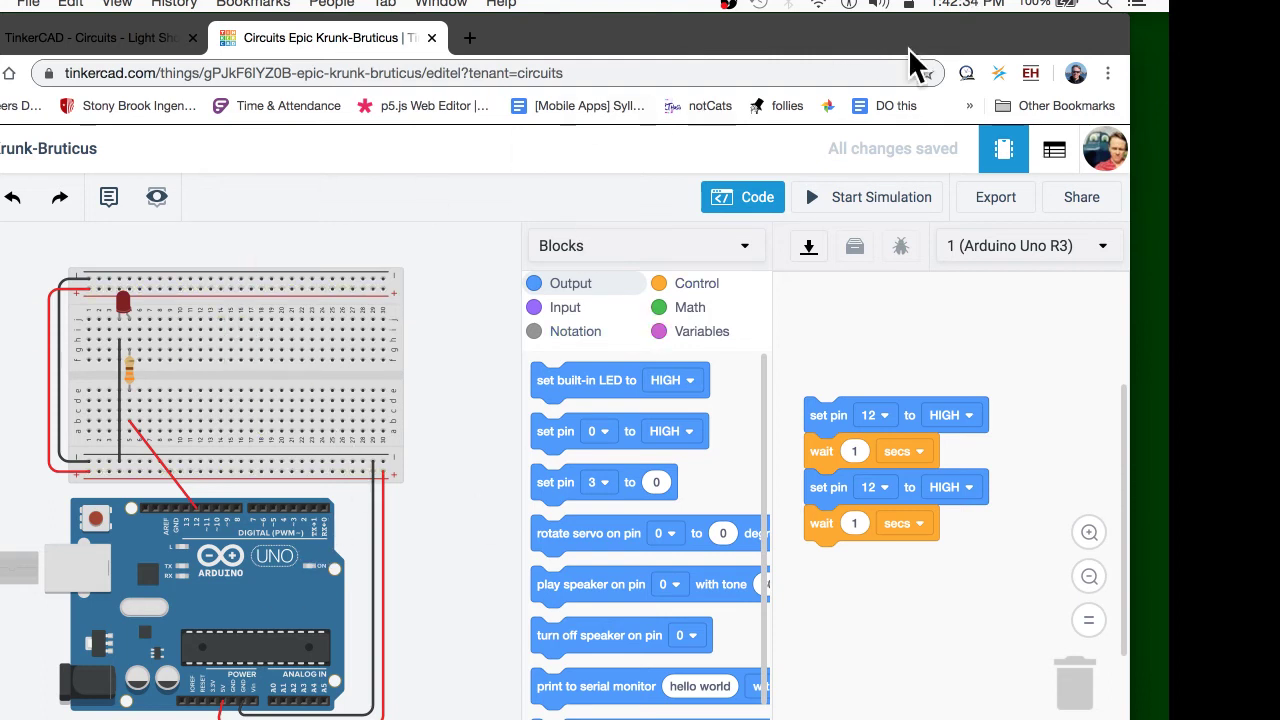
{"action": "left_click", "coordinate": [884, 210]}
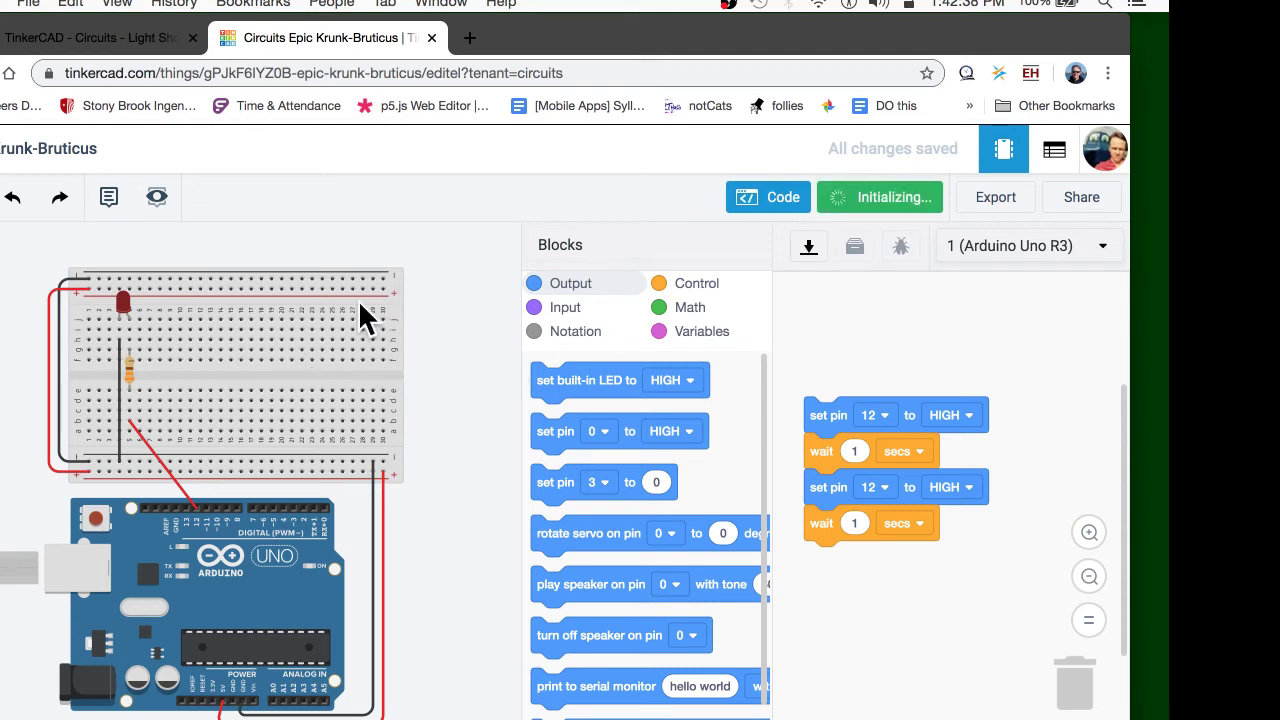
{"action": "left_click", "coordinate": [312, 320]}
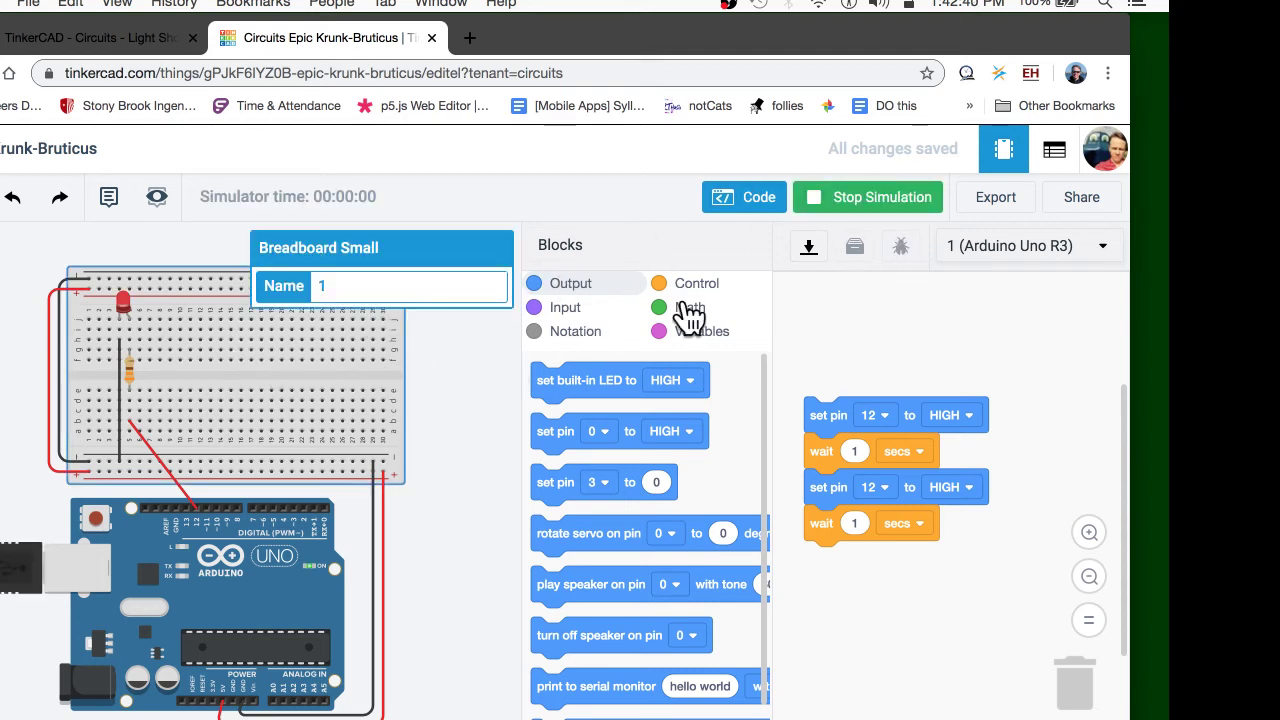
{"action": "left_click", "coordinate": [866, 200]}
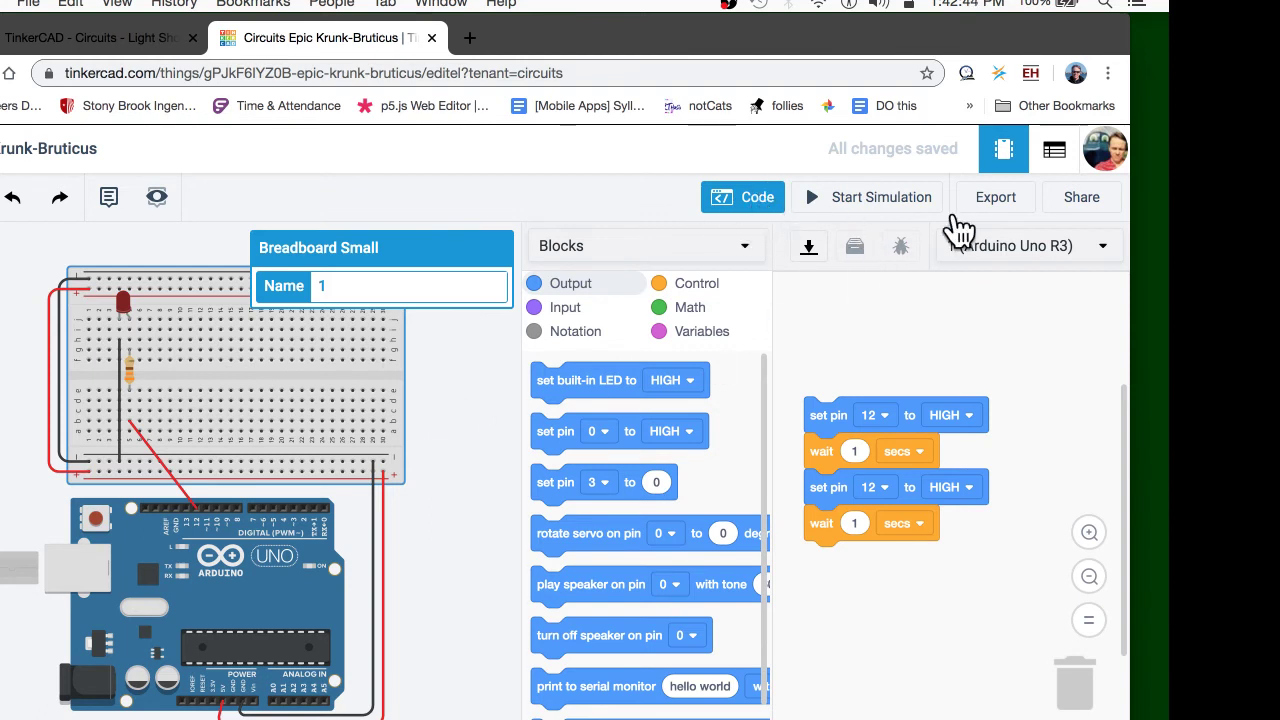
{"action": "left_click", "coordinate": [733, 260]}
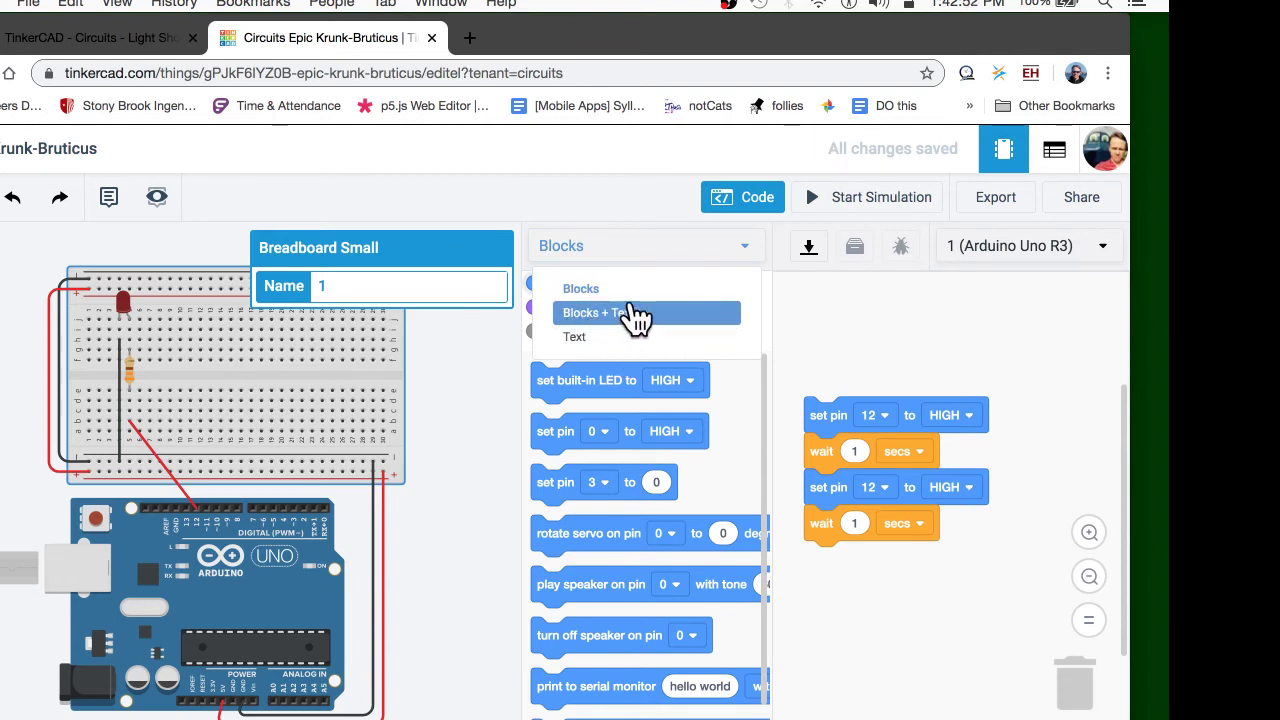
{"action": "left_click", "coordinate": [667, 310]}
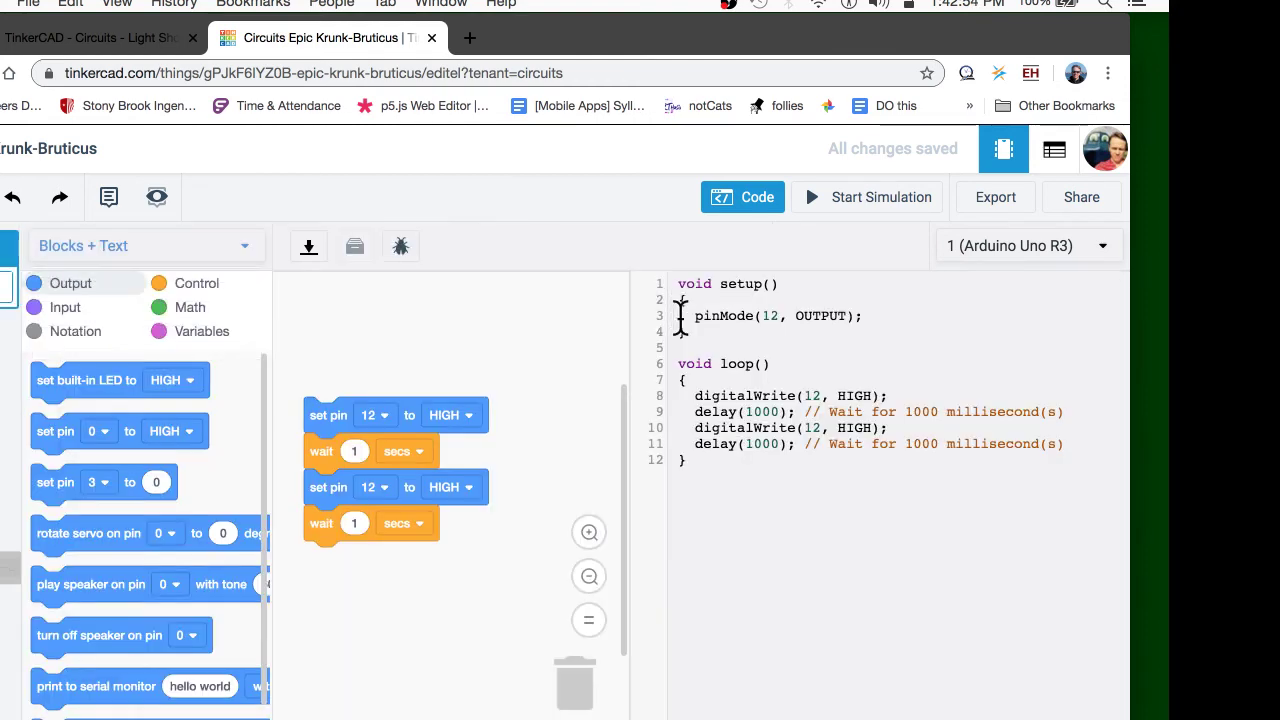
Review the generated setup and loop code, and set the second set pin 12 block to LOW
{"action": "left_click_drag", "start_coordinate": [825, 458], "coordinate": [655, 265]}
{"action": "left_click", "coordinate": [857, 473]}
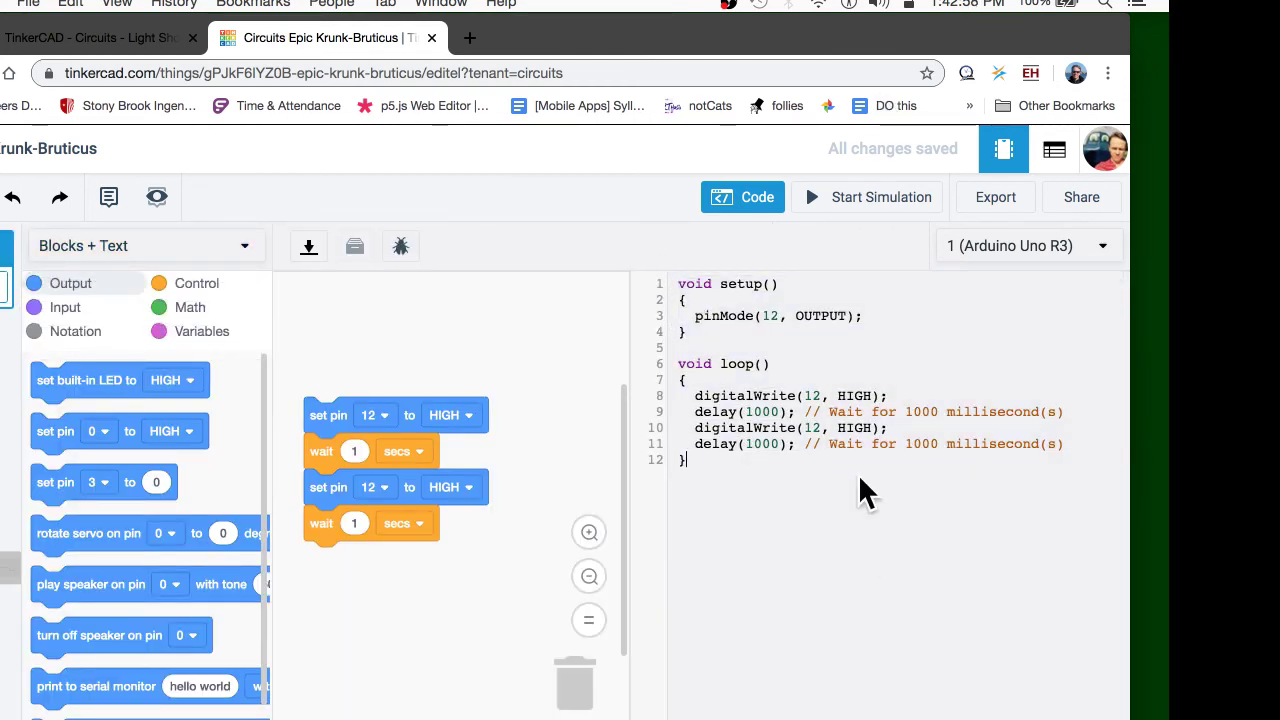
{"action": "left_click", "coordinate": [690, 392]}
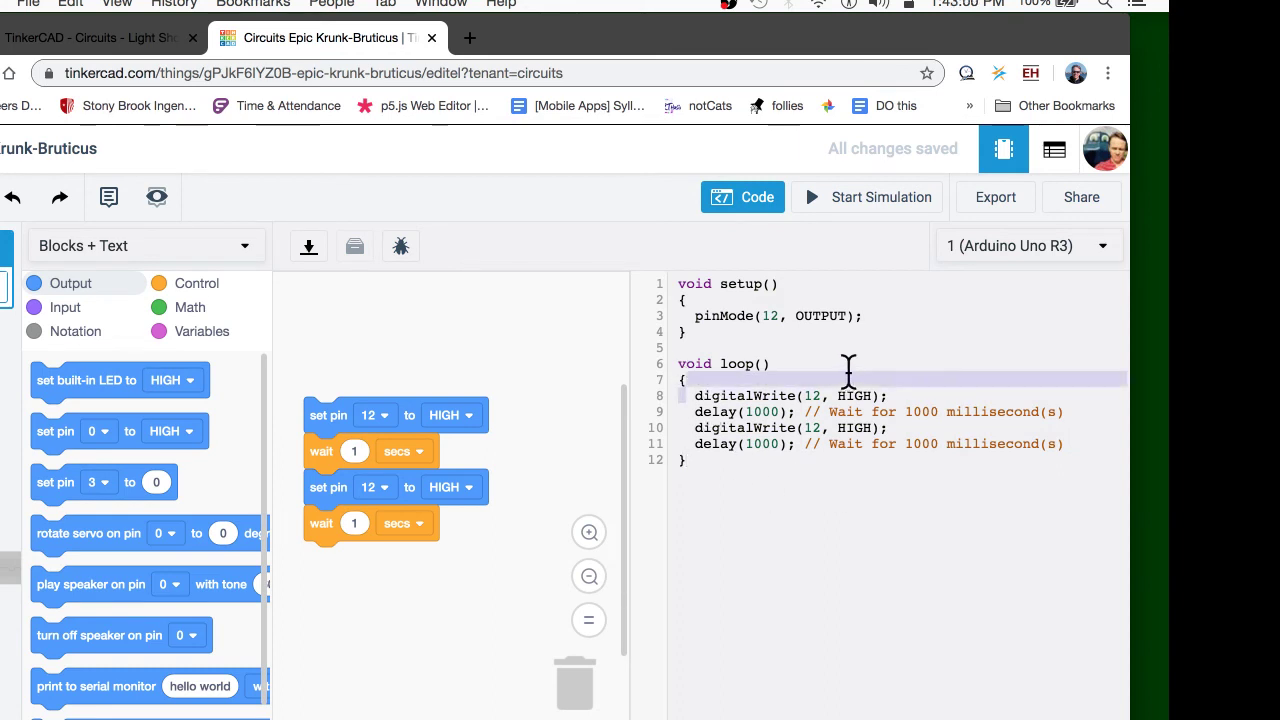
{"action": "left_click", "coordinate": [806, 315]}
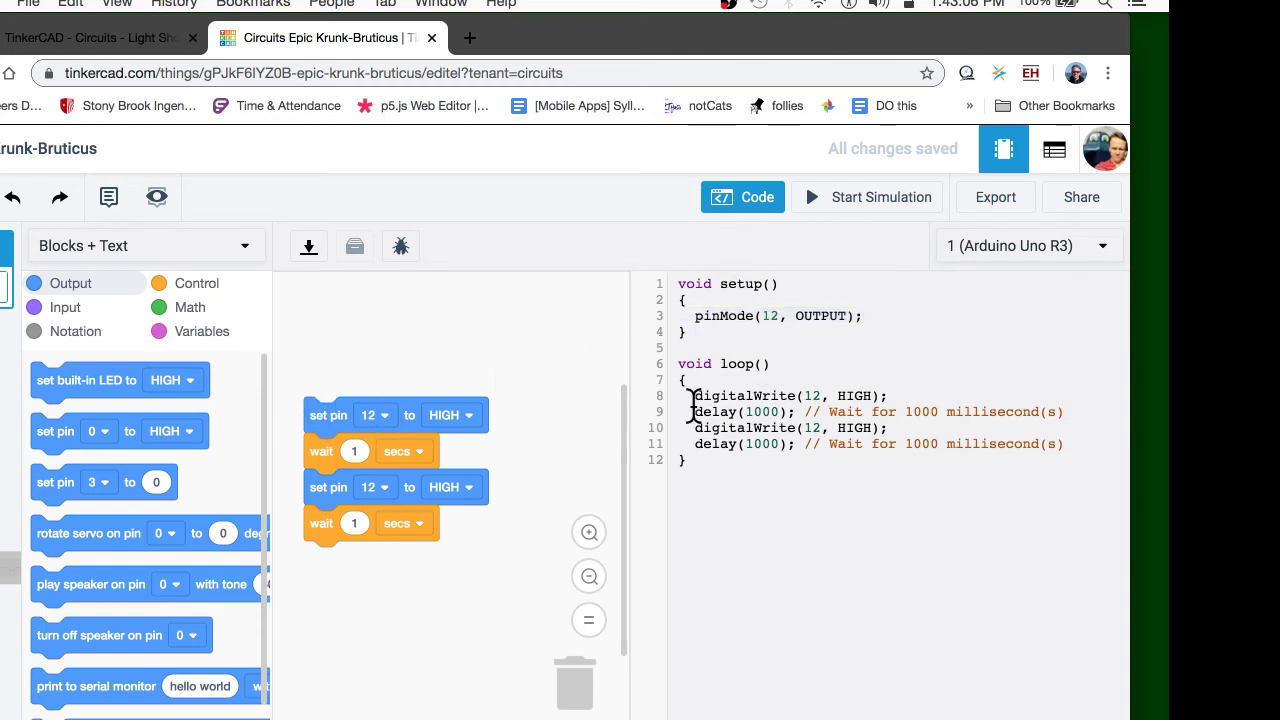
{"action": "mouse_move", "coordinate": [690, 400]}
{"action": "left_mouse_down"}
{"action": "mouse_move", "coordinate": [906, 391]}
{"action": "mouse_move", "coordinate": [680, 388]}
{"action": "left_mouse_up"}
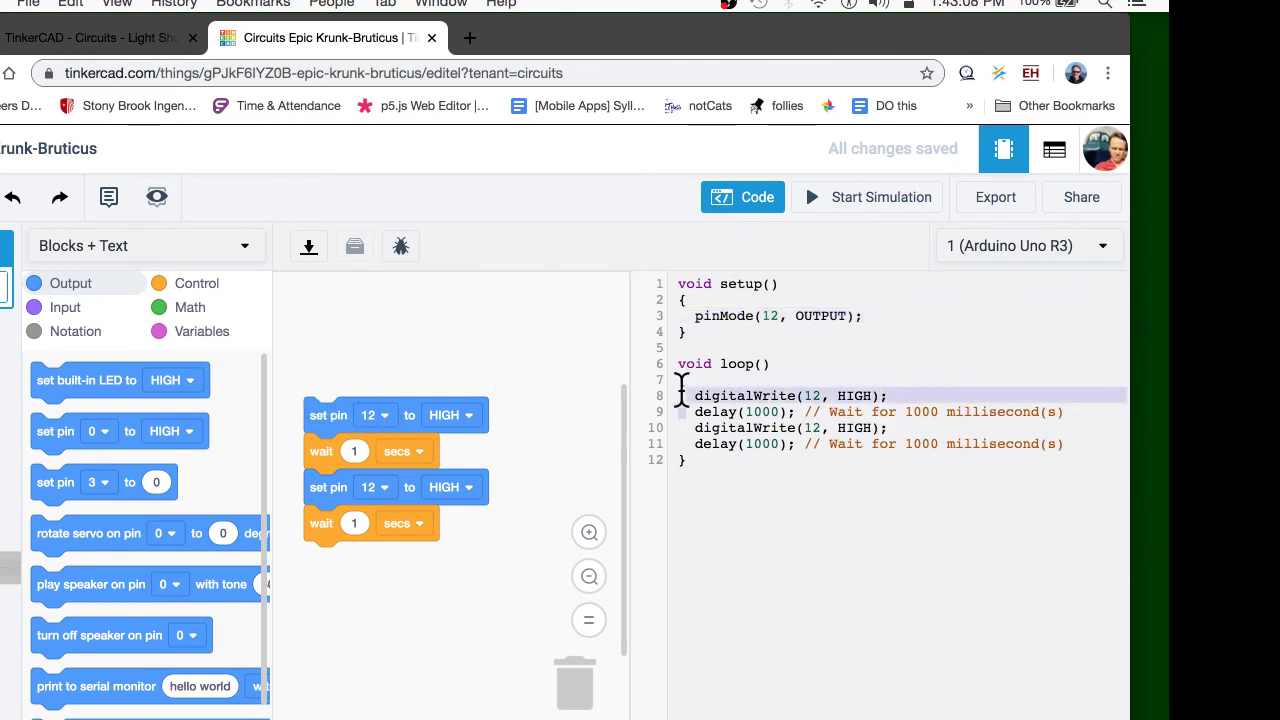
{"action": "left_click", "coordinate": [467, 488]}
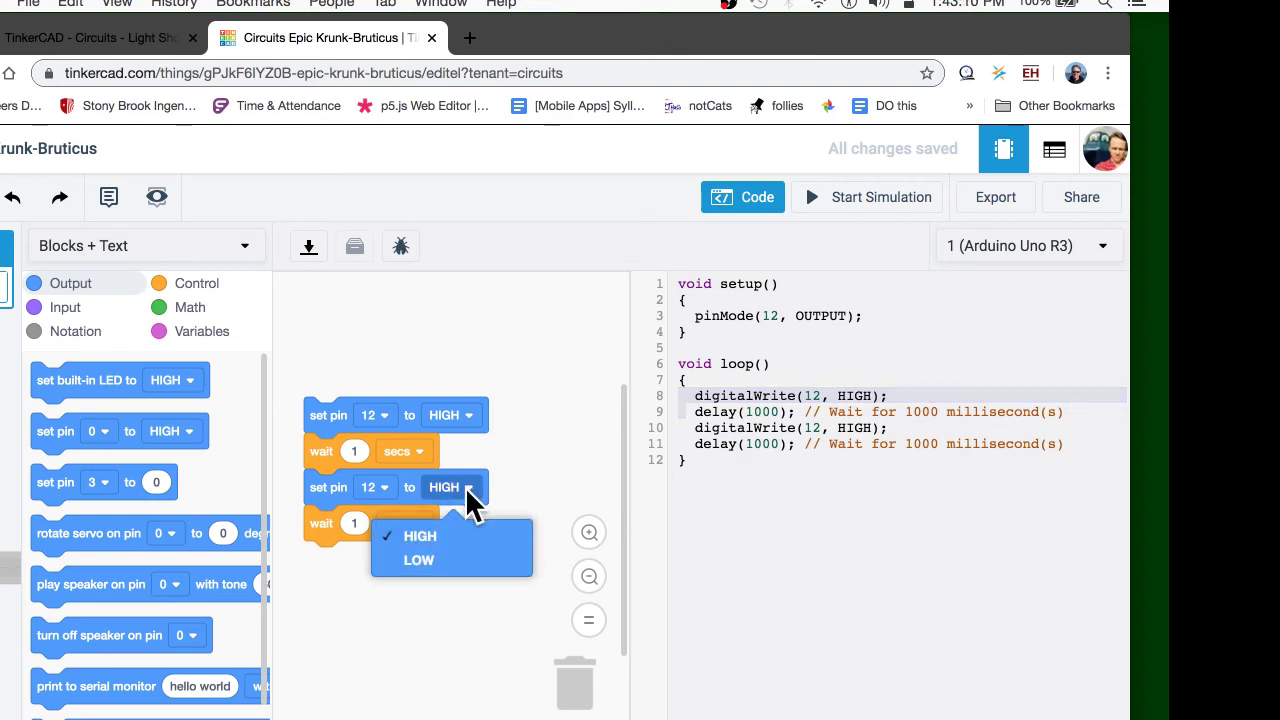
{"action": "left_click", "coordinate": [455, 560]}
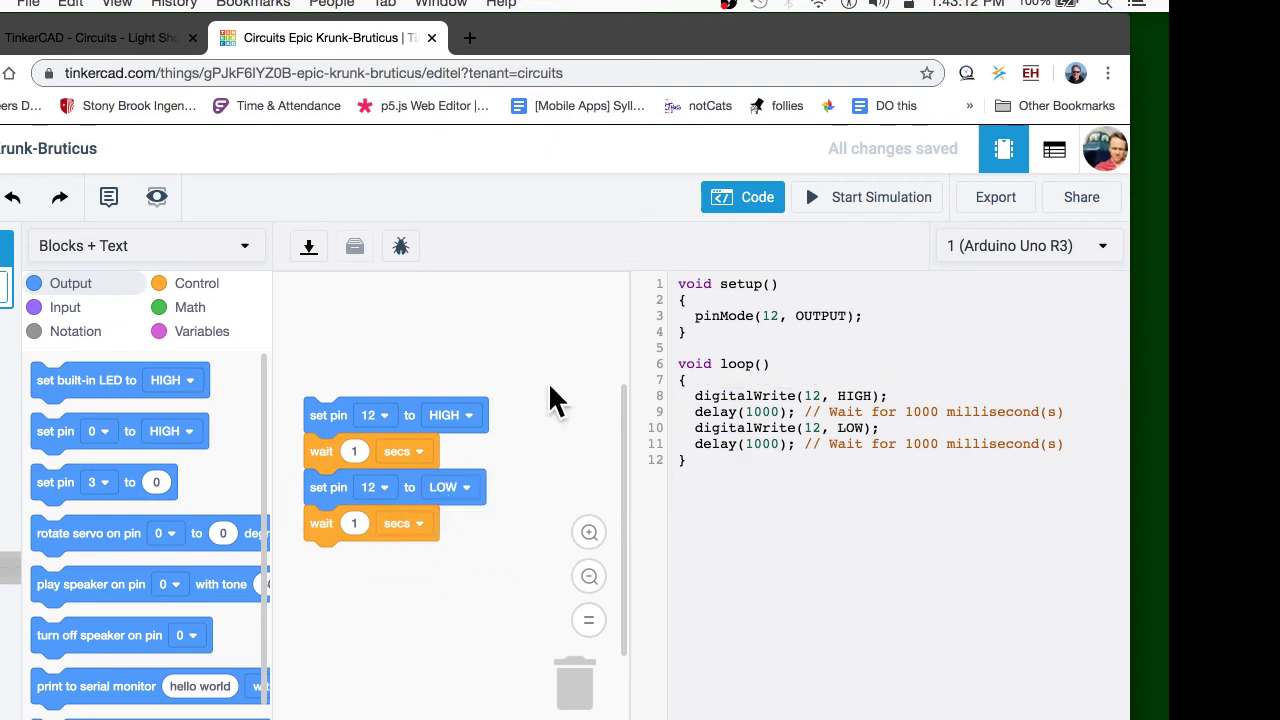
Set the wait between the pin 12 HIGH and LOW blocks to 0.5 seconds
{"action": "left_click_drag", "start_coordinate": [1075, 447], "coordinate": [630, 268]}
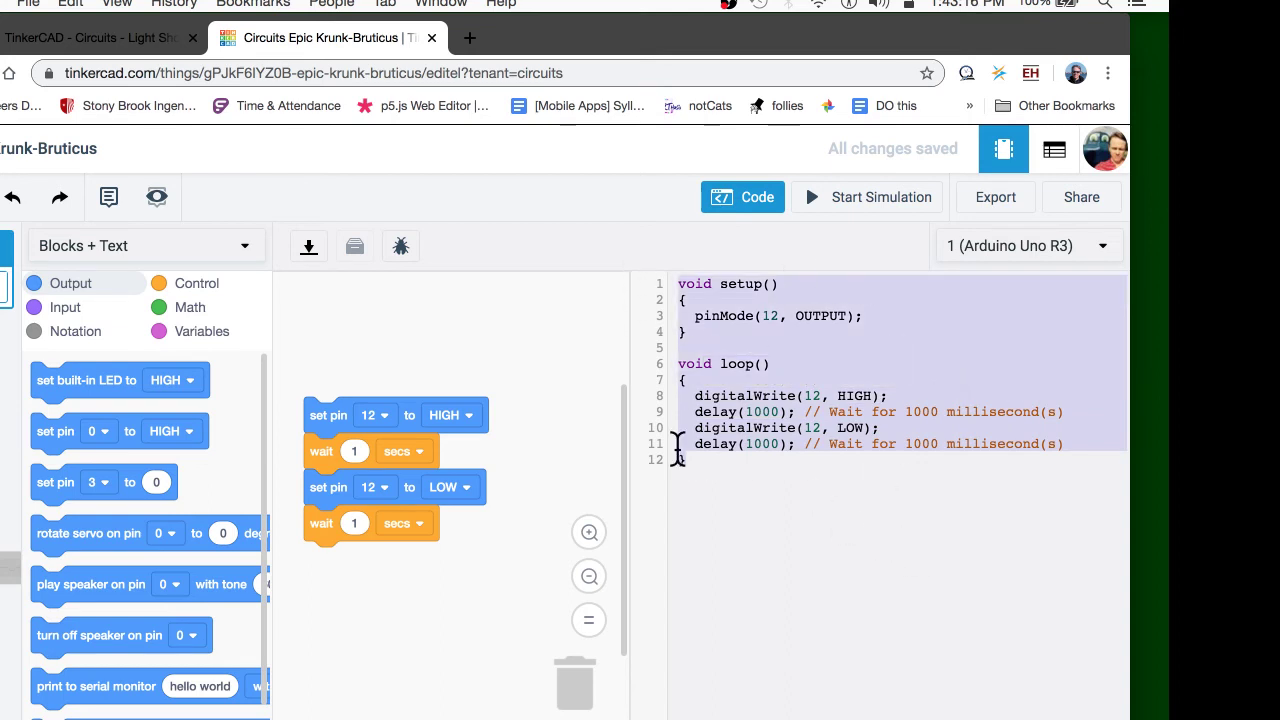
{"action": "left_click", "coordinate": [368, 452]}
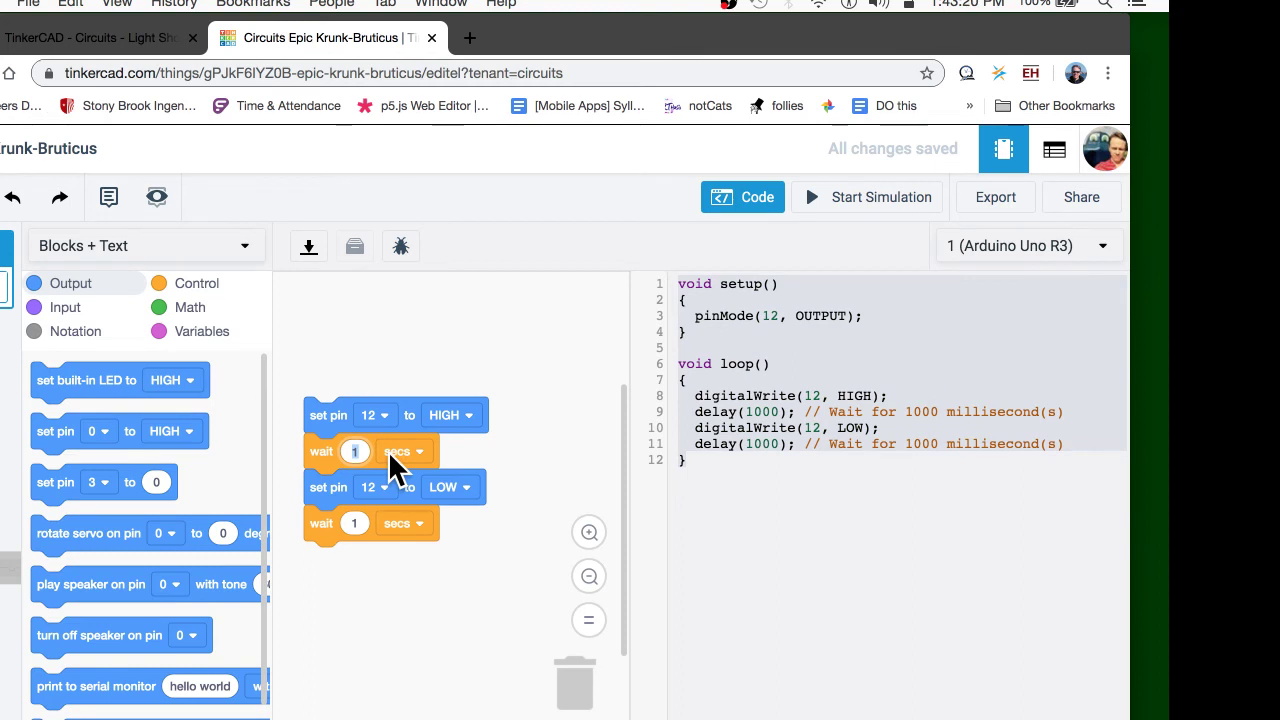
{"action": "type", "text": "0.5"}
{"action": "left_click", "coordinate": [757, 502]}
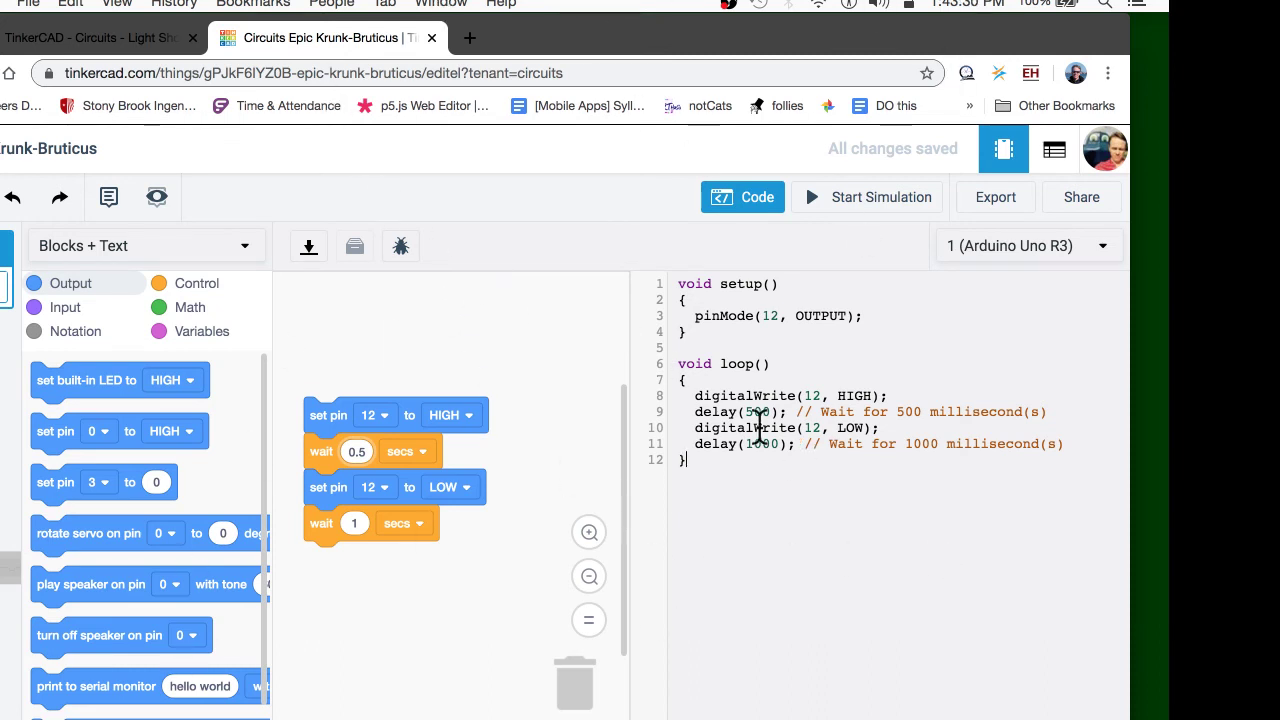
Start the simulation of the blinking pin 12 program and hide the code editor to watch the LED circuit
{"action": "left_click_drag", "start_coordinate": [679, 460], "coordinate": [657, 297]}
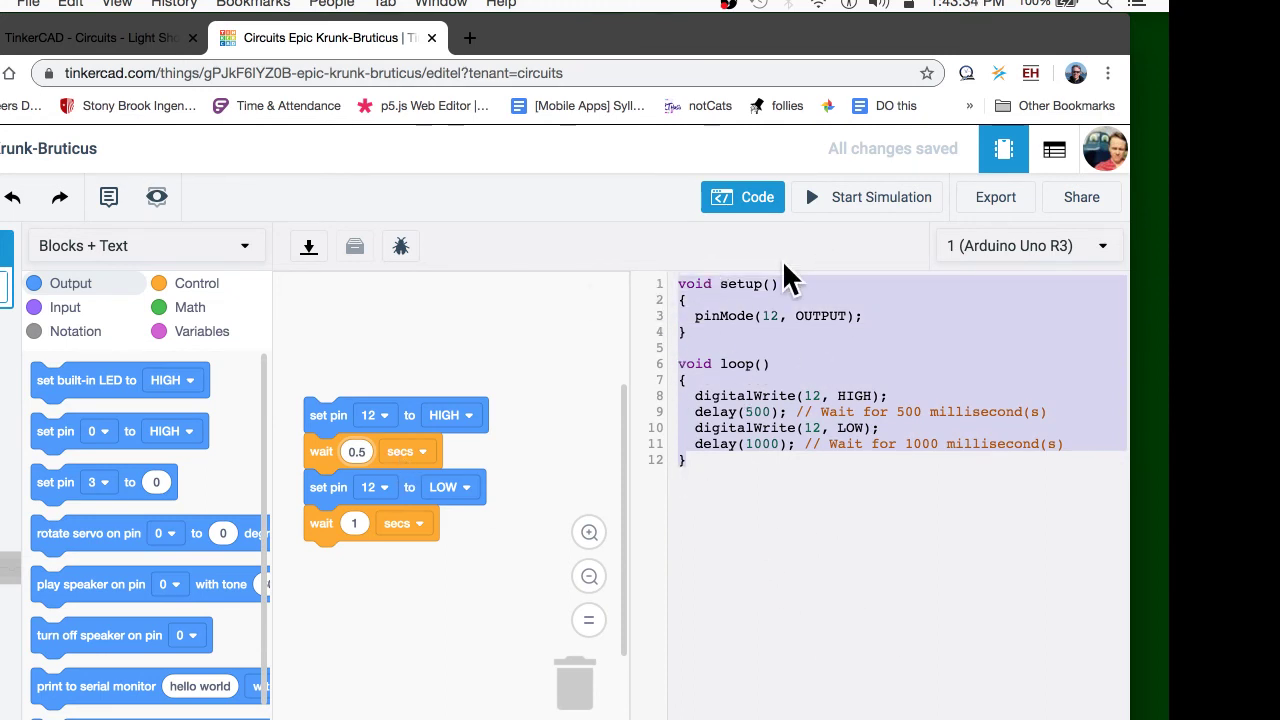
{"action": "left_click", "coordinate": [838, 199]}
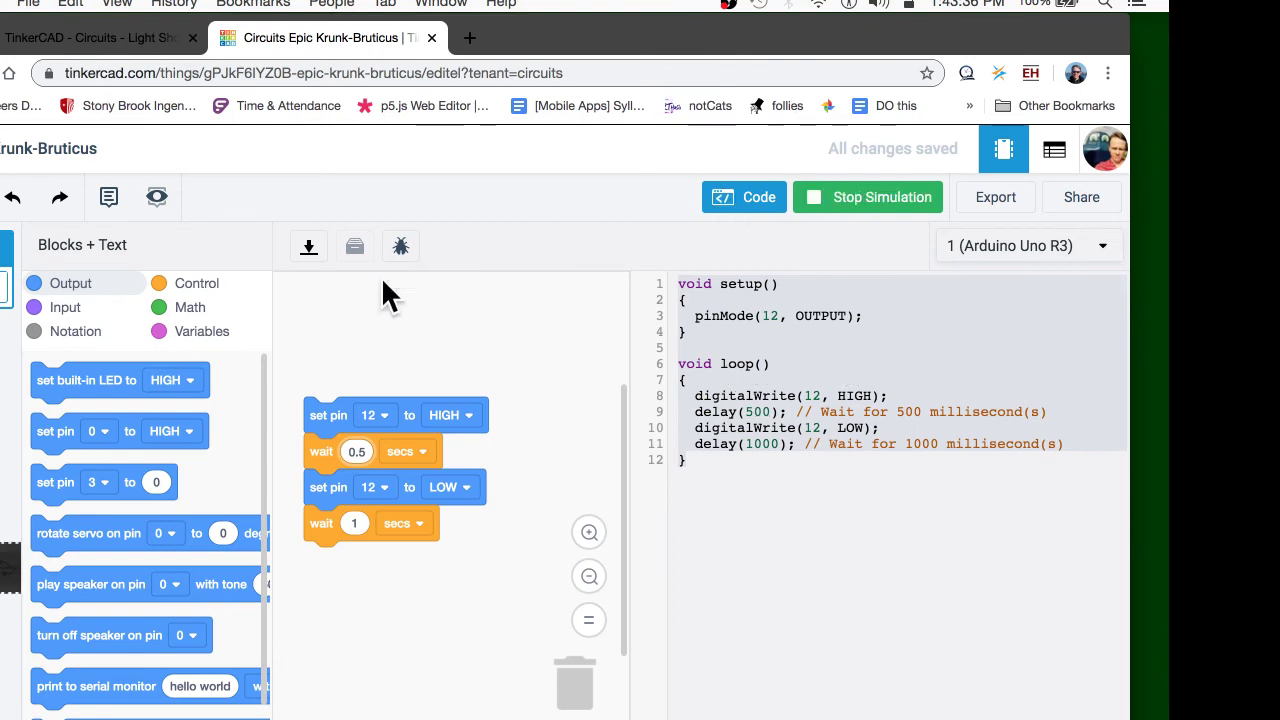
{"action": "left_click", "coordinate": [750, 212]}
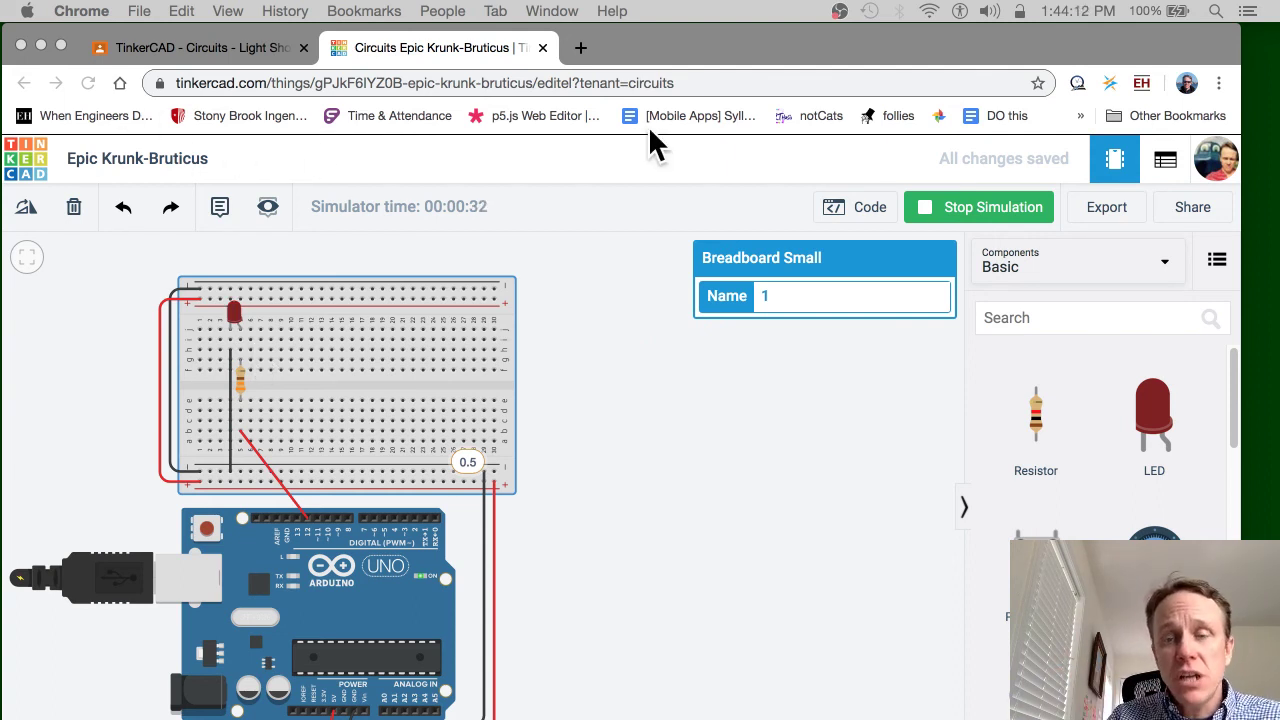
Rename the circuit design as LED LIGHT SHOW 1
{"action": "left_click", "coordinate": [82, 164]}
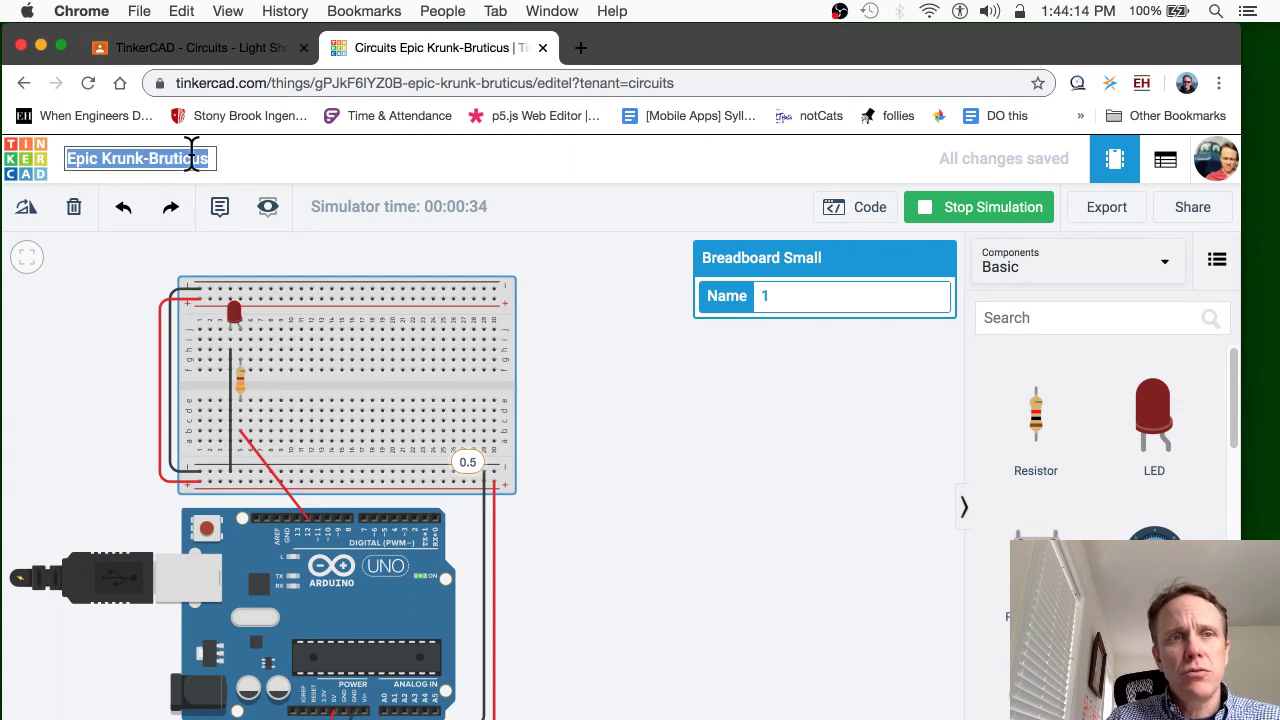
{"action": "key", "text": "BackSpace"}
{"action": "type", "text": "LED LIGHT SHOW 1"}
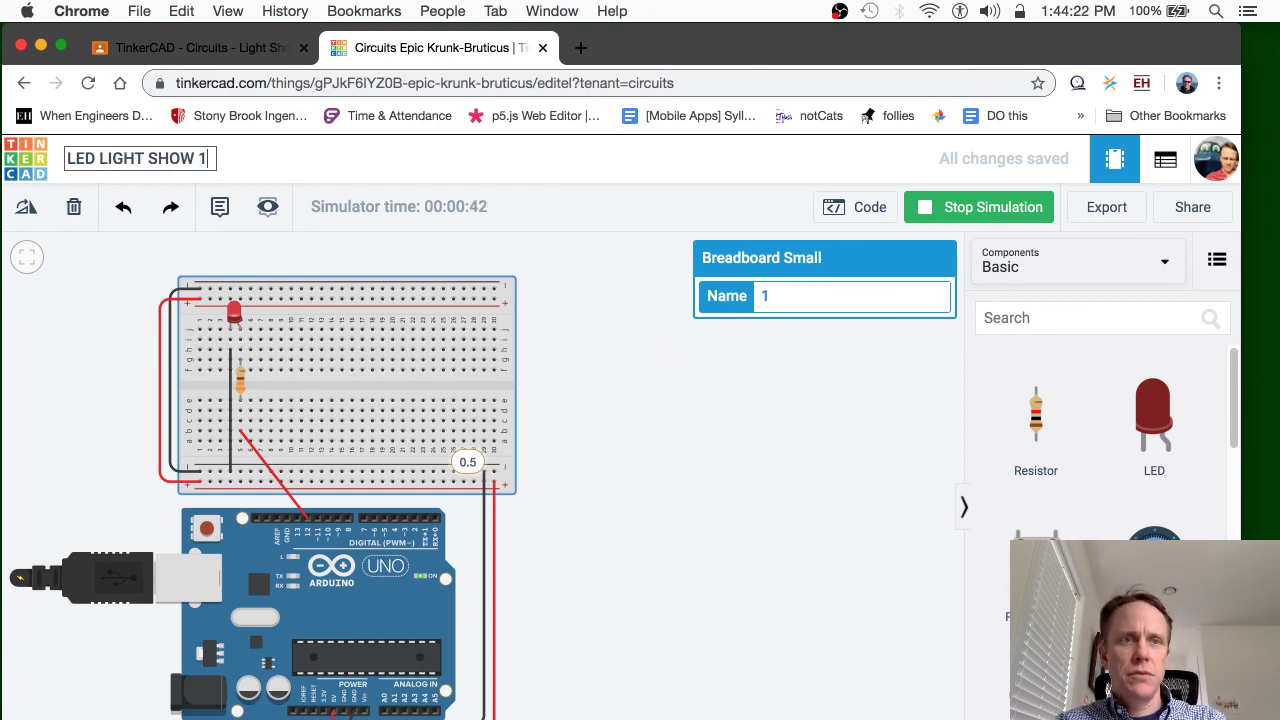
{"action": "left_click", "coordinate": [588, 418]}
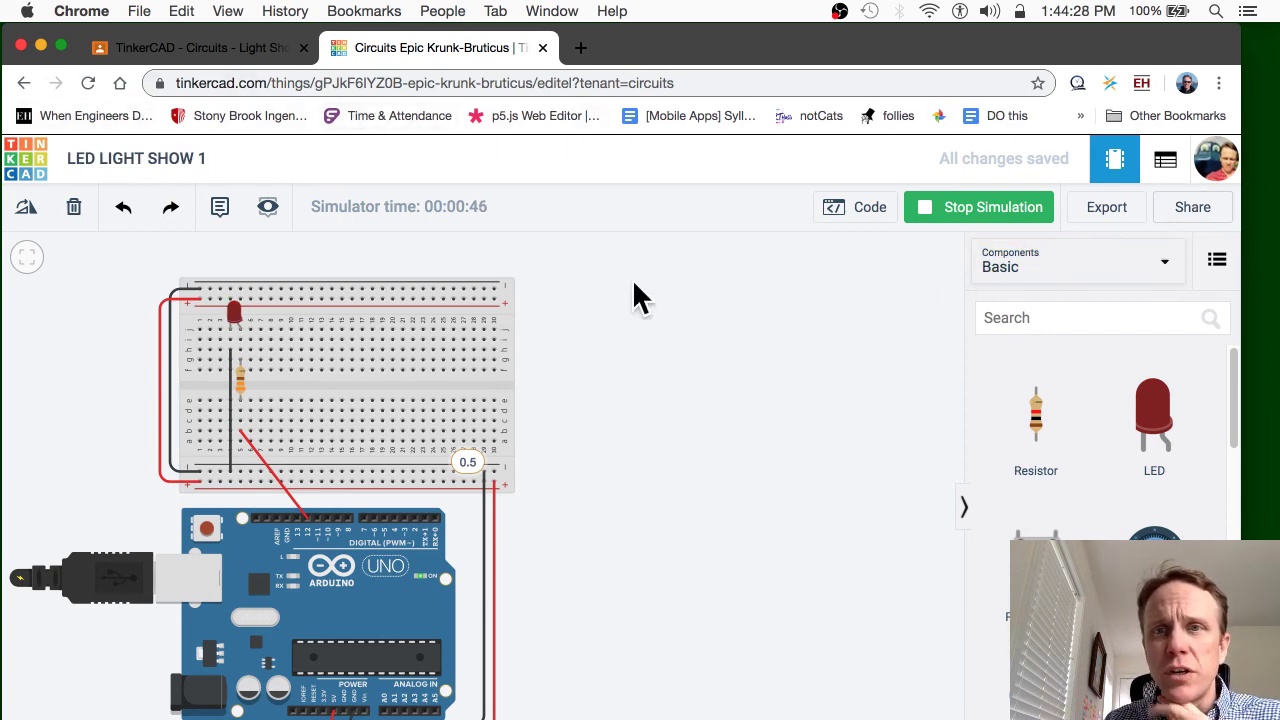
Stop the simulation and copy the design's collaboration link for sharing by invitation
{"action": "left_click", "coordinate": [966, 210]}
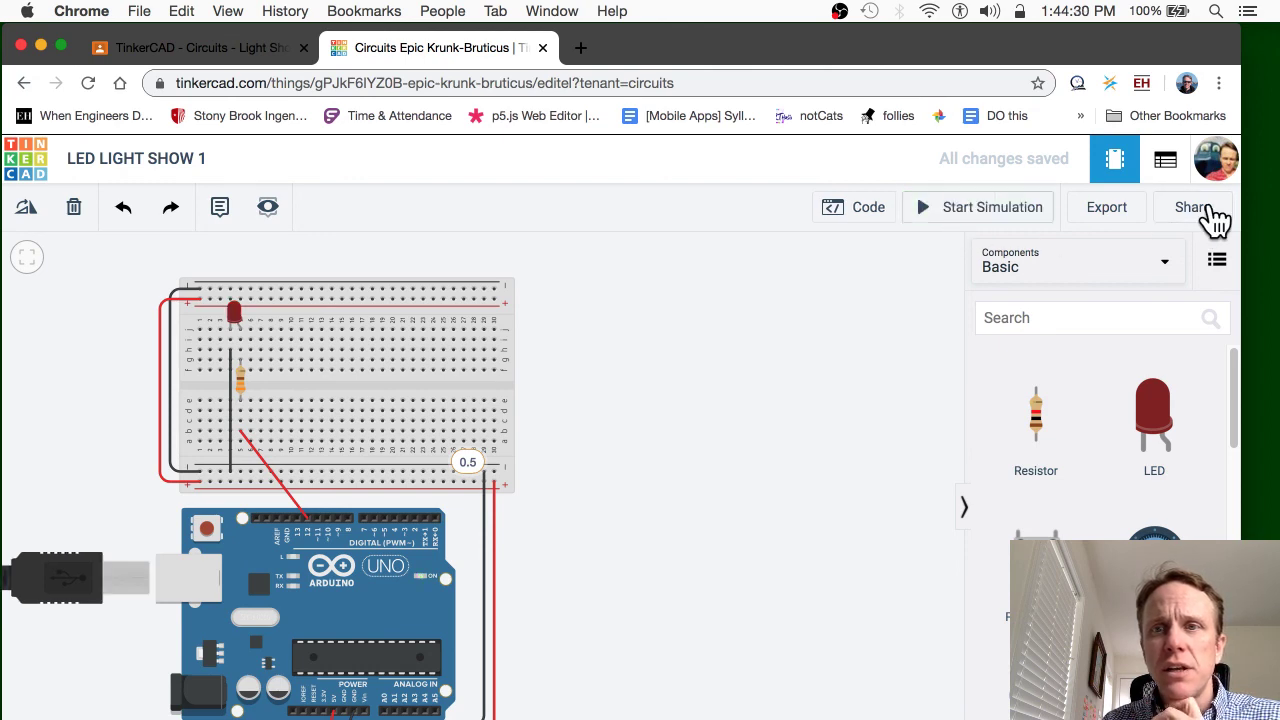
{"action": "left_click", "coordinate": [1195, 214]}
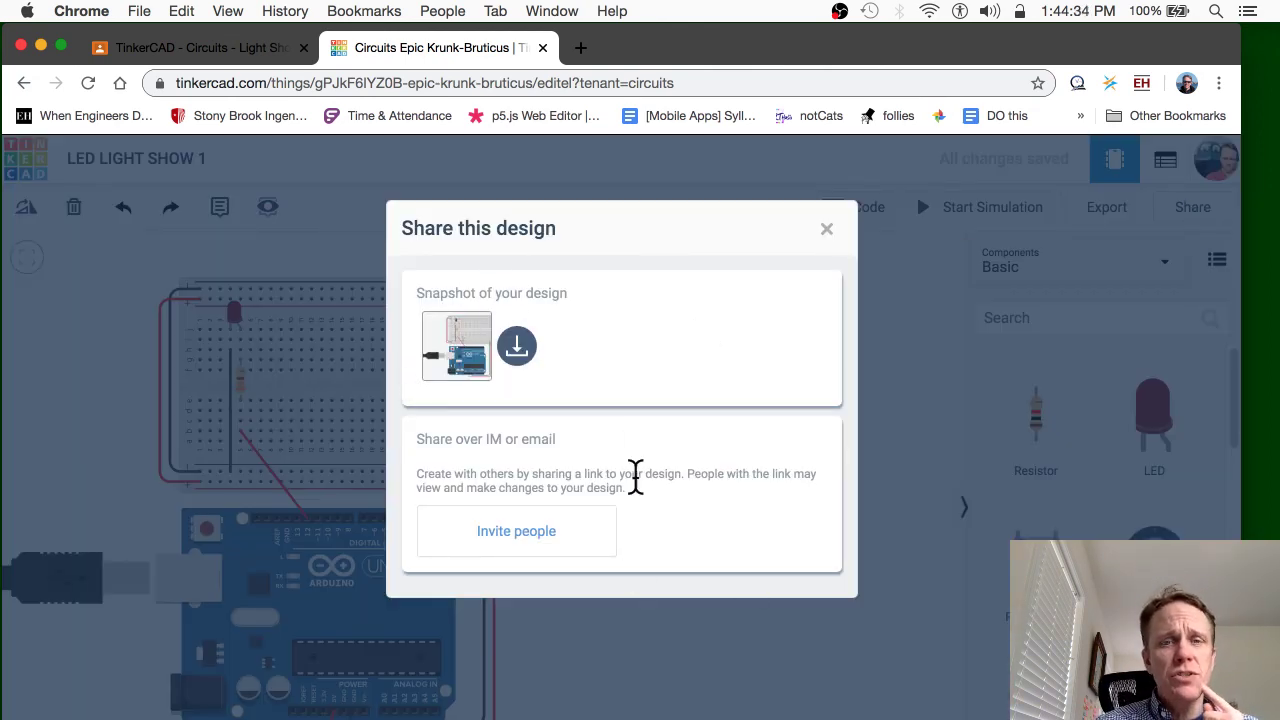
{"action": "left_click", "coordinate": [540, 540]}
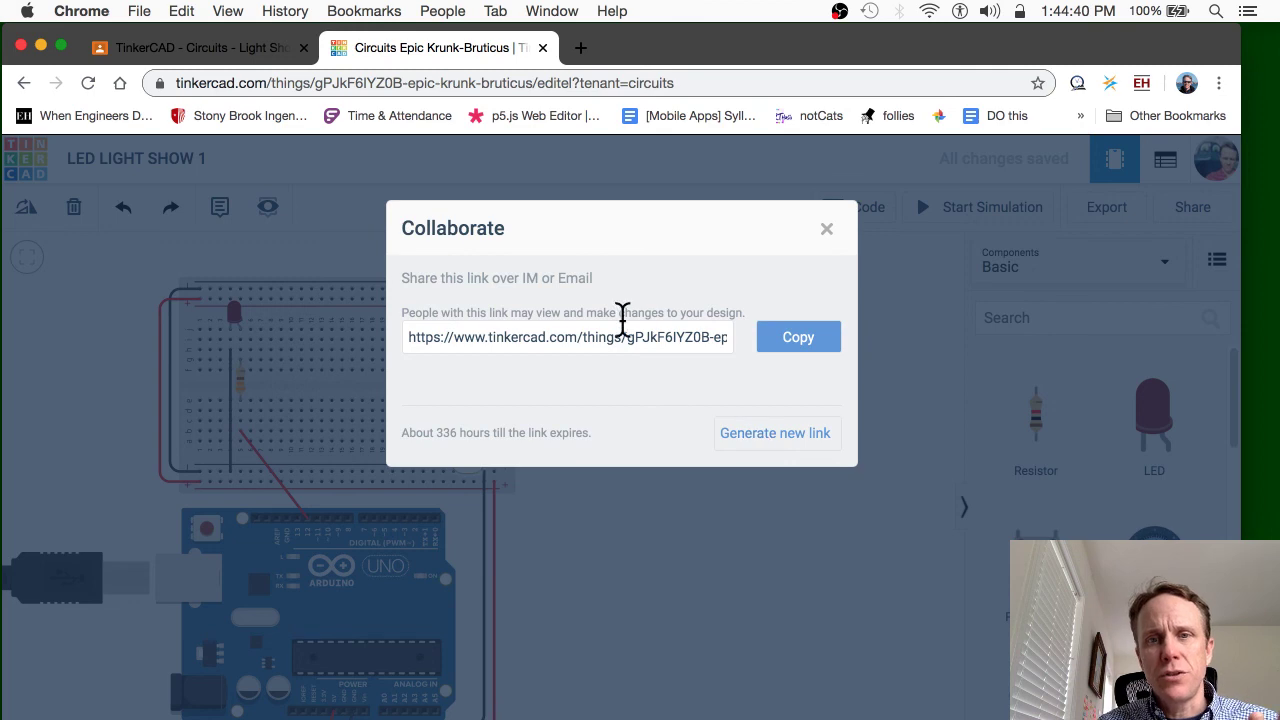
{"action": "left_click", "coordinate": [805, 340]}
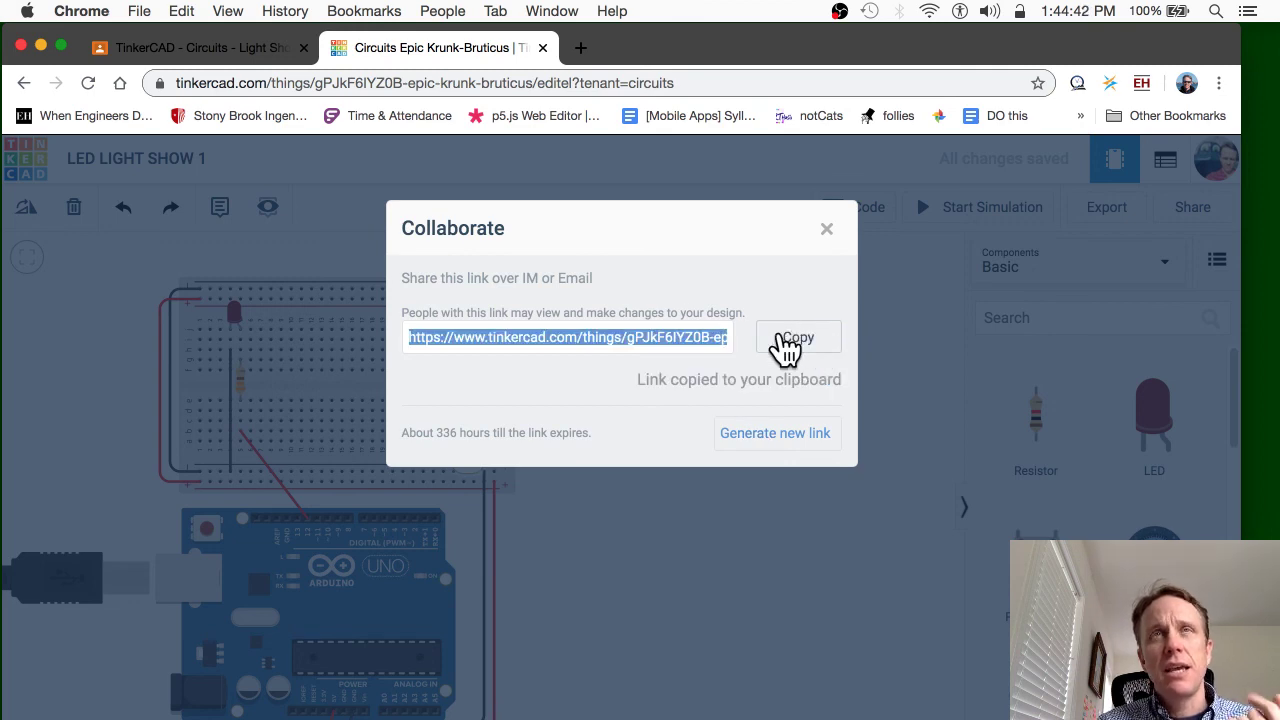
Switch to the Google Classroom light show assignment and review its instructions and attached Tinkercad links
{"action": "left_click", "coordinate": [192, 50]}
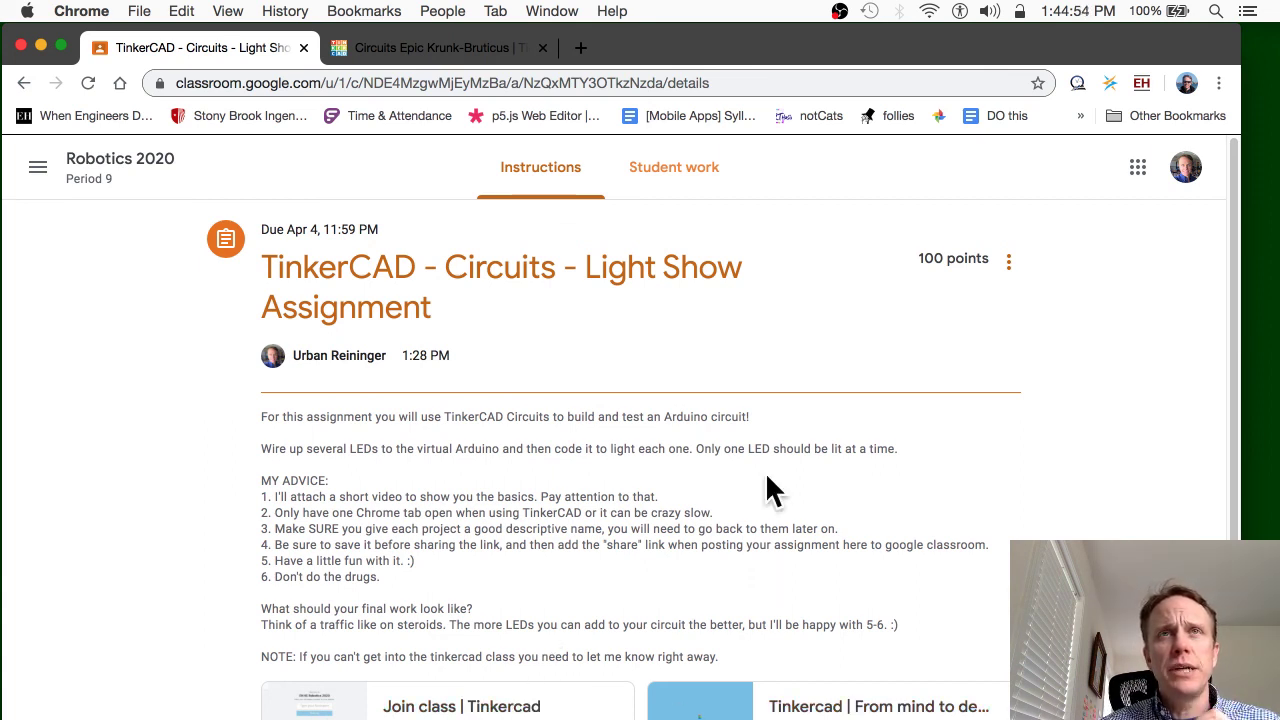
{"action": "scroll", "coordinate": [778, 515], "scroll_direction": "down", "scroll_amount": 2}
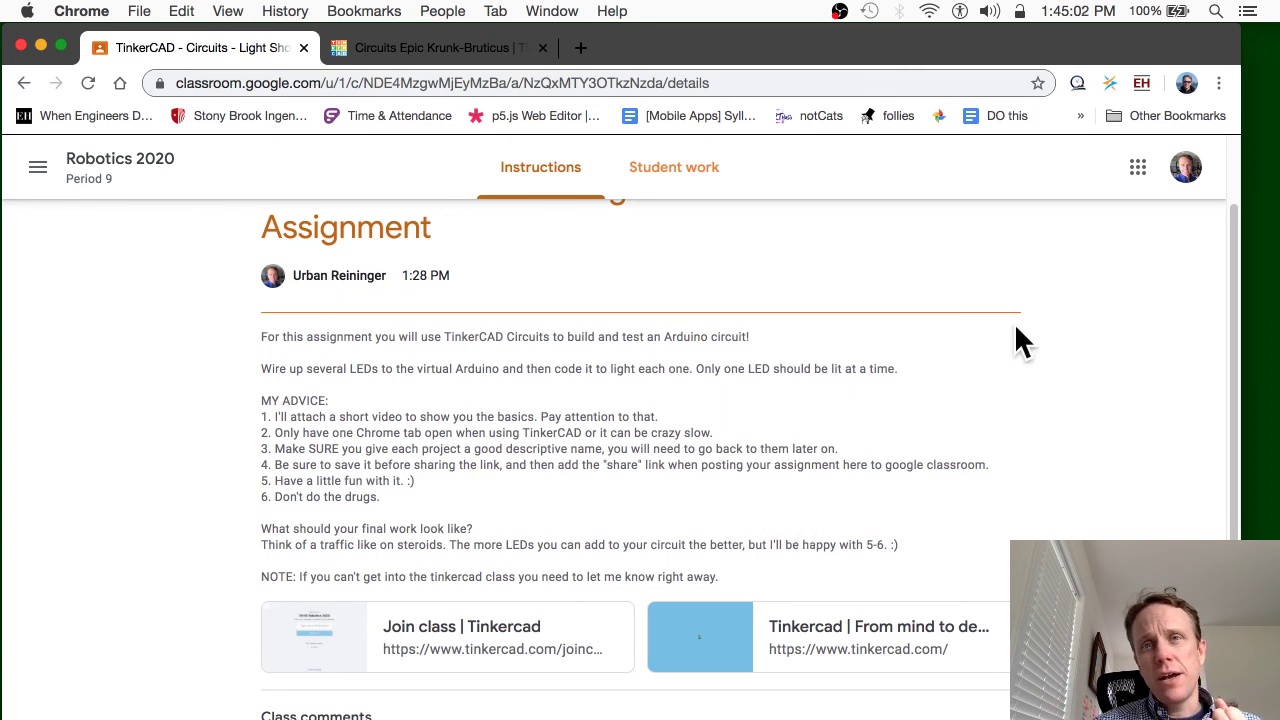
{"action": "left_click", "coordinate": [840, 12]}
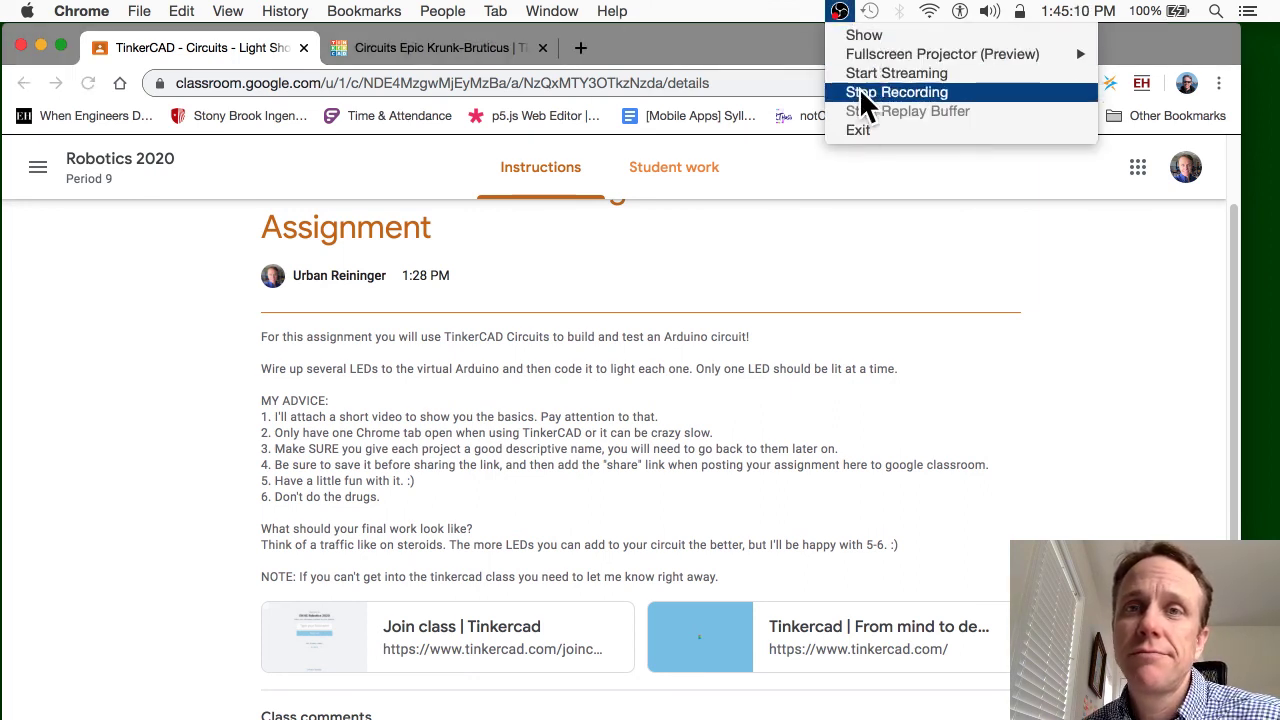